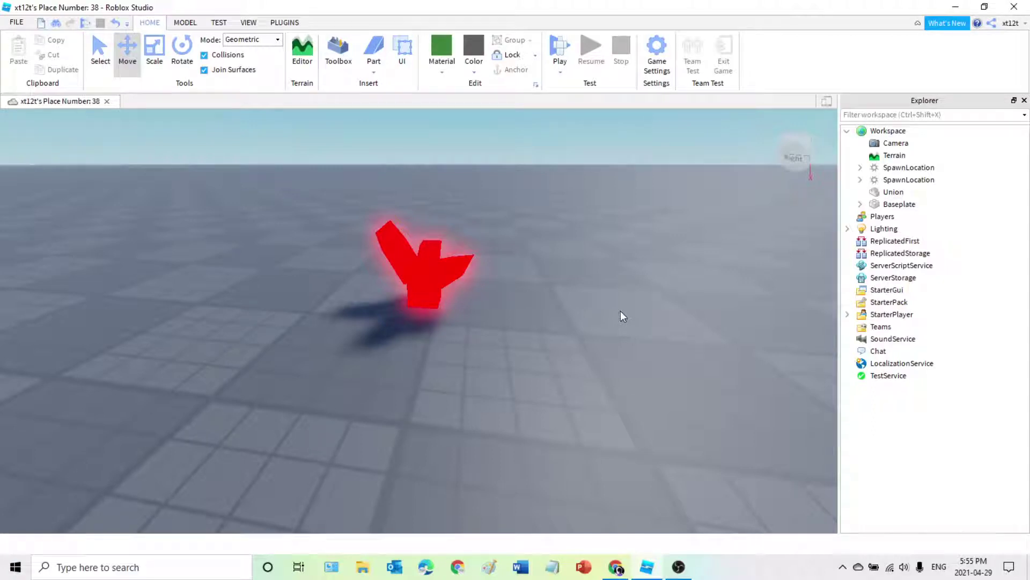
pyautogui.moveTo(604, 316); pyautogui.dragTo(604, 315, button='right')
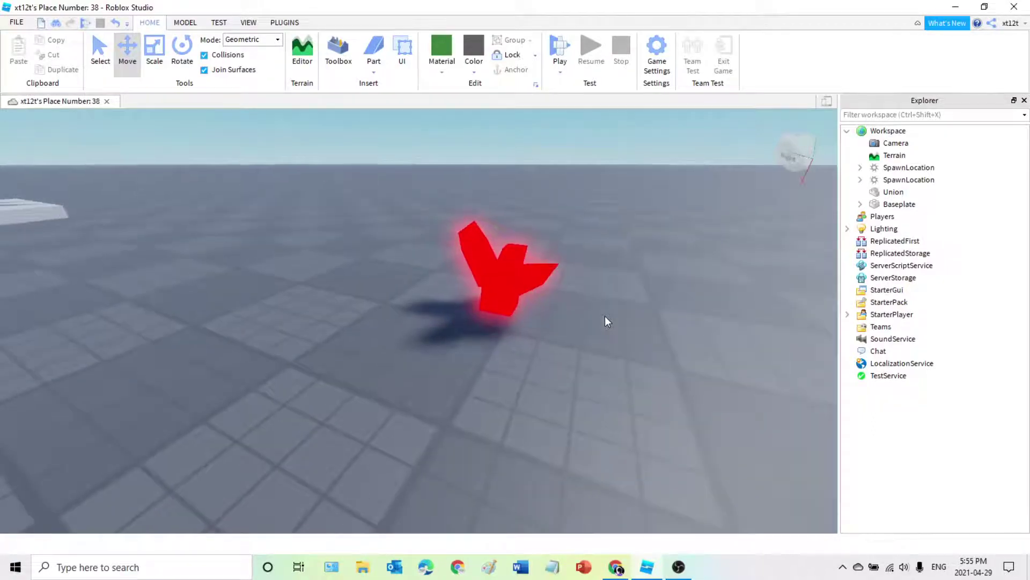
pyautogui.moveTo(697, 311); pyautogui.dragTo(619, 309, button='right')
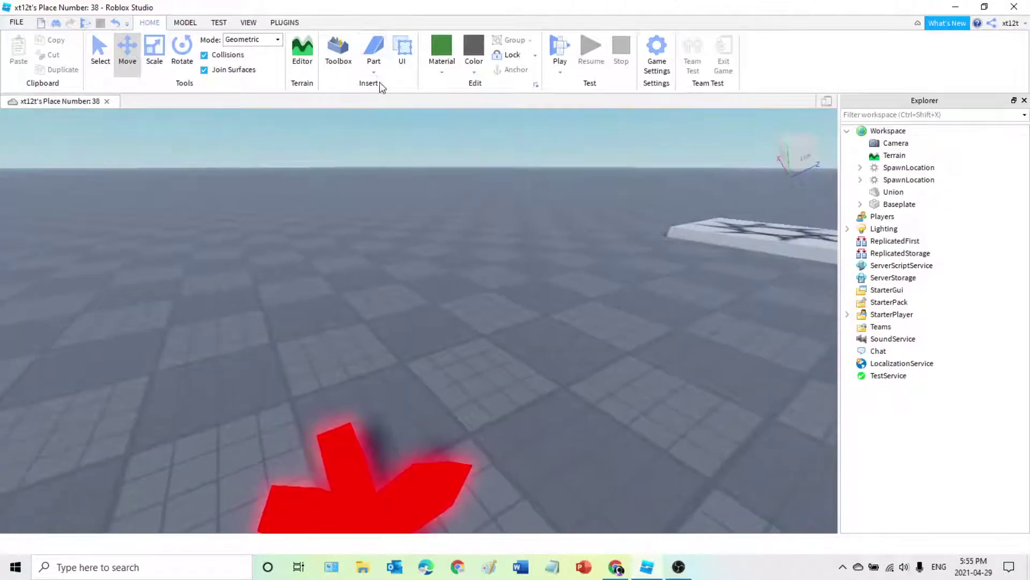
pyautogui.moveTo(521, 232); pyautogui.dragTo(521, 232, button='right')
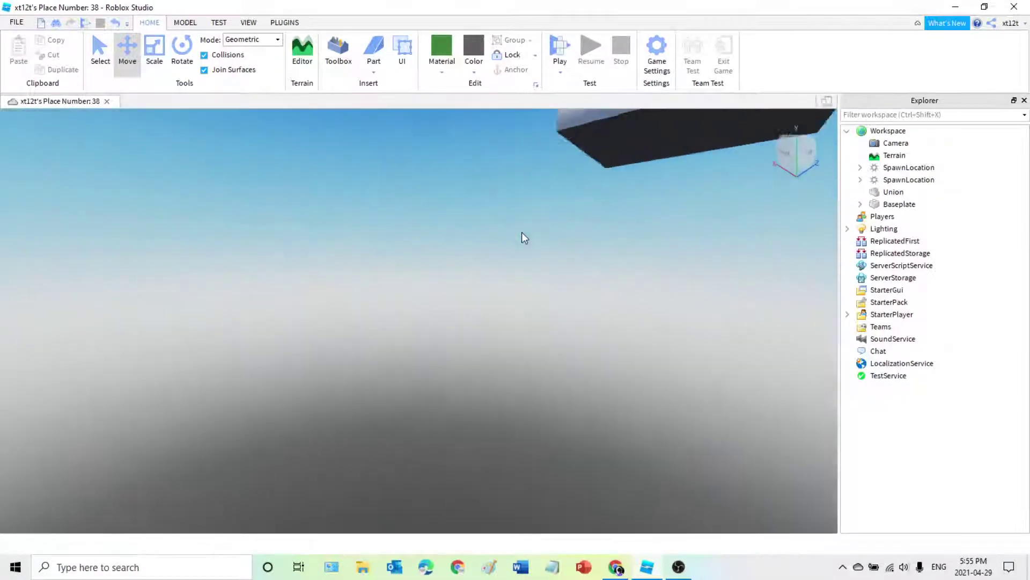
pyautogui.moveTo(548, 329); pyautogui.dragTo(545, 333, button='right')
pyautogui.moveTo(659, 352); pyautogui.dragTo(560, 365, button='right')
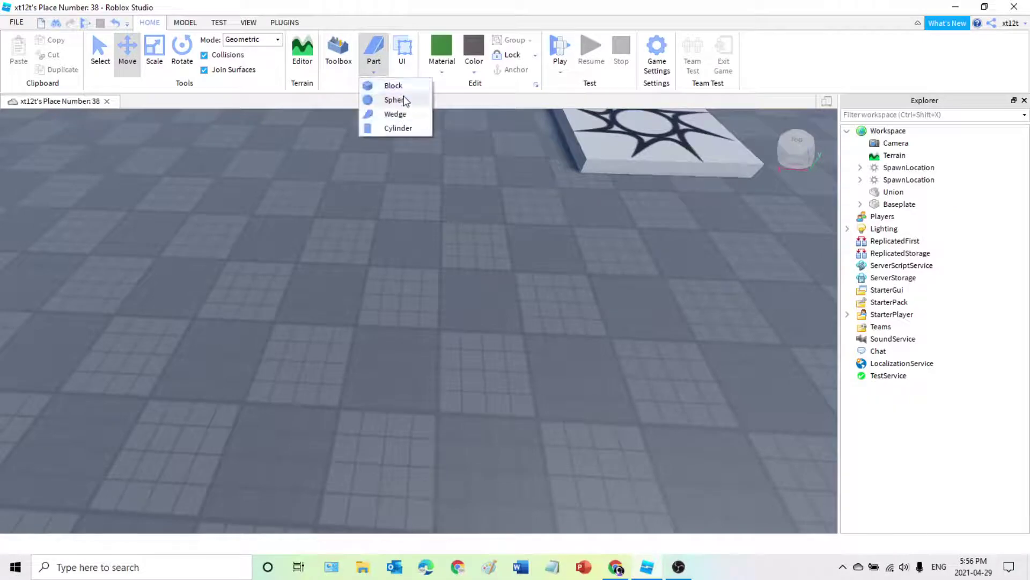
pyautogui.click(392, 86)
pyautogui.rightClick(439, 341)
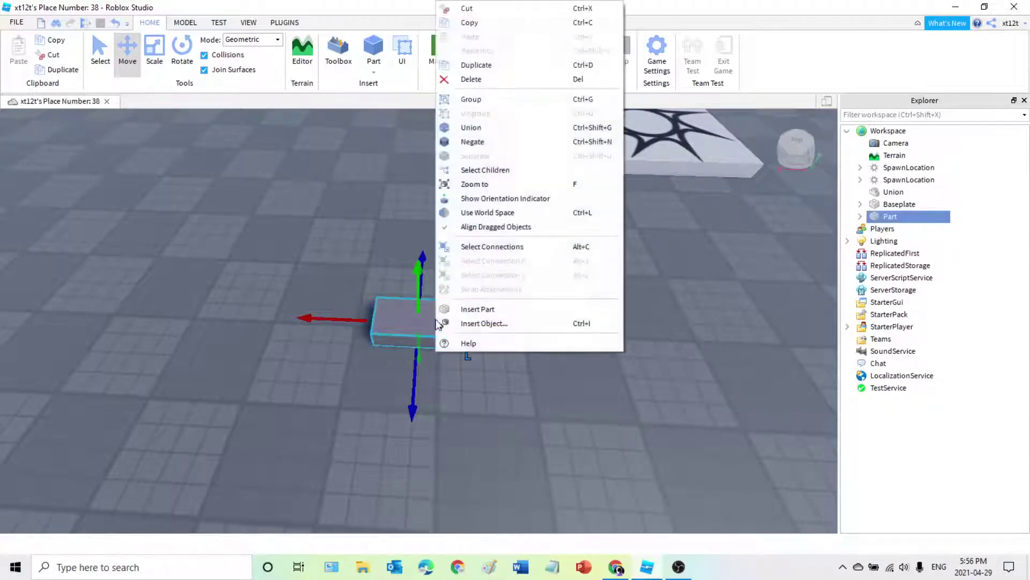
pyautogui.click(472, 78)
# - Insert a block part and reposition it on an open area of the baseplate
pyautogui.click(377, 46)
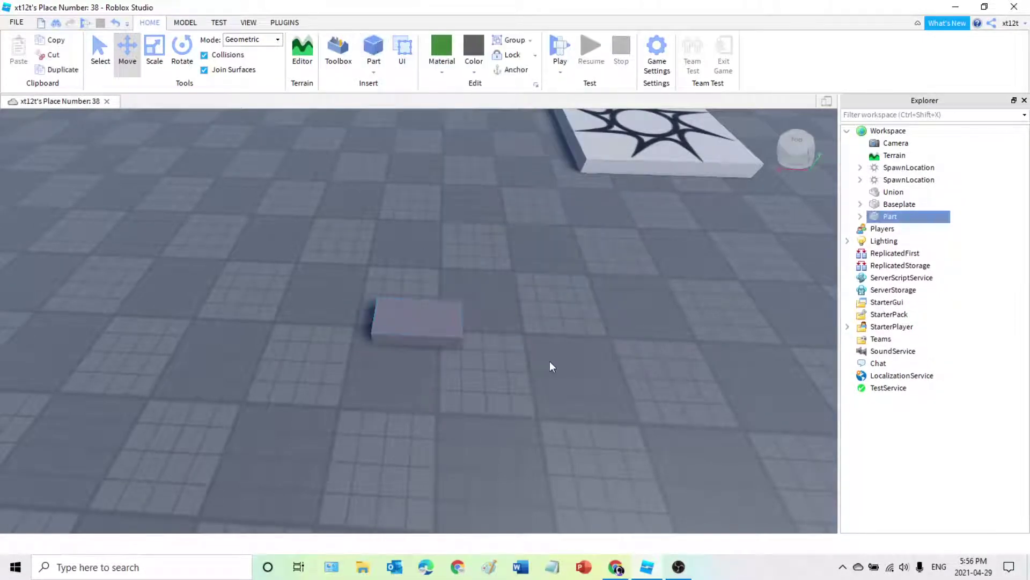
pyautogui.moveTo(433, 329); pyautogui.dragTo(466, 313)
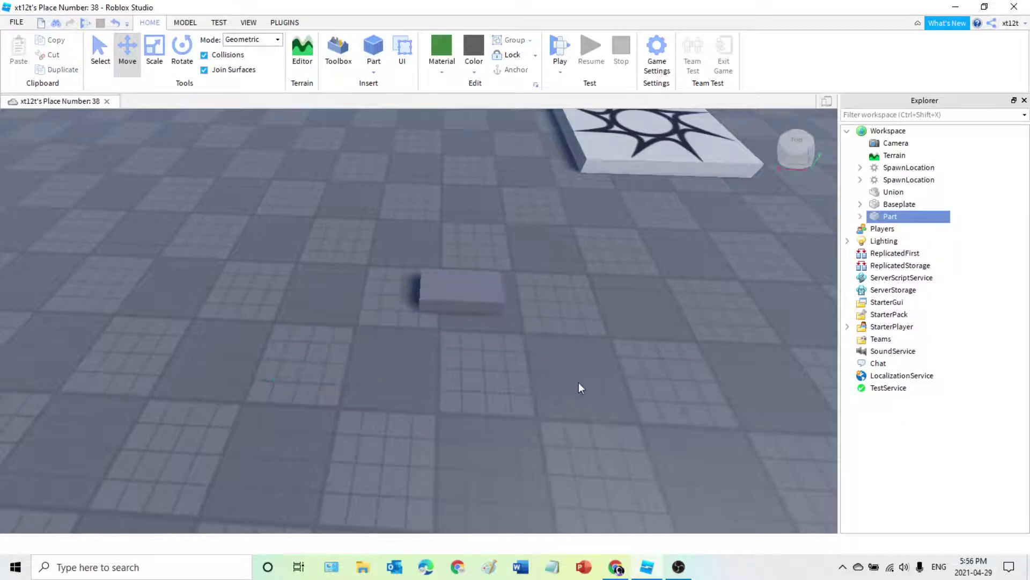
pyautogui.moveTo(579, 382); pyautogui.dragTo(576, 369, button='right')
pyautogui.scroll(3, 523, 318)
pyautogui.moveTo(446, 277); pyautogui.dragTo(478, 294)
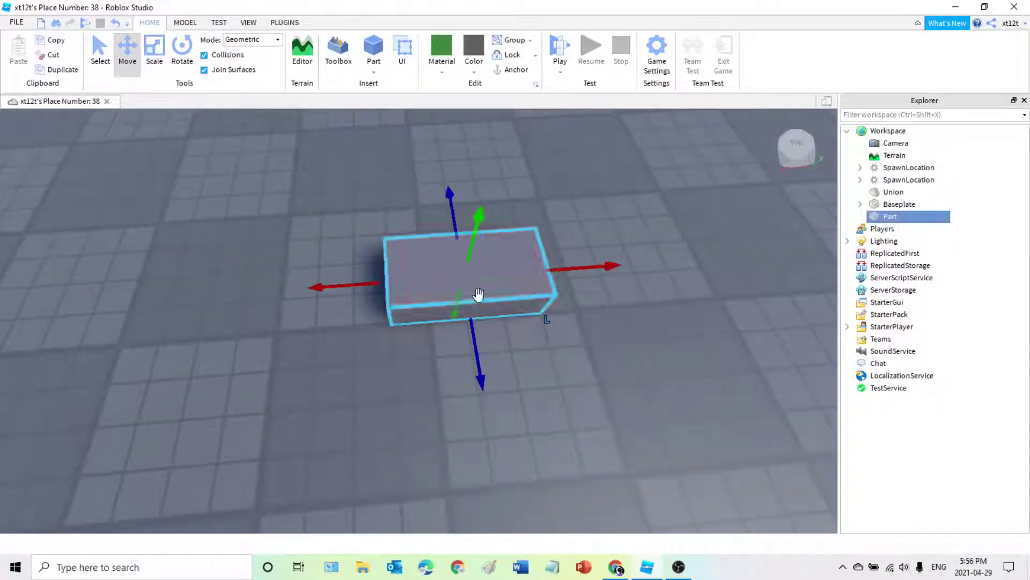
# - Insert a wedge part and place it on the baseplate beside the block
pyautogui.press('d')
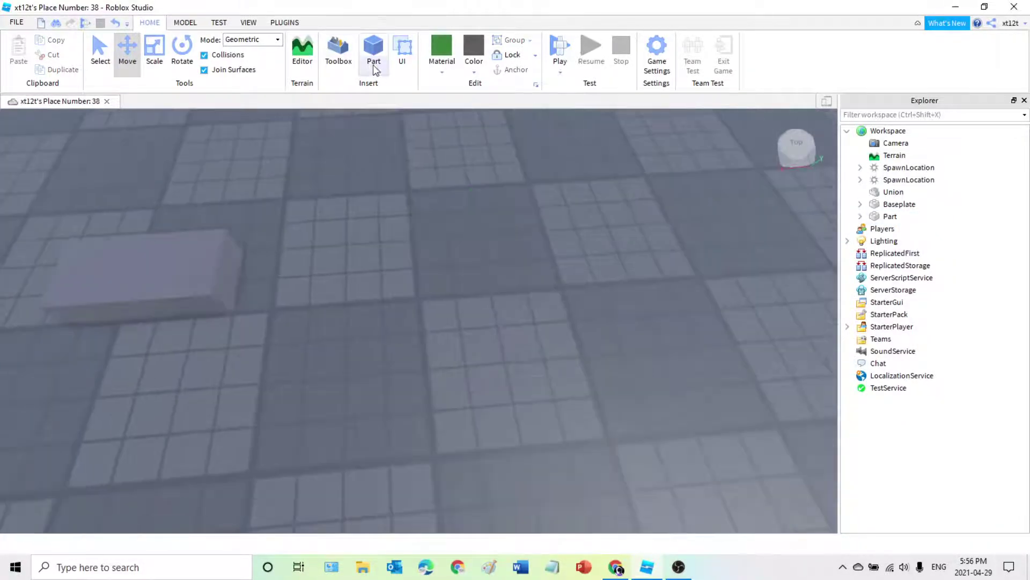
pyautogui.press('d')
pyautogui.press('a')
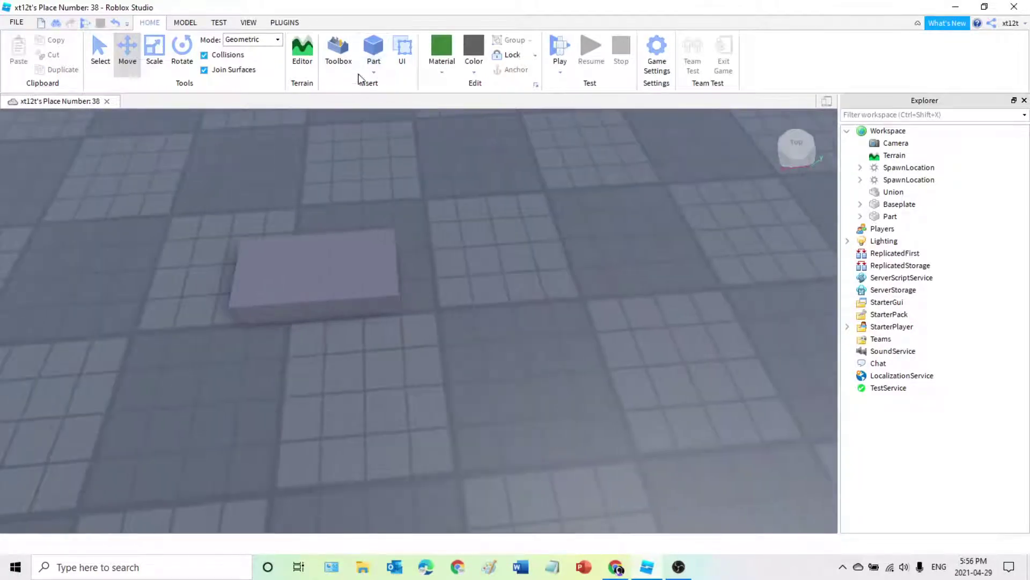
pyautogui.click(374, 73)
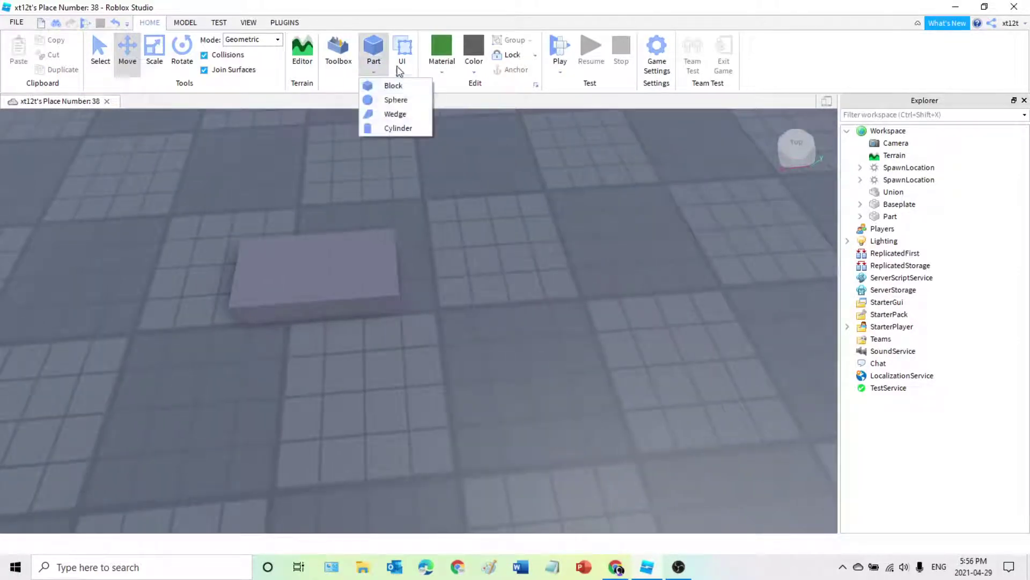
pyautogui.click(390, 119)
pyautogui.moveTo(444, 290); pyautogui.dragTo(621, 254)
pyautogui.press('d')
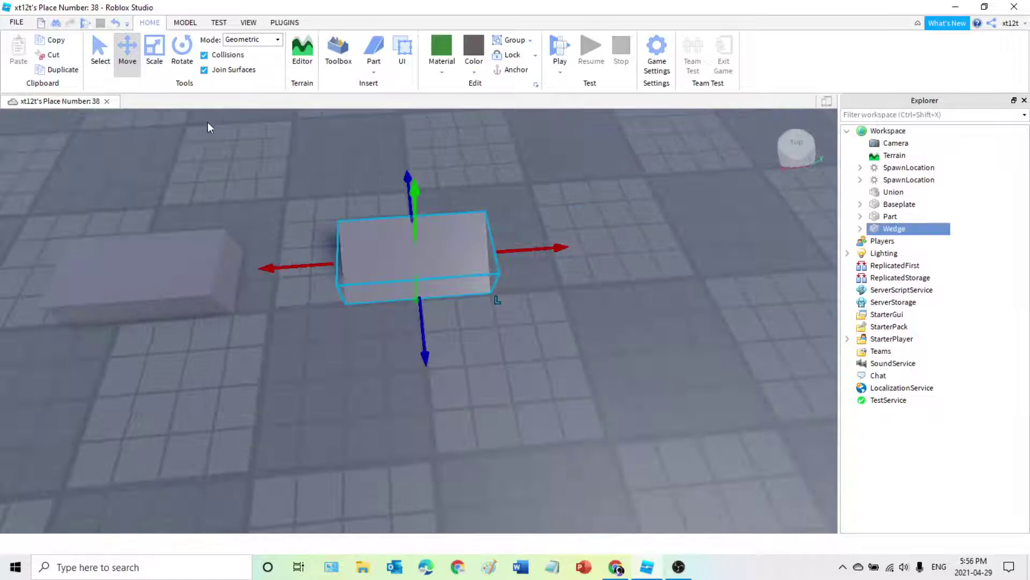
# - Scale the wedge down along its long side to match the block's width
pyautogui.click(160, 60)
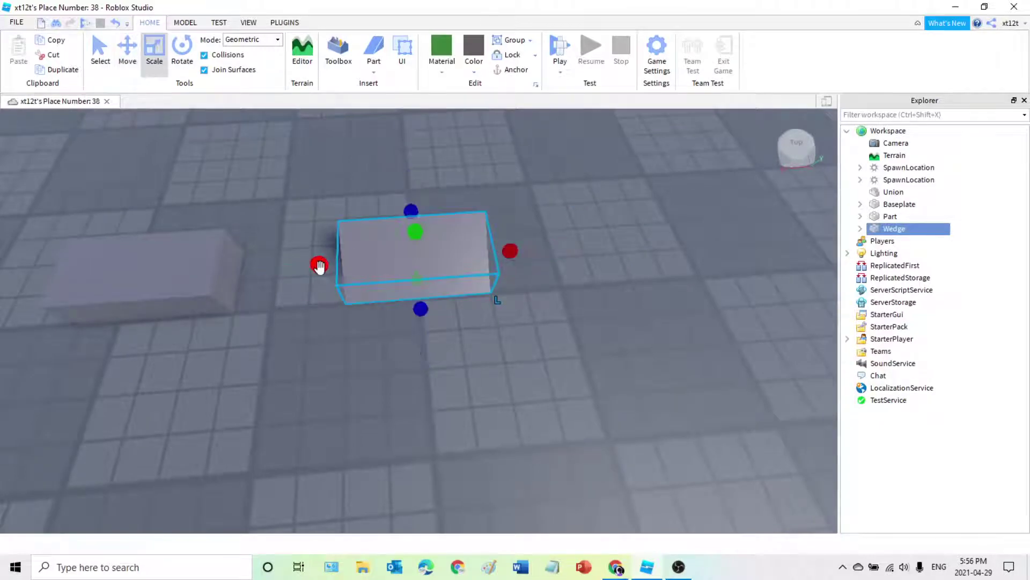
pyautogui.moveTo(318, 262); pyautogui.dragTo(394, 259)
pyautogui.moveTo(446, 316); pyautogui.dragTo(446, 316, button='right')
pyautogui.click(334, 334)
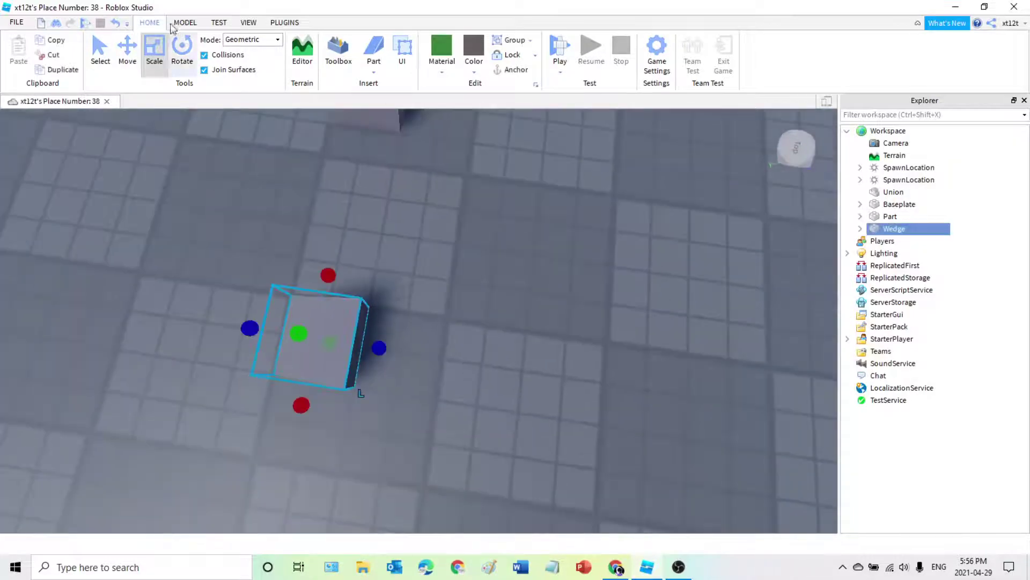
# - Rotate the wedge so it slopes away from the block and move it flush against the block's end
pyautogui.click(182, 54)
pyautogui.moveTo(356, 379); pyautogui.dragTo(379, 342)
pyautogui.moveTo(456, 295); pyautogui.dragTo(450, 259, button='right')
pyautogui.click(128, 49)
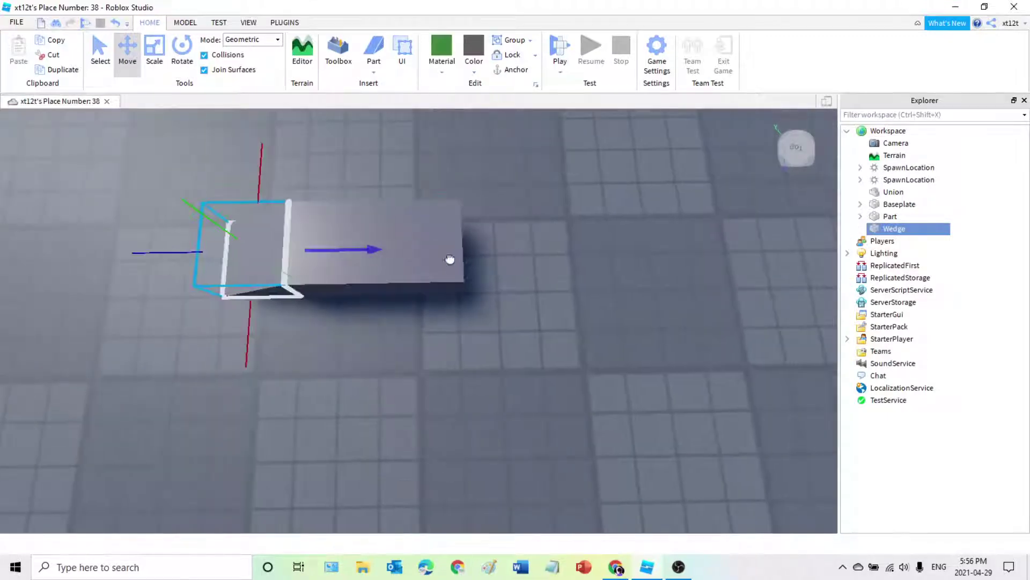
pyautogui.click(563, 304)
pyautogui.moveTo(564, 304); pyautogui.dragTo(582, 359, button='right')
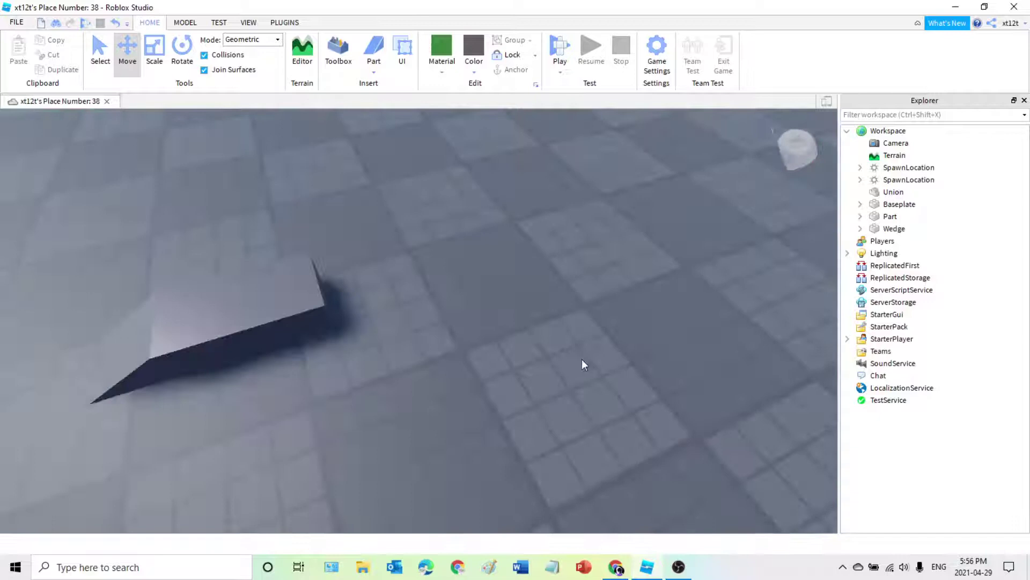
# - Select the block and the wedge together with a selection box, and clear the selection
pyautogui.click(189, 27)
pyautogui.moveTo(497, 278); pyautogui.dragTo(489, 280, button='right')
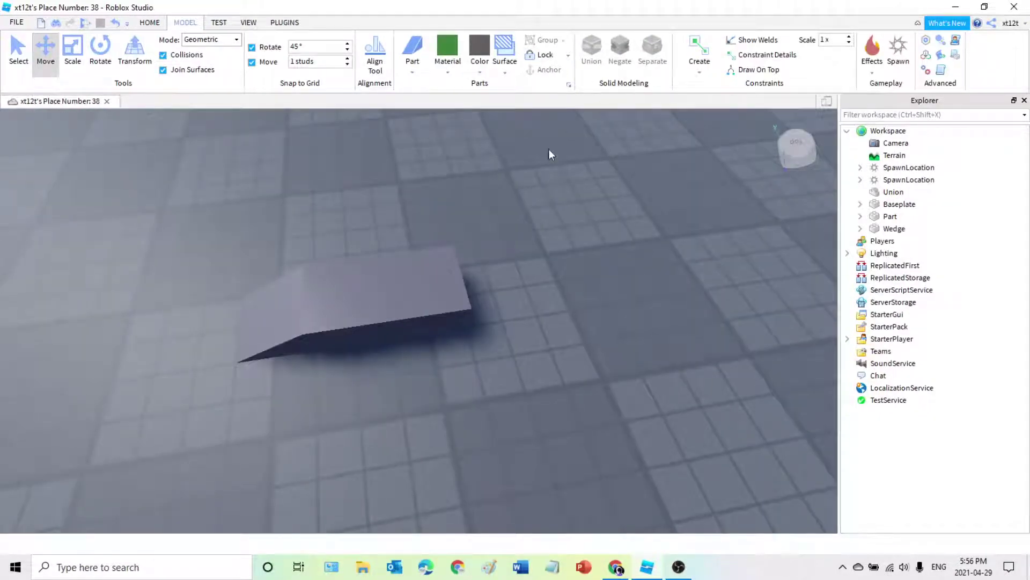
pyautogui.moveTo(221, 166); pyautogui.dragTo(666, 412)
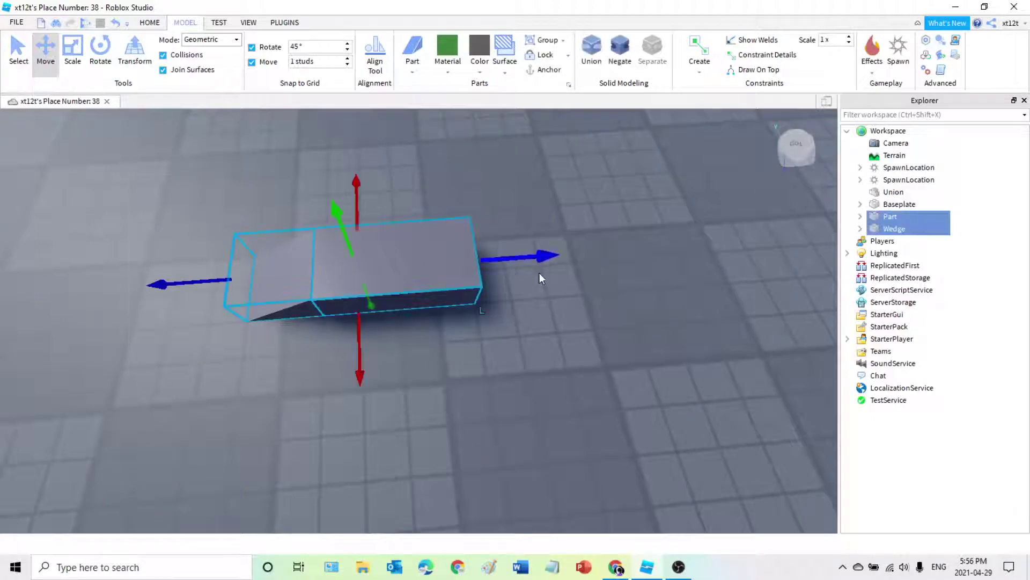
pyautogui.click(540, 277)
pyautogui.press('w')
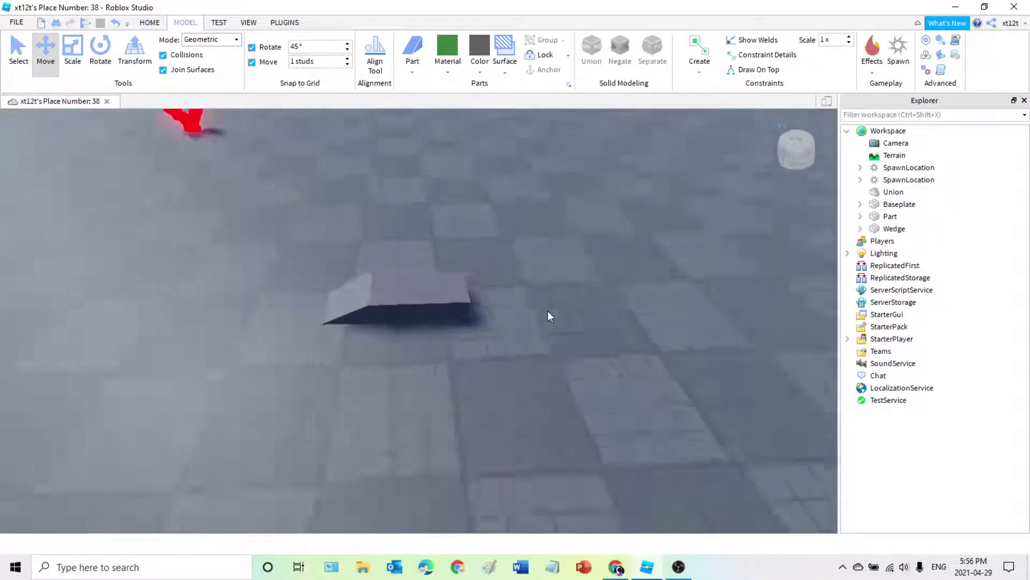
pyautogui.press('w')
pyautogui.moveTo(547, 310)
pyautogui.mouseDown(button='right')
pyautogui.moveTo(556, 311)
pyautogui.moveTo(547, 310)
pyautogui.mouseUp(button='right')
pyautogui.scroll(-5, 547, 310)
pyautogui.moveTo(364, 230); pyautogui.dragTo(341, 264, button='right')
pyautogui.press('w')
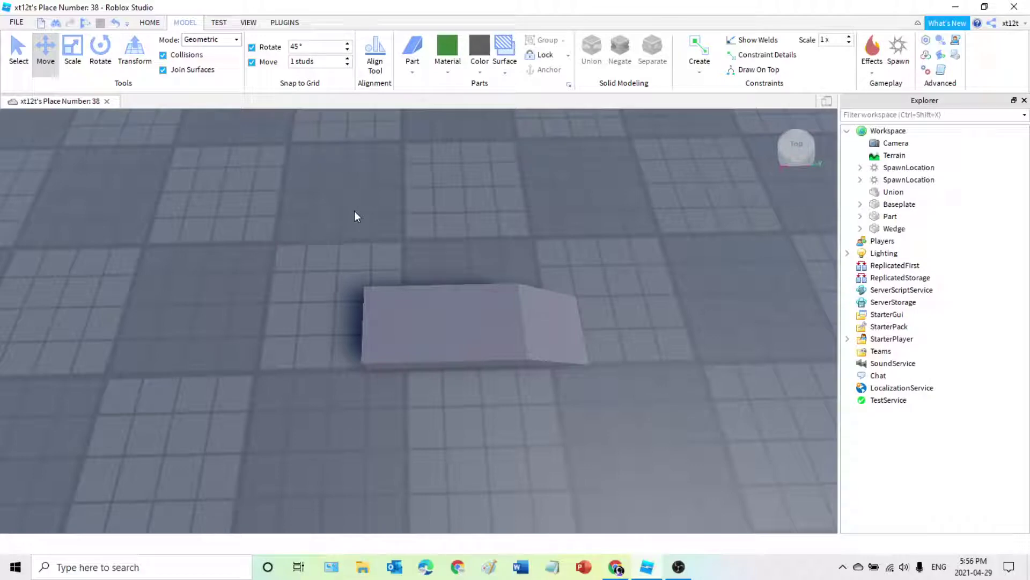
# - Repeat the box selection around the block and wedge, and deselect them
pyautogui.moveTo(253, 153); pyautogui.dragTo(133, 182)
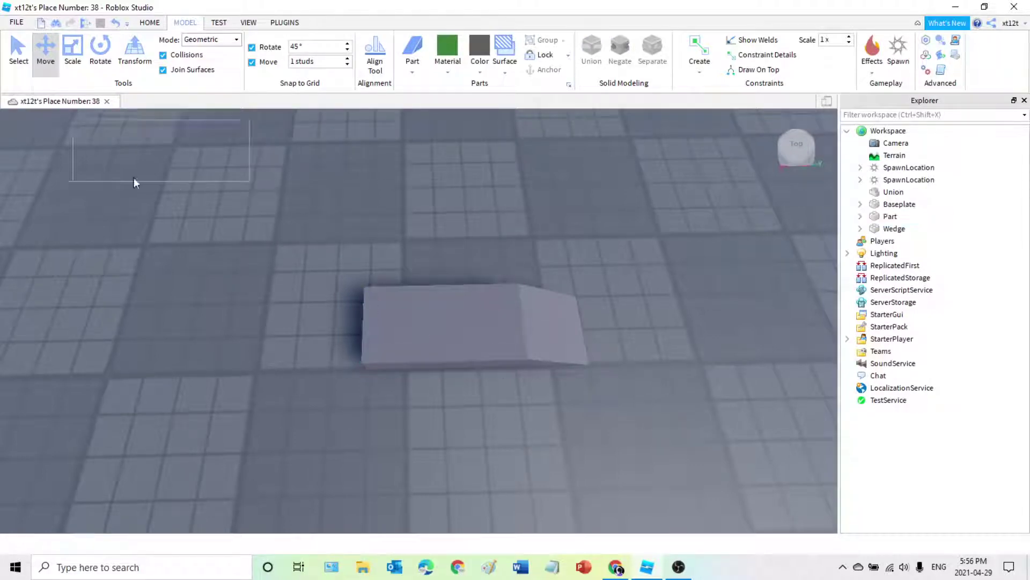
pyautogui.moveTo(398, 279); pyautogui.dragTo(623, 395)
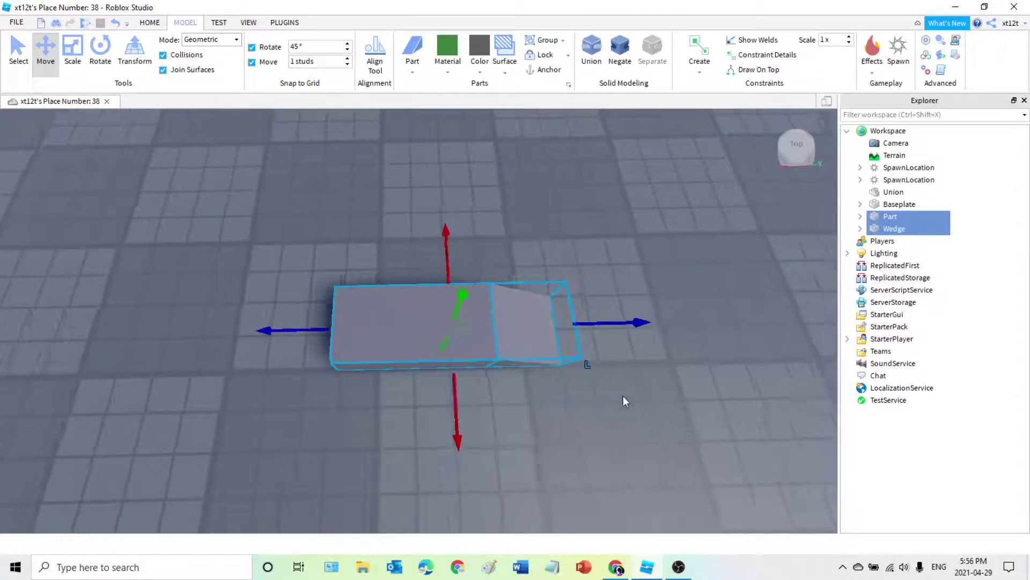
pyautogui.moveTo(623, 395); pyautogui.dragTo(623, 395, button='right')
pyautogui.click(623, 395)
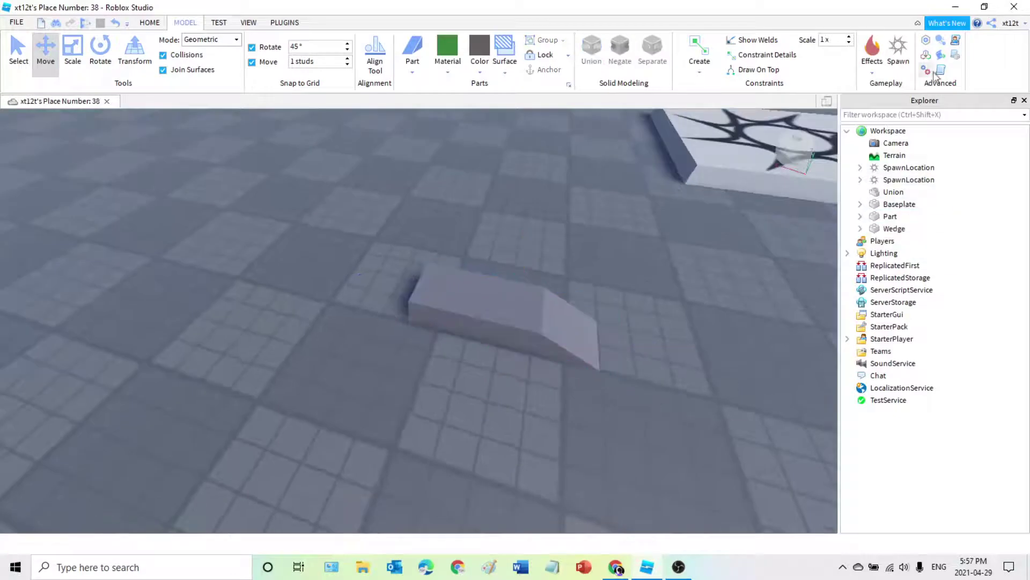
# - Select Part and Wedge together in the Workspace hierarchy and combine them with Union
pyautogui.click(875, 218)
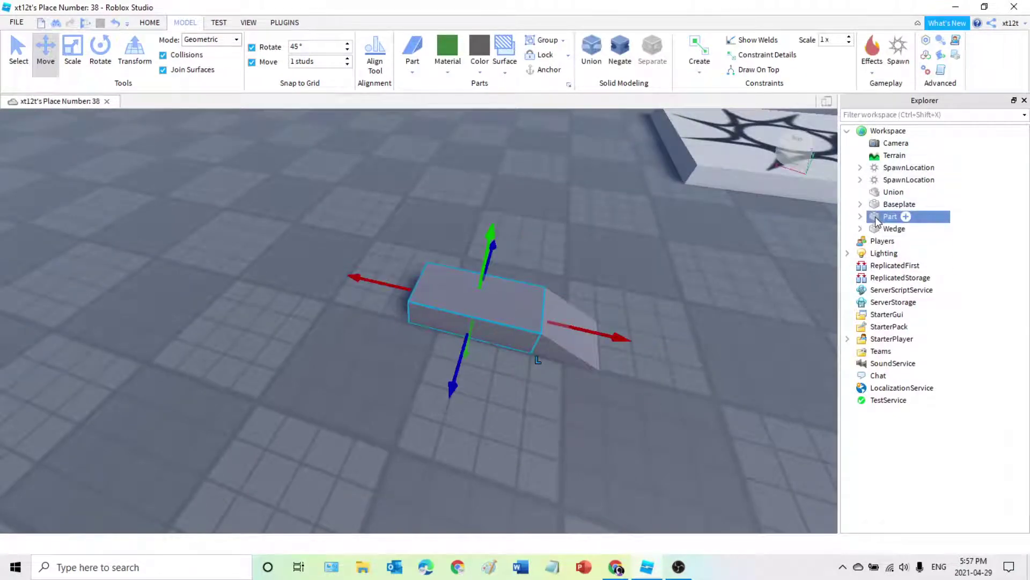
pyautogui.hotkey('shift', 'Down')
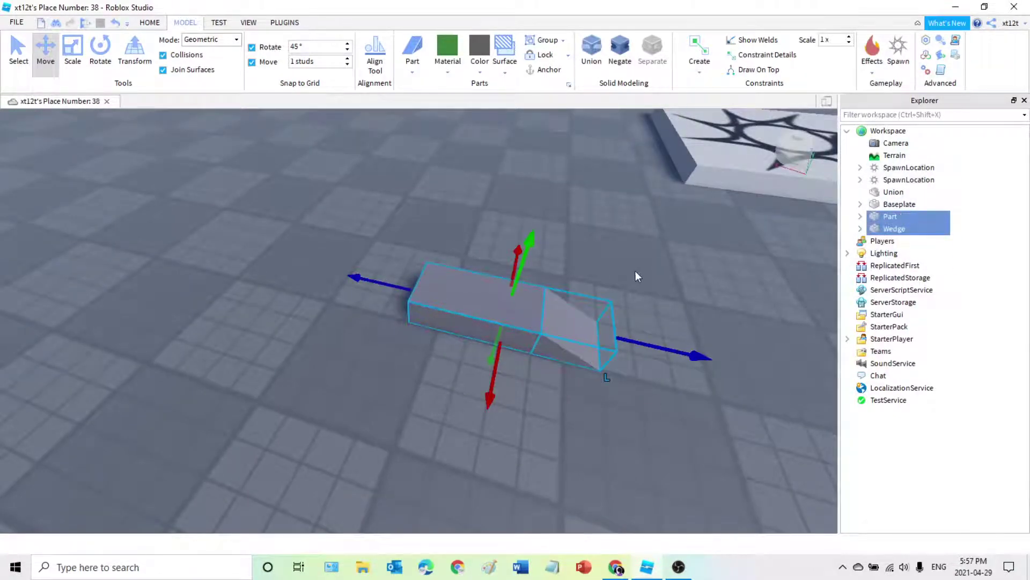
pyautogui.moveTo(636, 271); pyautogui.dragTo(657, 271, button='right')
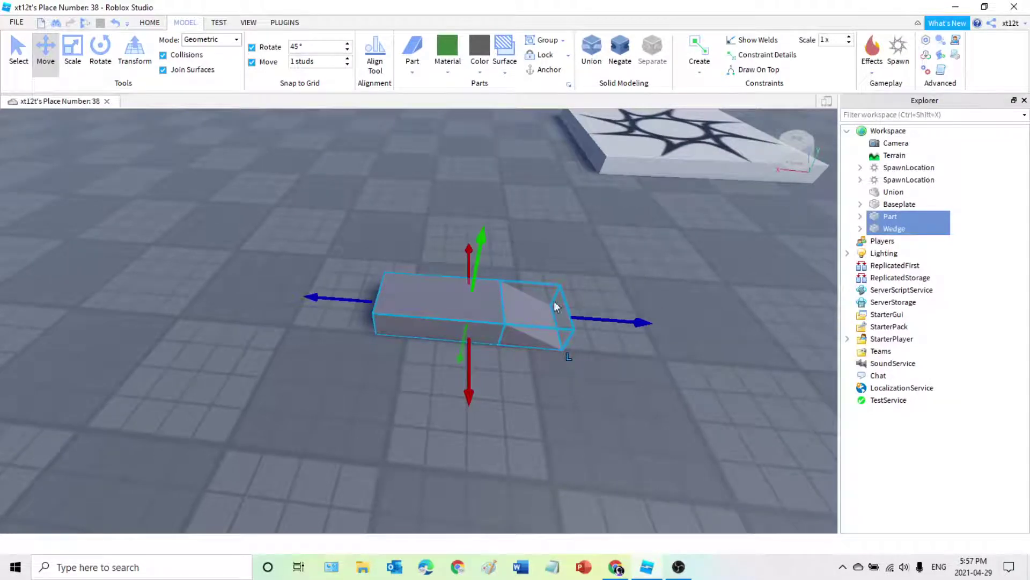
pyautogui.click(592, 46)
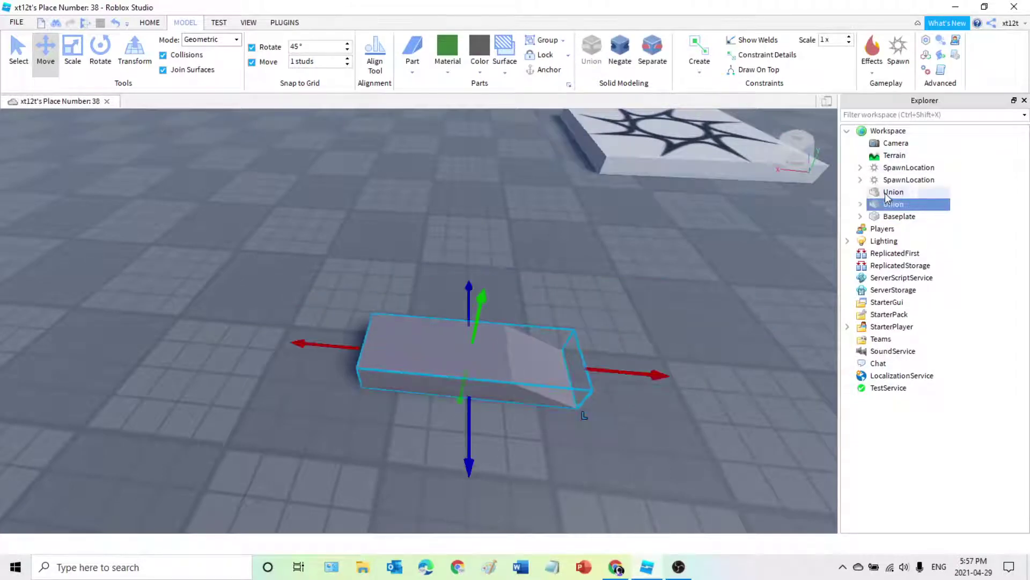
pyautogui.moveTo(887, 204)
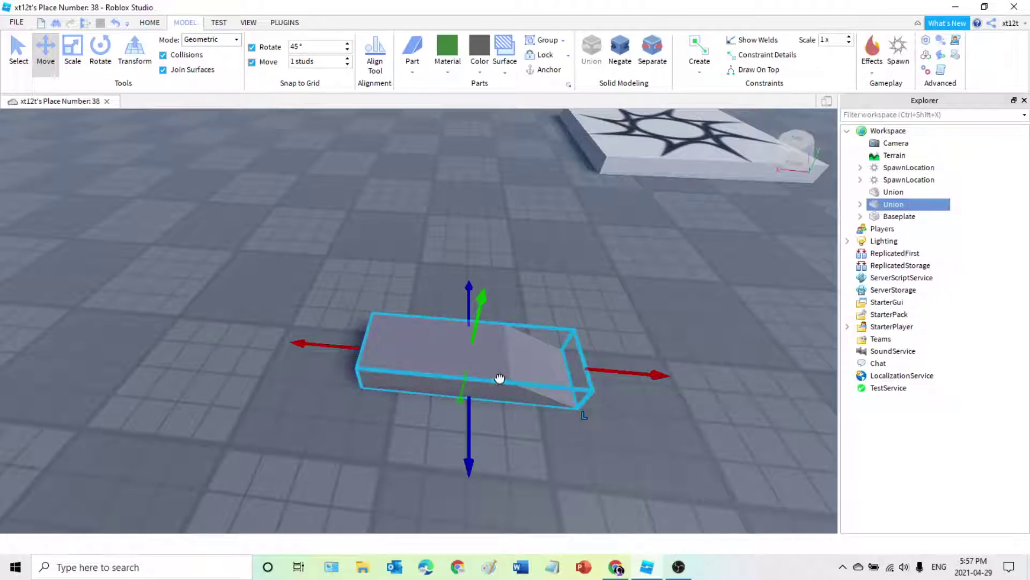
# - Shift the merged block-and-wedge shape across the baseplate and raise it into the air above the ground
pyautogui.moveTo(499, 380); pyautogui.dragTo(513, 354)
pyautogui.click(390, 269)
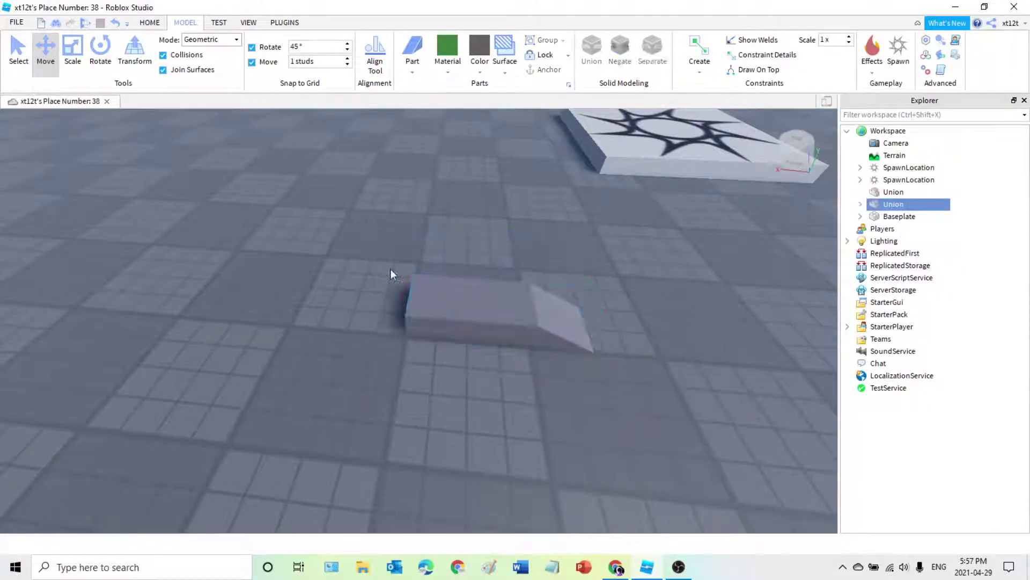
pyautogui.click(497, 296)
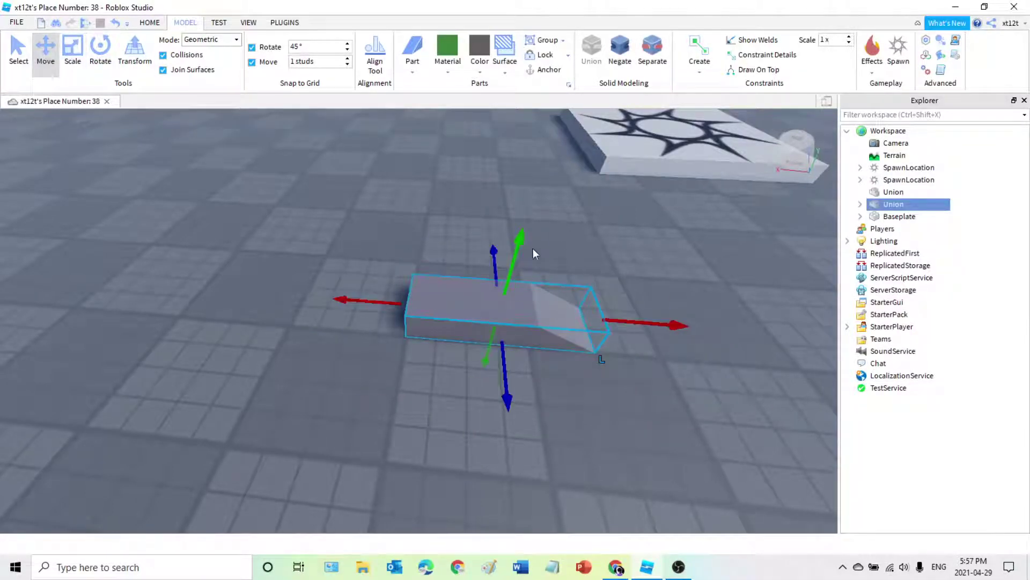
pyautogui.scroll(-4, 527, 182)
pyautogui.moveTo(521, 250); pyautogui.dragTo(524, 138)
pyautogui.click(489, 294)
pyautogui.moveTo(490, 294); pyautogui.dragTo(473, 289, button='right')
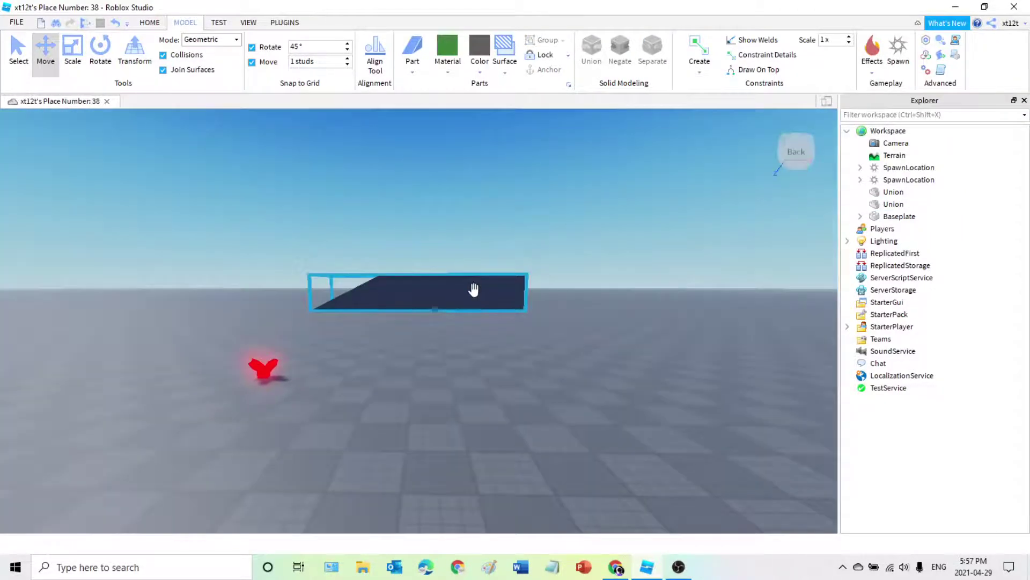
pyautogui.click(474, 289)
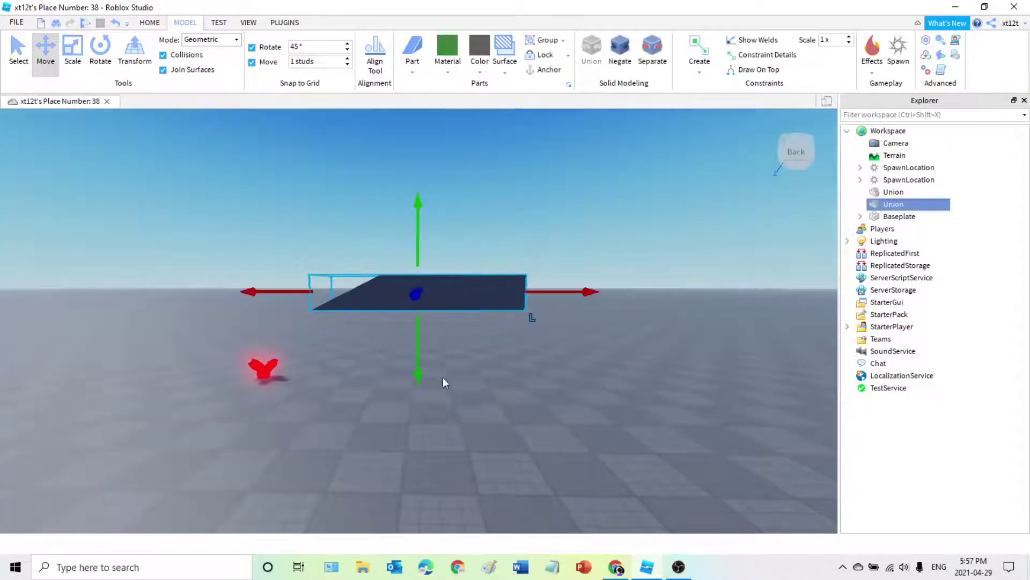
pyautogui.rightClick(471, 289)
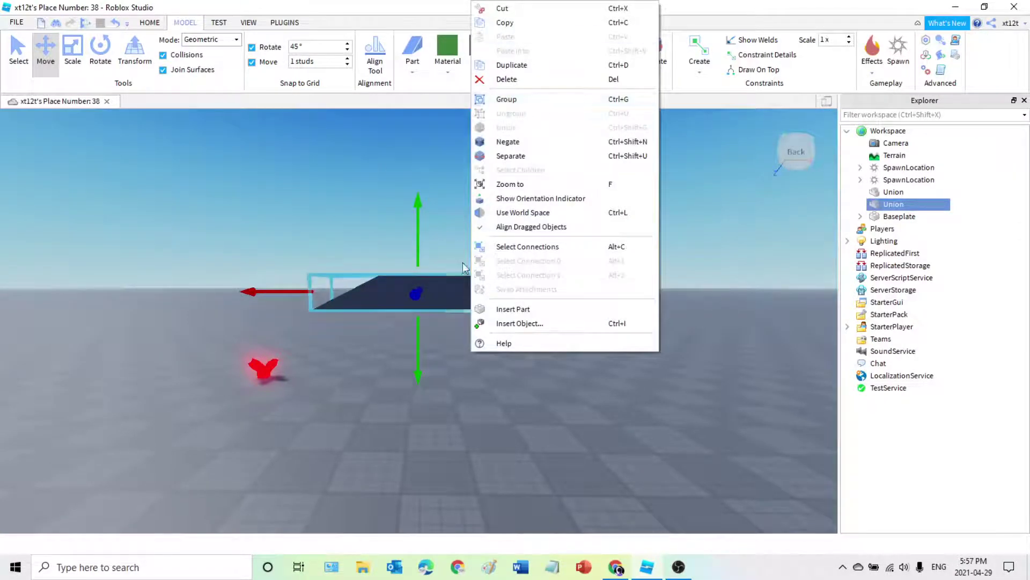
pyautogui.rightClick(451, 287)
pyautogui.rightClick(427, 285)
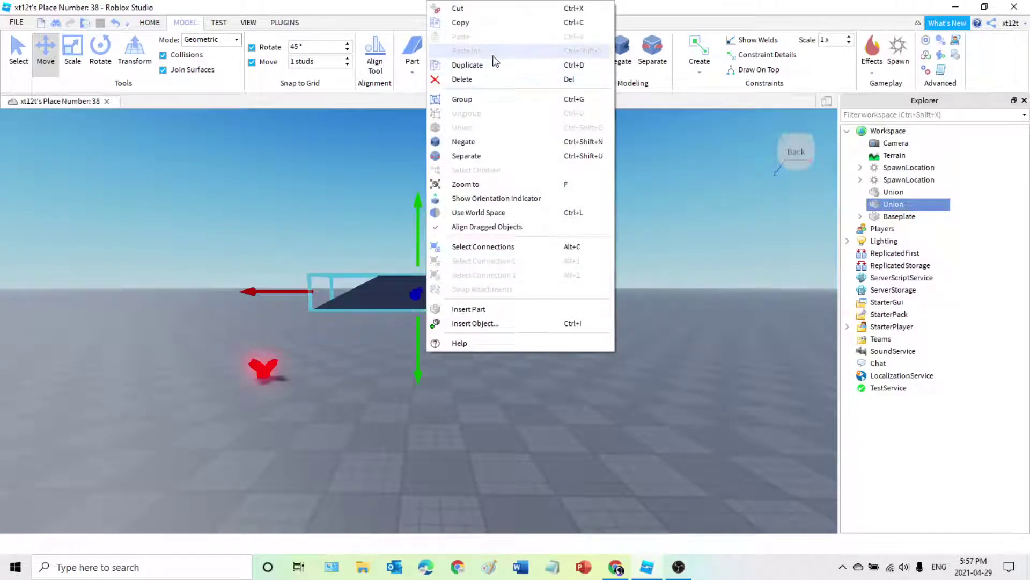
pyautogui.click(704, 265)
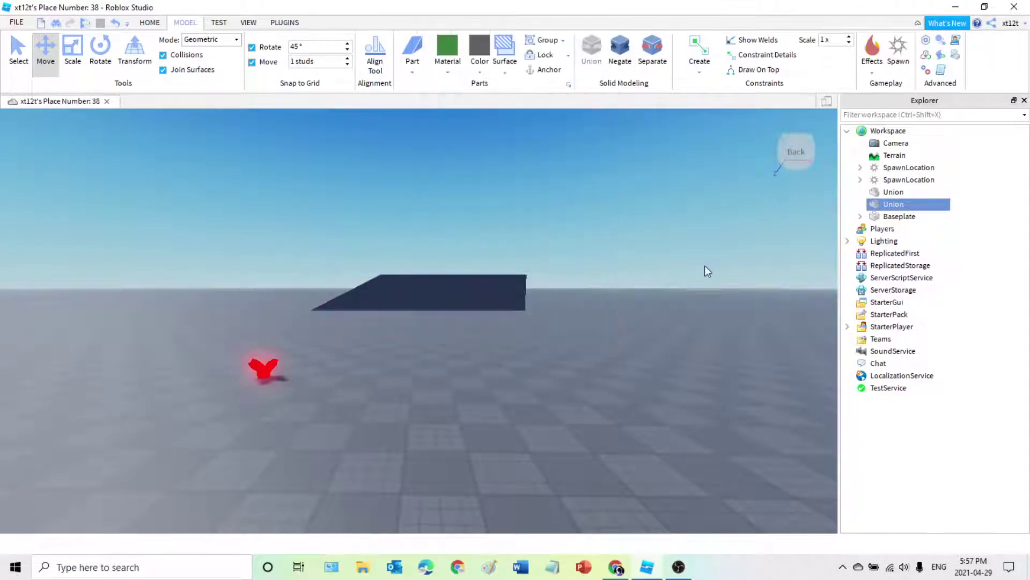
pyautogui.click(503, 294)
pyautogui.hotkey('ctrl', 'd')
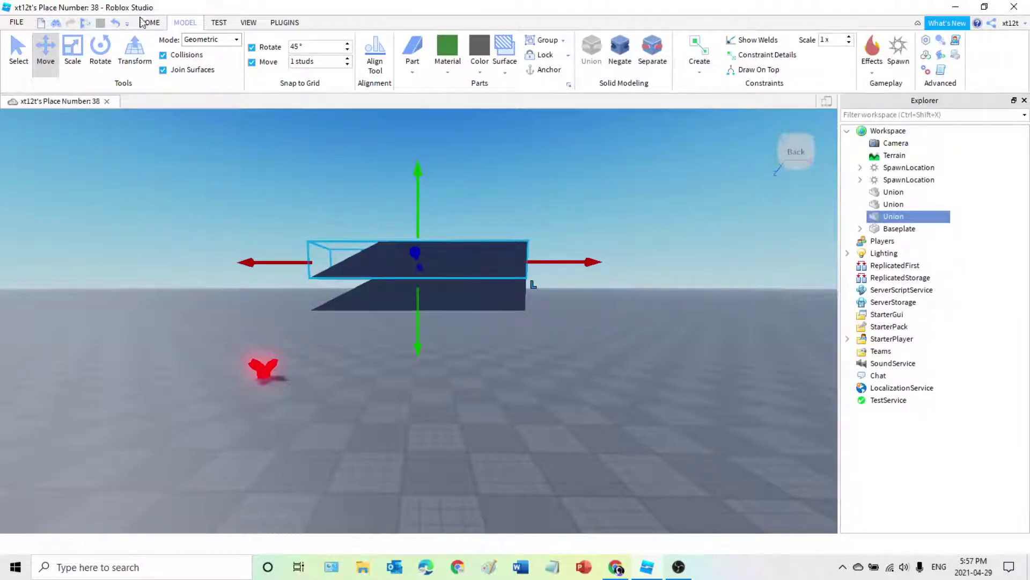
pyautogui.click(115, 22)
# - Duplicate the floating block-and-wedge union so the copy sits directly on top of the original
pyautogui.rightClick(444, 271)
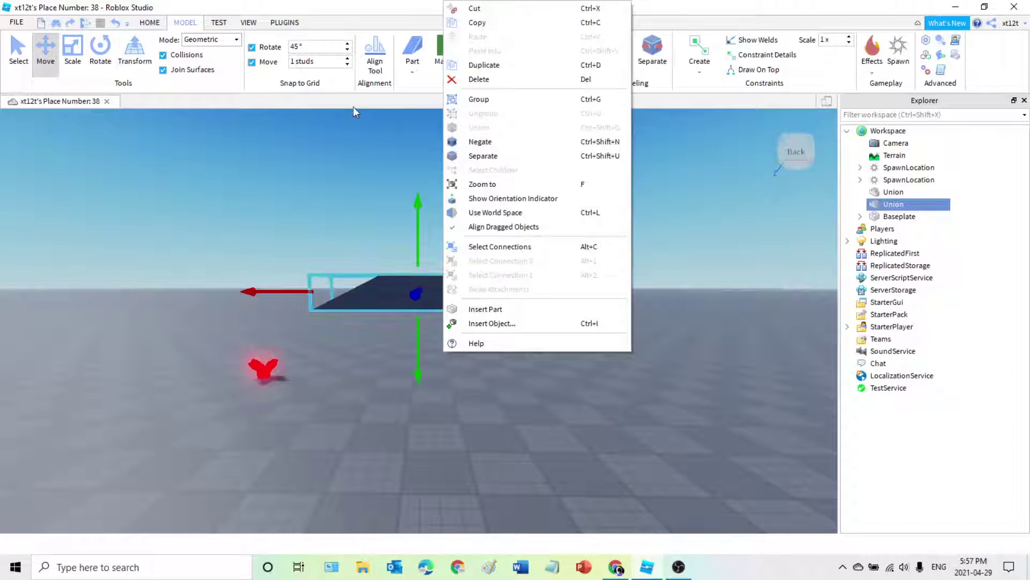
pyautogui.click(506, 65)
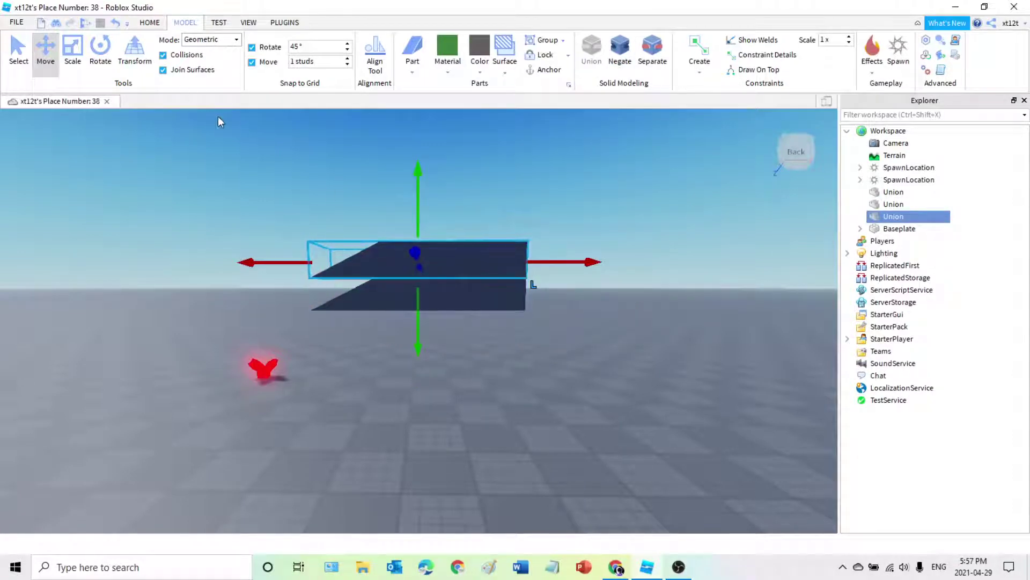
pyautogui.rightClick(439, 261)
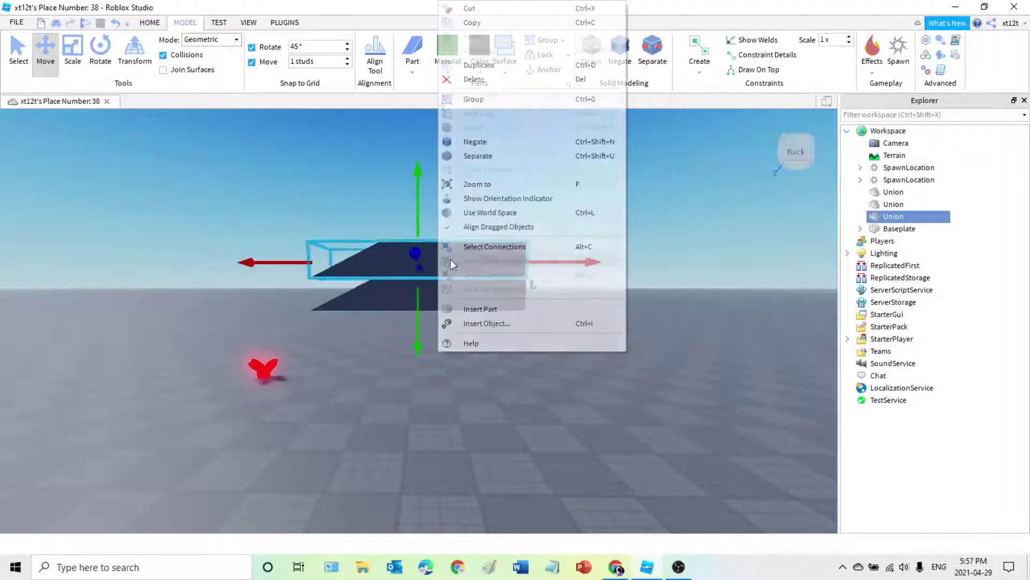
pyautogui.click(462, 244)
pyautogui.moveTo(463, 245); pyautogui.dragTo(465, 274)
pyautogui.moveTo(466, 274); pyautogui.dragTo(468, 274, button='right')
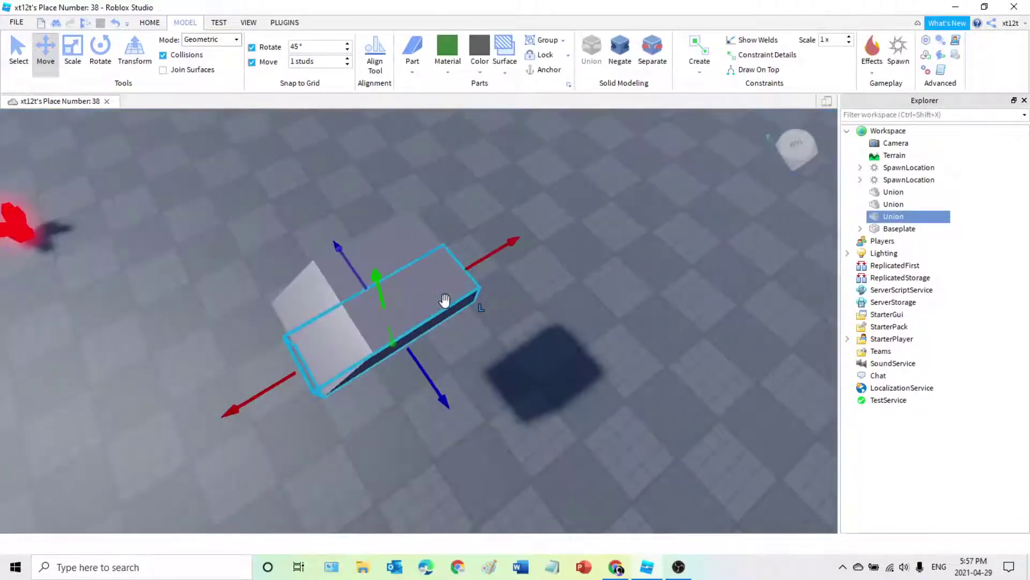
# - Turn off Collisions and Join Surfaces, and rotate the upper union copy half a turn about its vertical axis
pyautogui.moveTo(444, 301); pyautogui.dragTo(397, 250)
pyautogui.moveTo(443, 285); pyautogui.dragTo(547, 312, button='right')
pyautogui.click(100, 49)
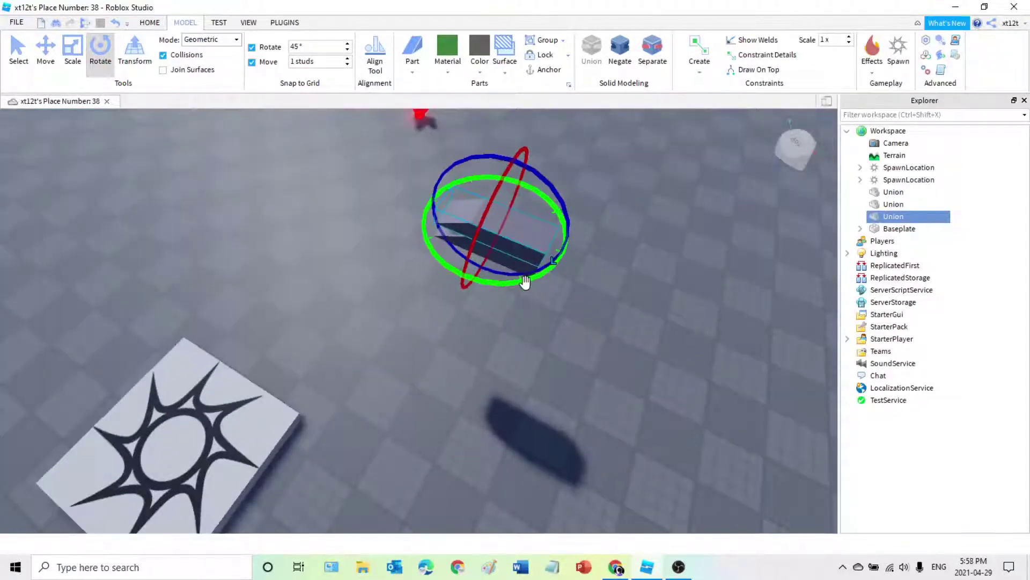
pyautogui.moveTo(514, 283); pyautogui.dragTo(412, 117)
pyautogui.click(505, 342)
pyautogui.moveTo(506, 341); pyautogui.dragTo(505, 341, button='right')
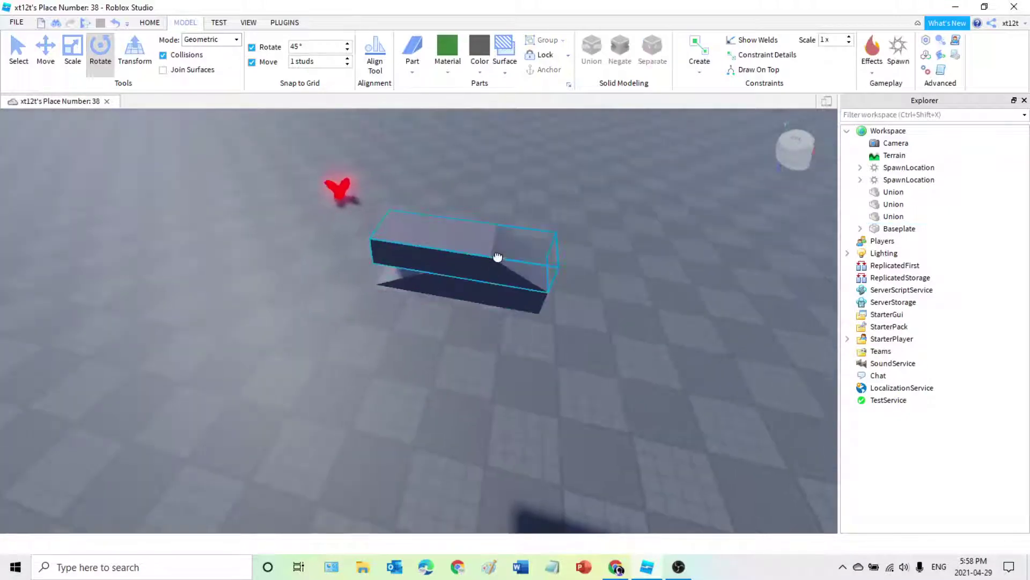
# - Try rotating the upper union copy about its other axes and bring it back to its starting orientation
pyautogui.click(497, 257)
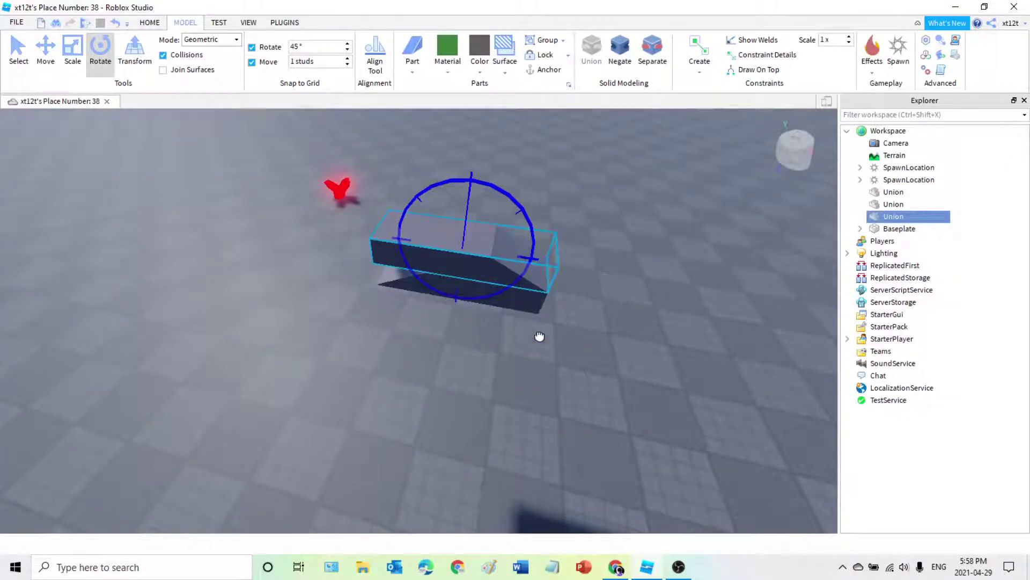
pyautogui.moveTo(539, 336); pyautogui.dragTo(539, 337)
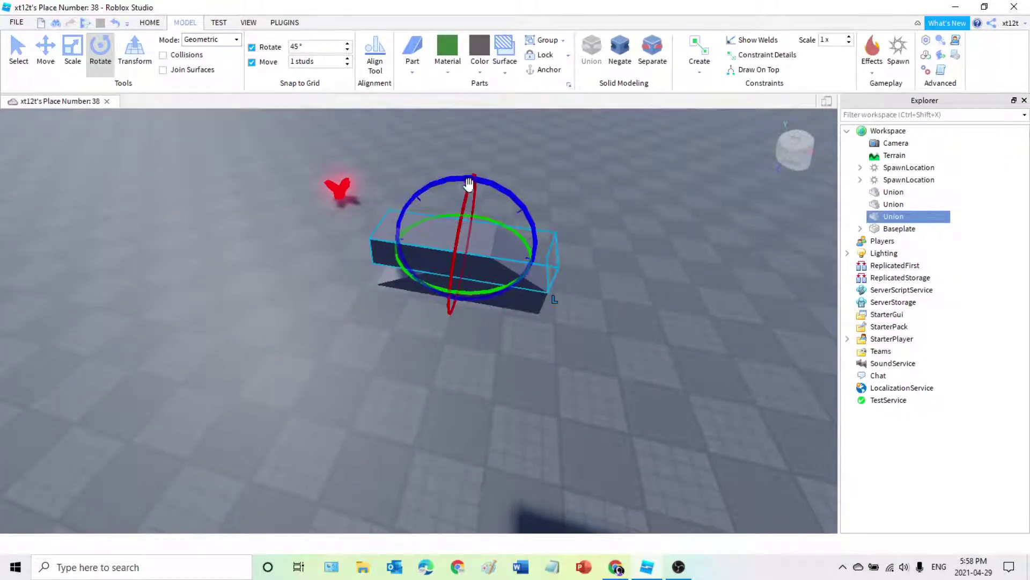
pyautogui.moveTo(469, 184); pyautogui.dragTo(530, 213)
pyautogui.moveTo(494, 166); pyautogui.dragTo(441, 288)
pyautogui.moveTo(433, 351); pyautogui.dragTo(454, 370)
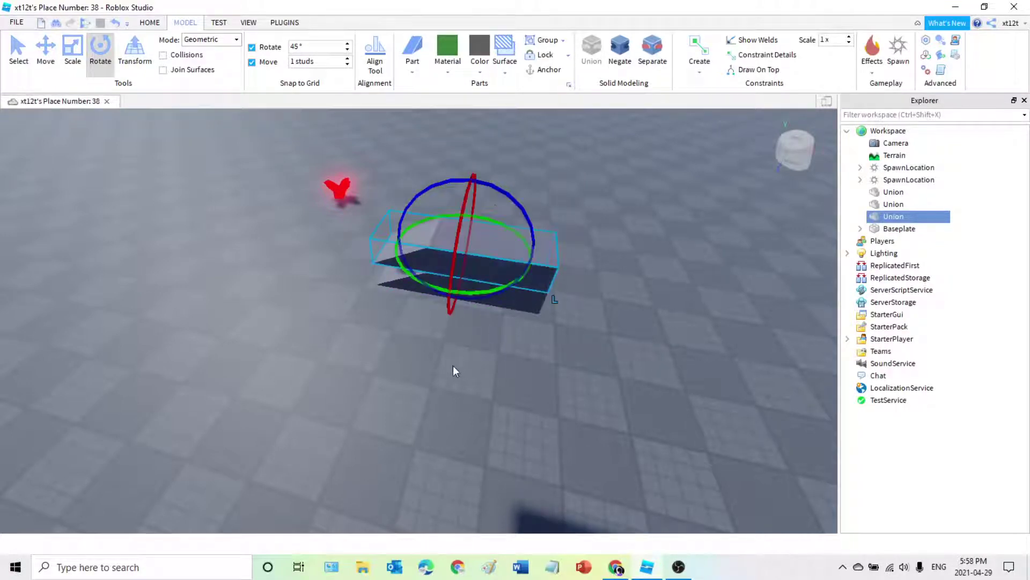
# - Turn the upper union copy upside down so its slope mirrors the slope of the lower union
pyautogui.moveTo(508, 193); pyautogui.dragTo(494, 232)
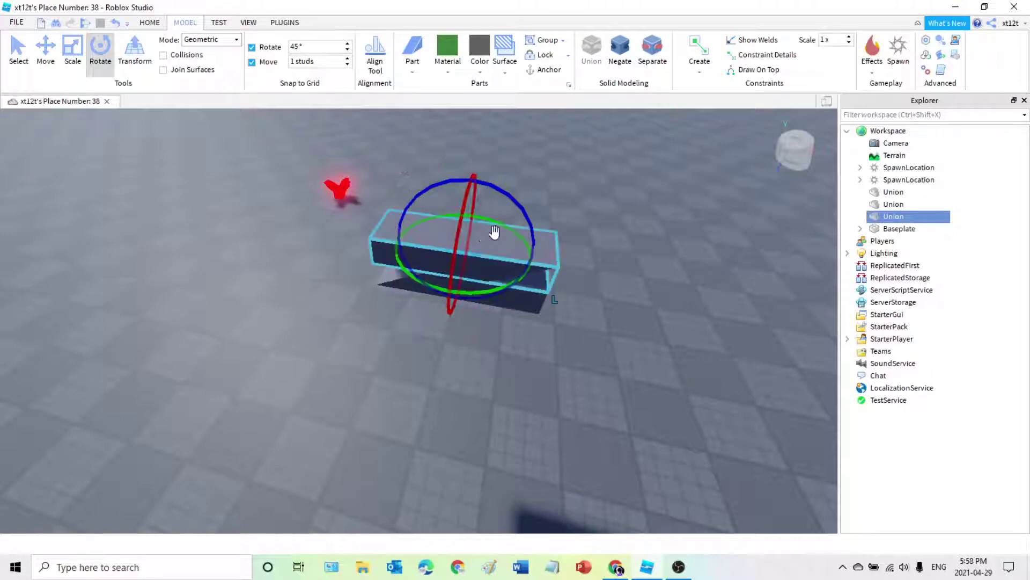
pyautogui.moveTo(505, 289); pyautogui.dragTo(465, 433)
pyautogui.click(466, 423)
pyautogui.moveTo(466, 424); pyautogui.dragTo(465, 423, button='right')
pyautogui.click(452, 280)
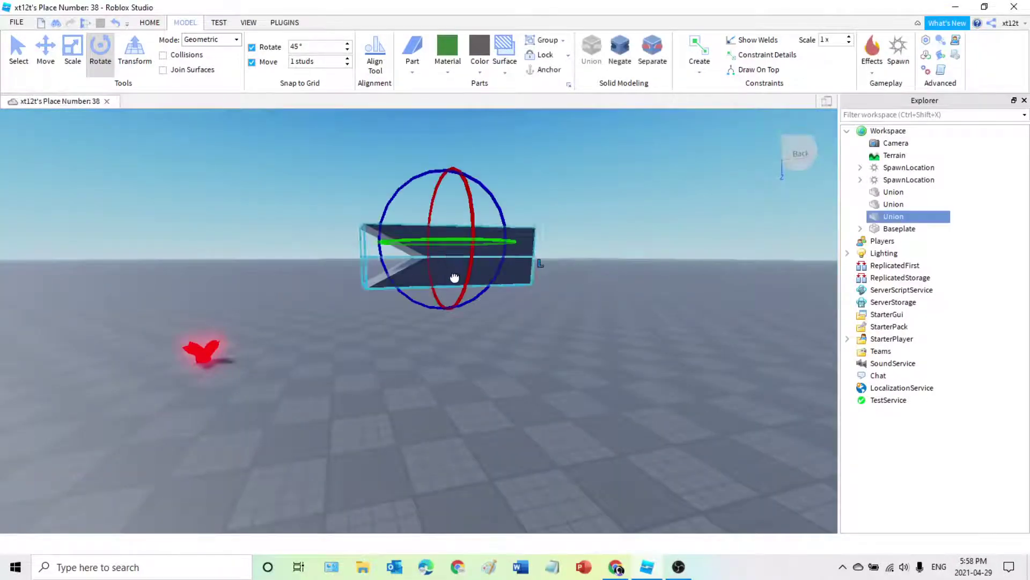
# - Move the flipped union copy straight down beneath the original so the two slopes meet in a point
pyautogui.click(522, 245)
pyautogui.click(523, 271)
pyautogui.click(524, 237)
pyautogui.click(521, 359)
pyautogui.moveTo(520, 359); pyautogui.dragTo(521, 359, button='right')
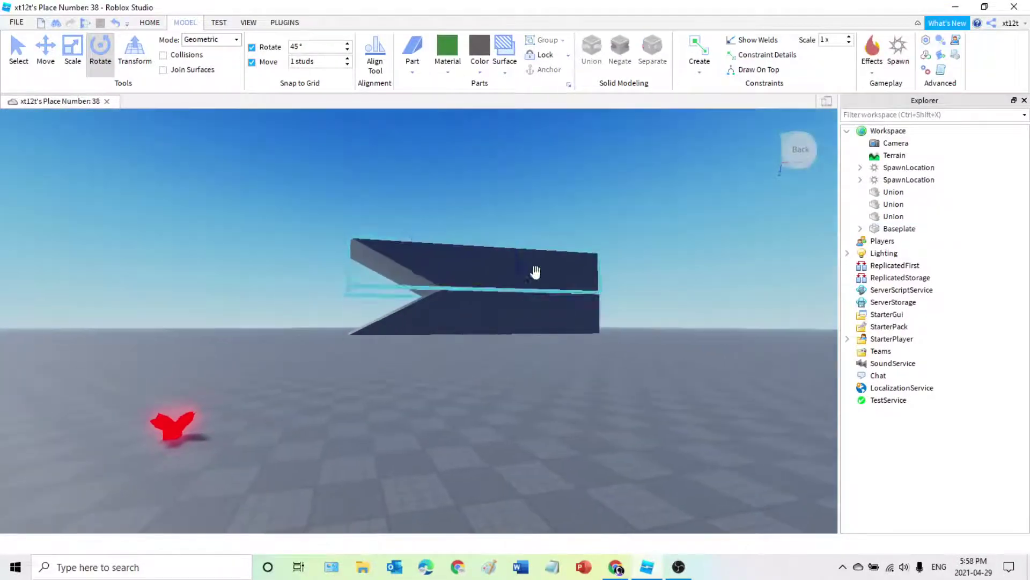
pyautogui.click(536, 274)
pyautogui.click(149, 22)
pyautogui.click(127, 52)
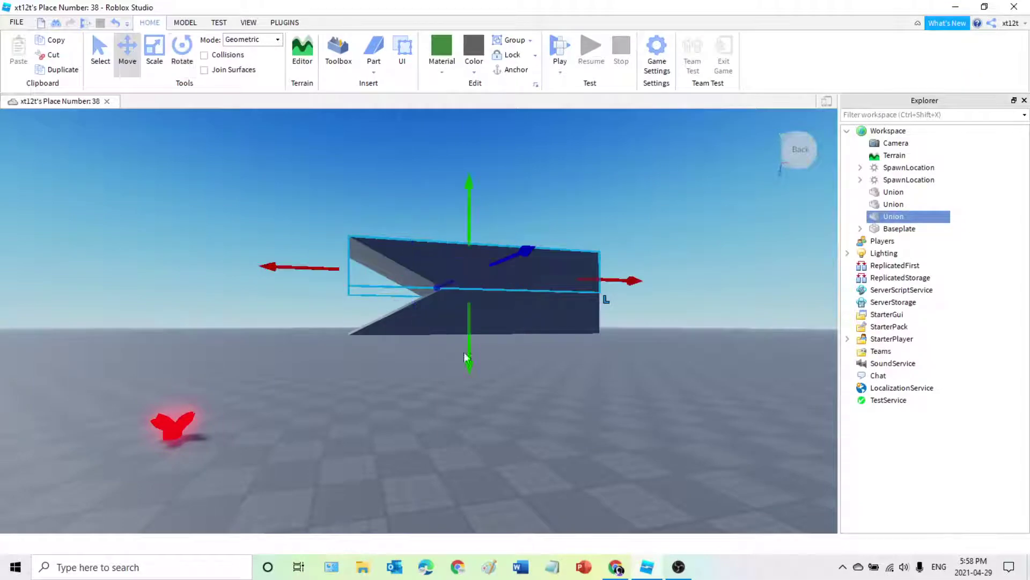
pyautogui.moveTo(470, 373); pyautogui.dragTo(476, 427)
pyautogui.click(536, 454)
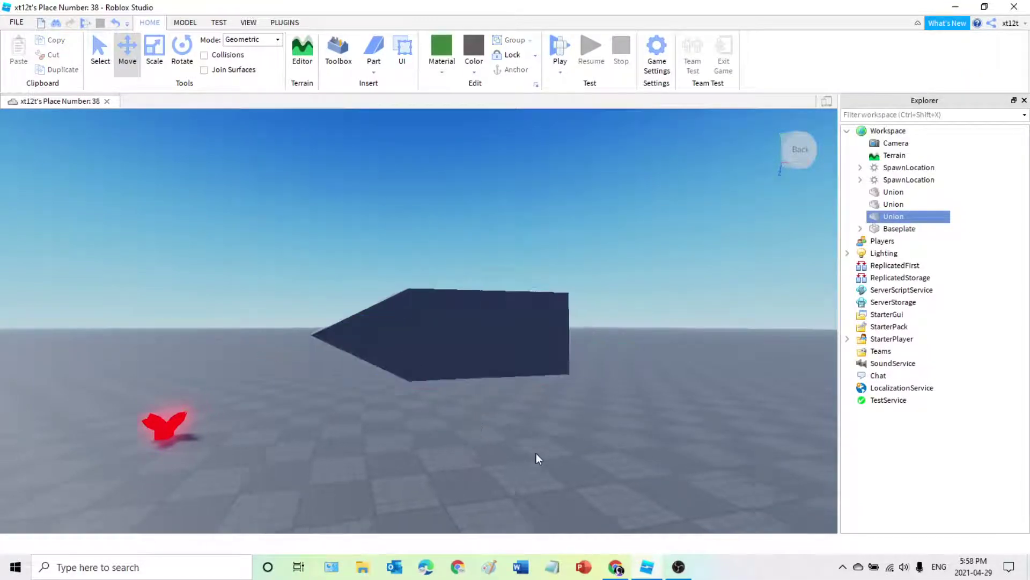
# - Box-select the two stacked unions and combine them into one pointed part with Union
pyautogui.moveTo(536, 454); pyautogui.dragTo(521, 454, button='right')
pyautogui.moveTo(677, 429); pyautogui.dragTo(678, 429, button='right')
pyautogui.press('w')
pyautogui.press('s')
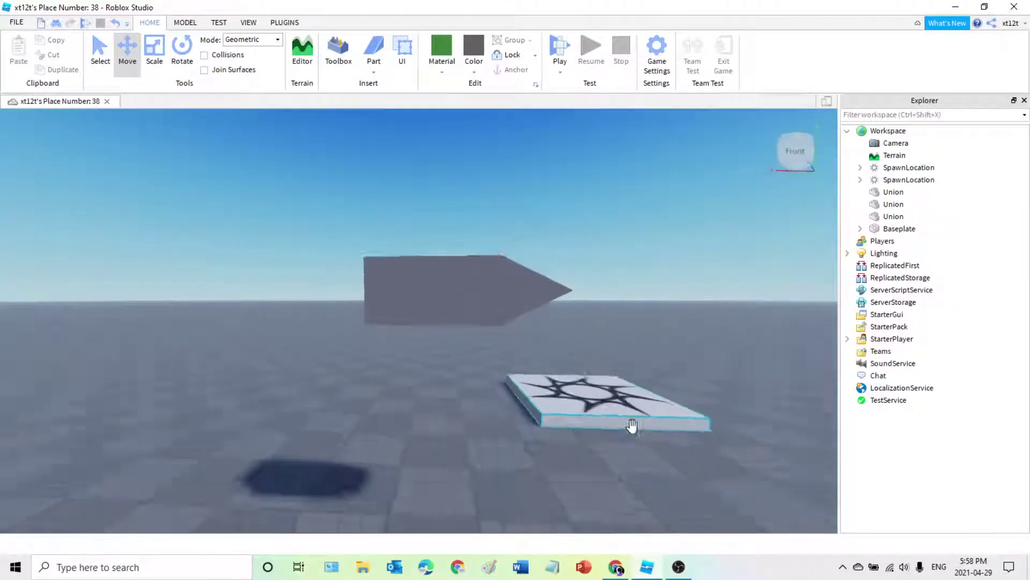
pyautogui.click(185, 22)
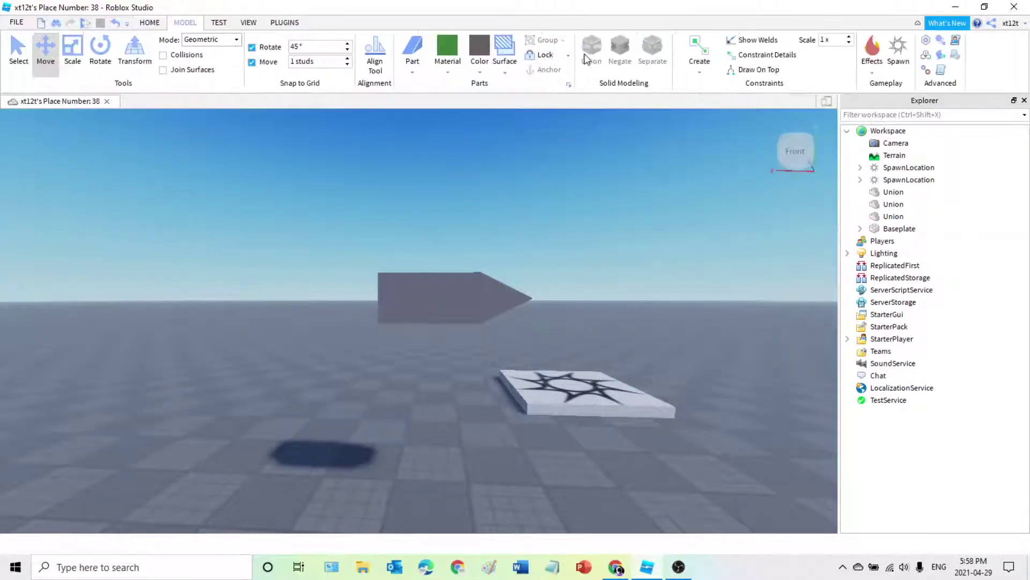
pyautogui.moveTo(360, 202); pyautogui.dragTo(520, 317)
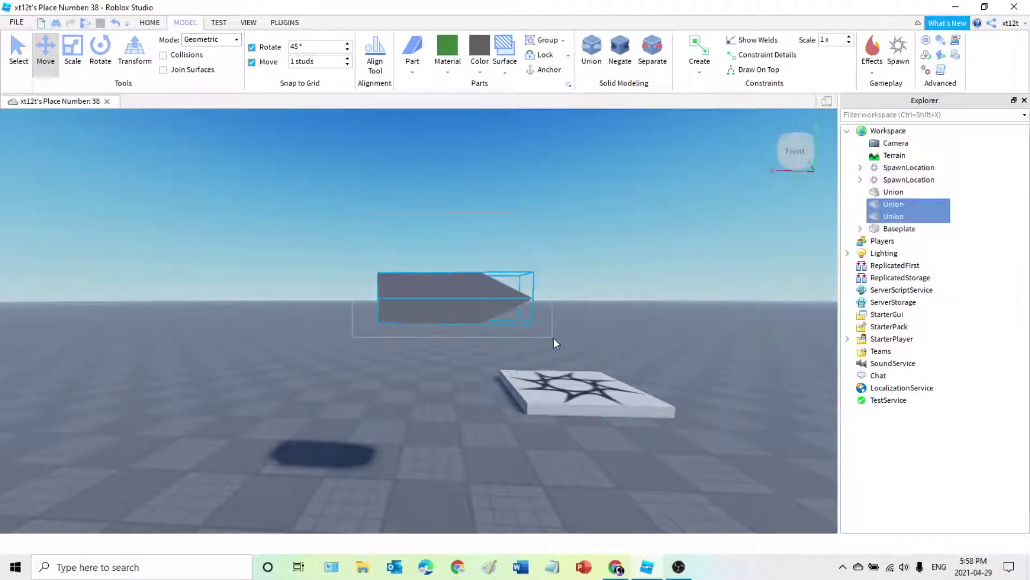
pyautogui.click(592, 54)
# - Move the merged pointed union down from the air onto the baseplate
pyautogui.click(471, 397)
pyautogui.press('w')
pyautogui.moveTo(471, 397); pyautogui.dragTo(479, 375, button='right')
pyautogui.press('e')
pyautogui.moveTo(546, 262); pyautogui.dragTo(639, 340)
pyautogui.moveTo(639, 340); pyautogui.dragTo(468, 355, button='right')
pyautogui.click(475, 382)
pyautogui.moveTo(483, 260); pyautogui.dragTo(467, 255)
pyautogui.moveTo(467, 256); pyautogui.dragTo(437, 253, button='right')
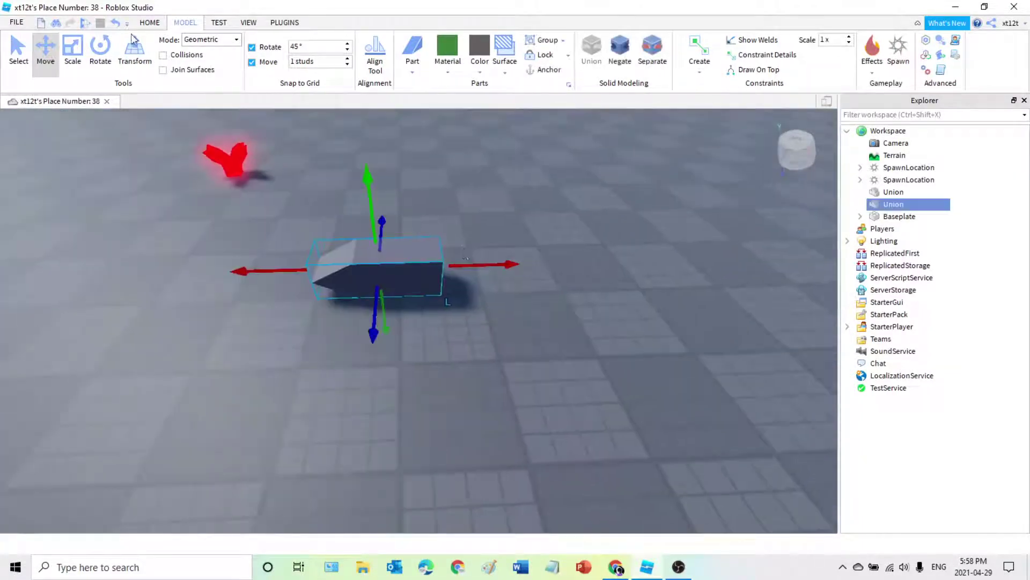
# - Scale the pointed union down from its tip end with the Scale tool
pyautogui.click(73, 52)
pyautogui.moveTo(280, 267); pyautogui.dragTo(334, 281)
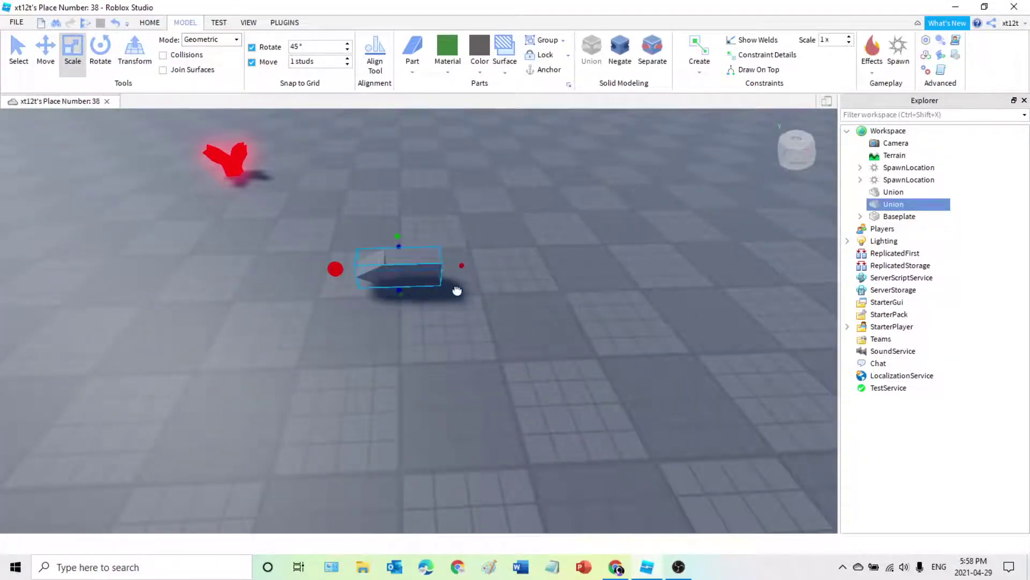
pyautogui.moveTo(423, 303); pyautogui.dragTo(423, 299, button='right')
pyautogui.click(349, 406)
pyautogui.press('a')
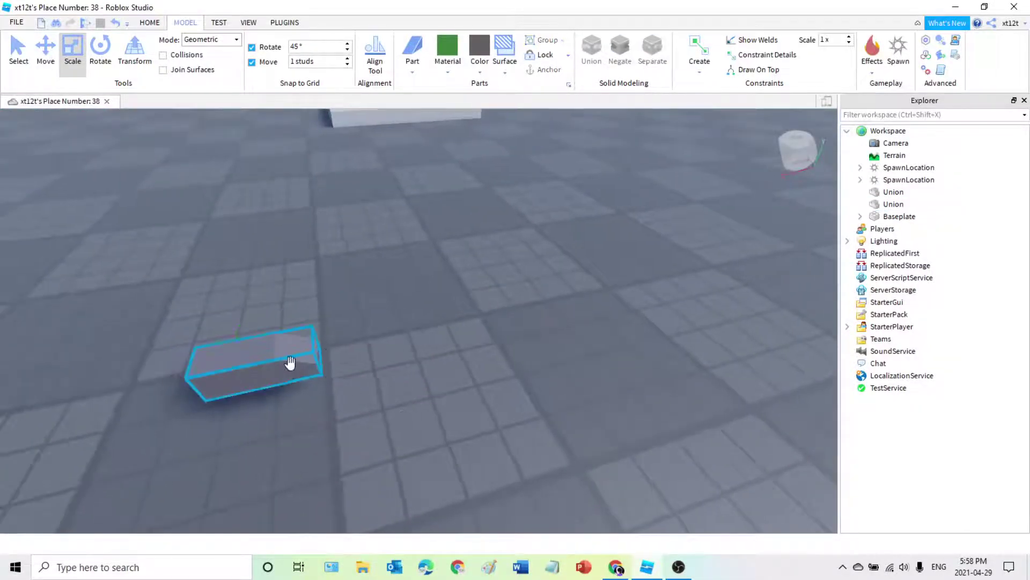
# - Resize the pointed union from its end again and shift it across the baseplate
pyautogui.moveTo(322, 350); pyautogui.dragTo(389, 340)
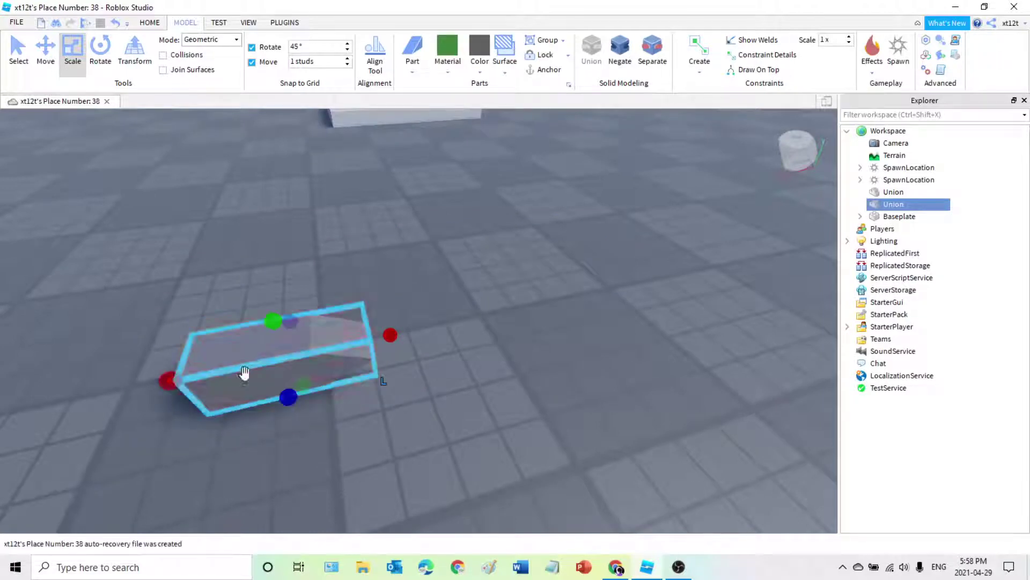
pyautogui.moveTo(291, 356); pyautogui.dragTo(274, 347)
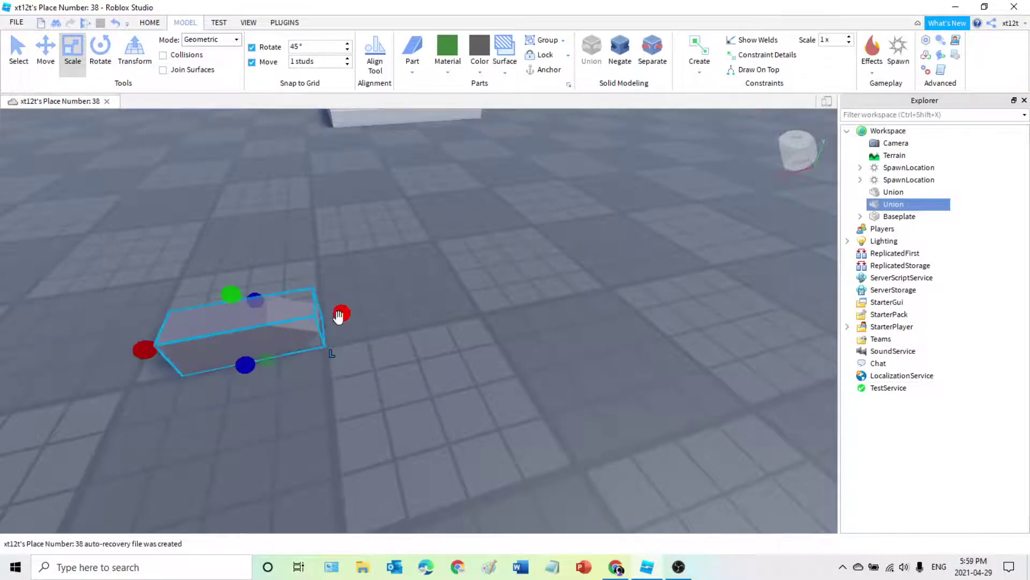
pyautogui.click(395, 379)
pyautogui.press('a')
pyautogui.moveTo(395, 378); pyautogui.dragTo(398, 377, button='right')
pyautogui.moveTo(363, 345); pyautogui.dragTo(437, 384)
pyautogui.click(441, 467)
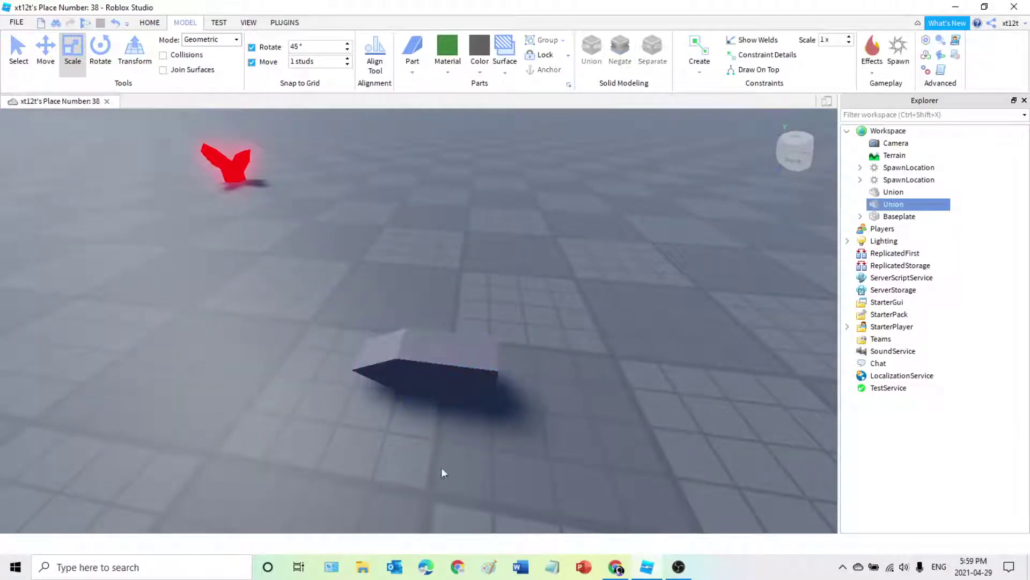
# - Examine the proportions of the resized pointed union from several sides
pyautogui.press('d')
pyautogui.moveTo(441, 467); pyautogui.dragTo(448, 449, button='right')
pyautogui.press('w')
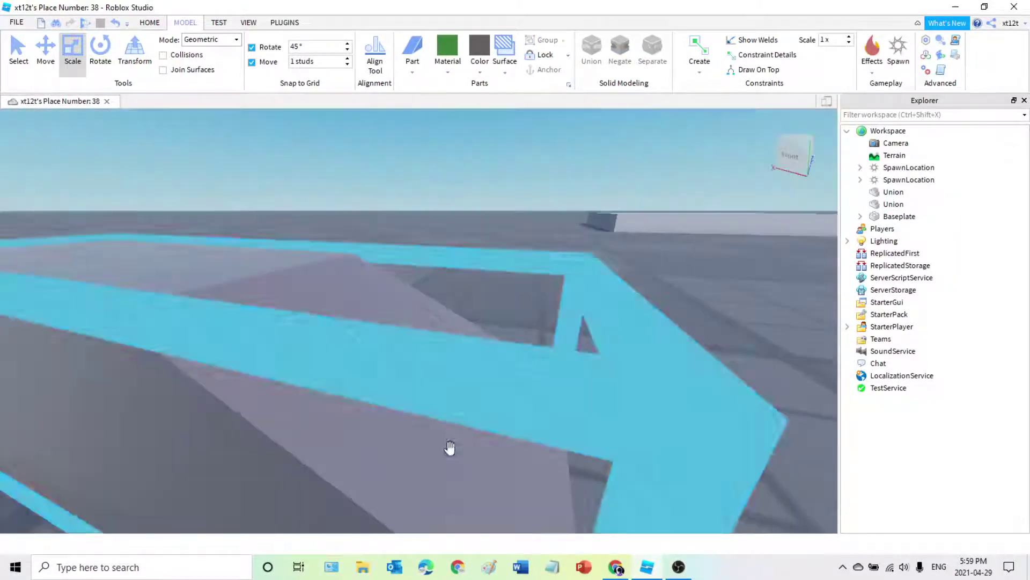
pyautogui.press('s')
pyautogui.press('d')
pyautogui.moveTo(517, 395); pyautogui.dragTo(517, 395, button='right')
pyautogui.press('a')
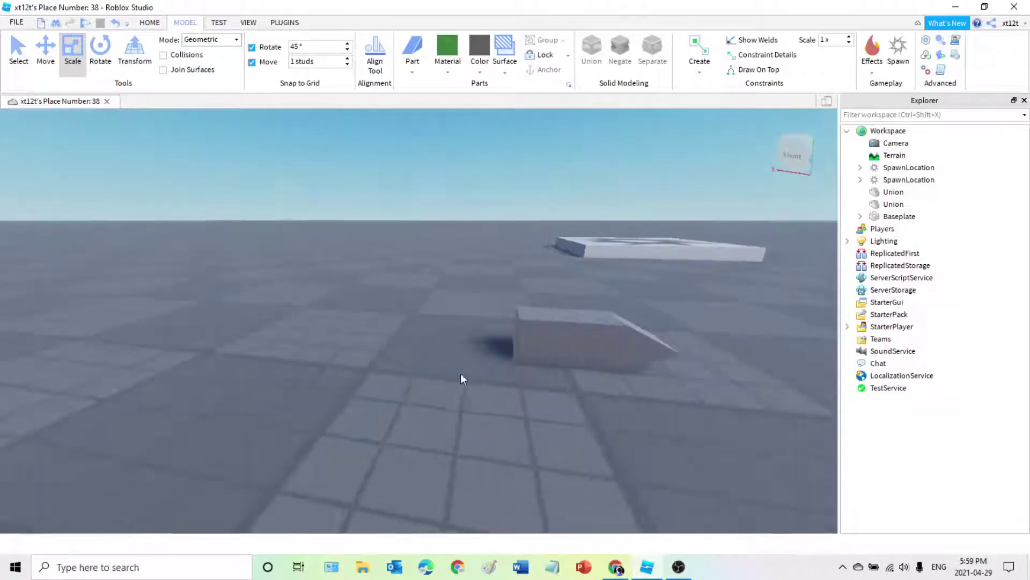
pyautogui.moveTo(513, 352); pyautogui.dragTo(516, 353, button='right')
# - Select the pointed union, try rescaling its height, and clear the selection
pyautogui.click(566, 340)
pyautogui.moveTo(554, 324); pyautogui.dragTo(503, 363)
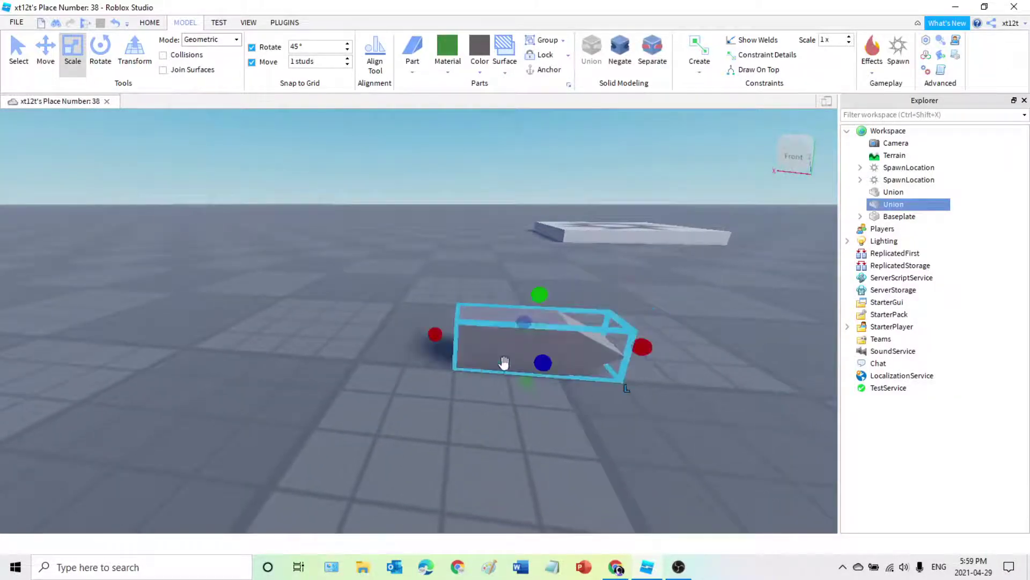
pyautogui.moveTo(539, 299); pyautogui.dragTo(534, 329)
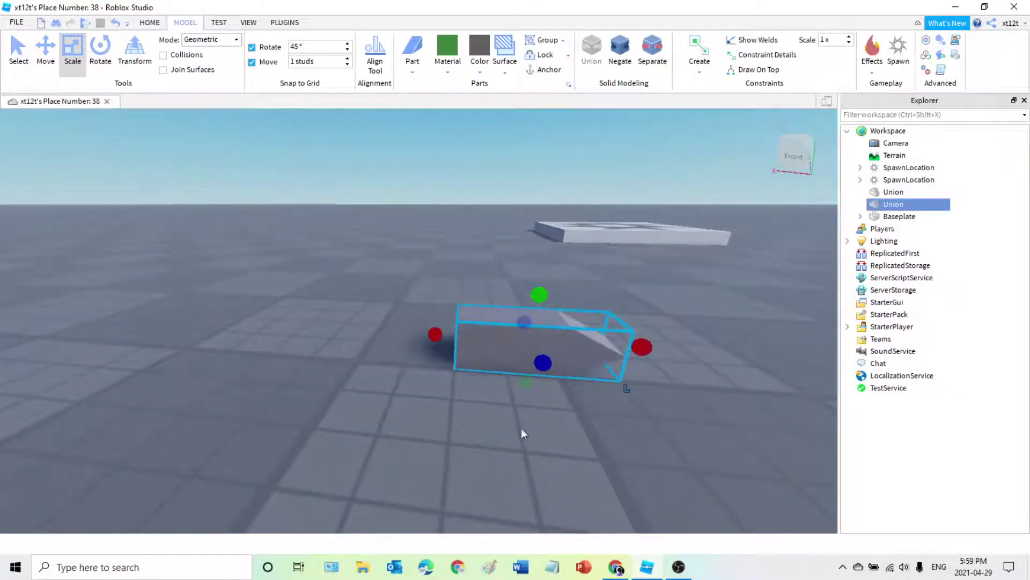
pyautogui.click(522, 430)
pyautogui.click(544, 342)
pyautogui.click(533, 426)
# - Insert a block part near the pointed union and shorten its length to form a small cube
pyautogui.moveTo(519, 416); pyautogui.dragTo(518, 416, button='right')
pyautogui.press('s')
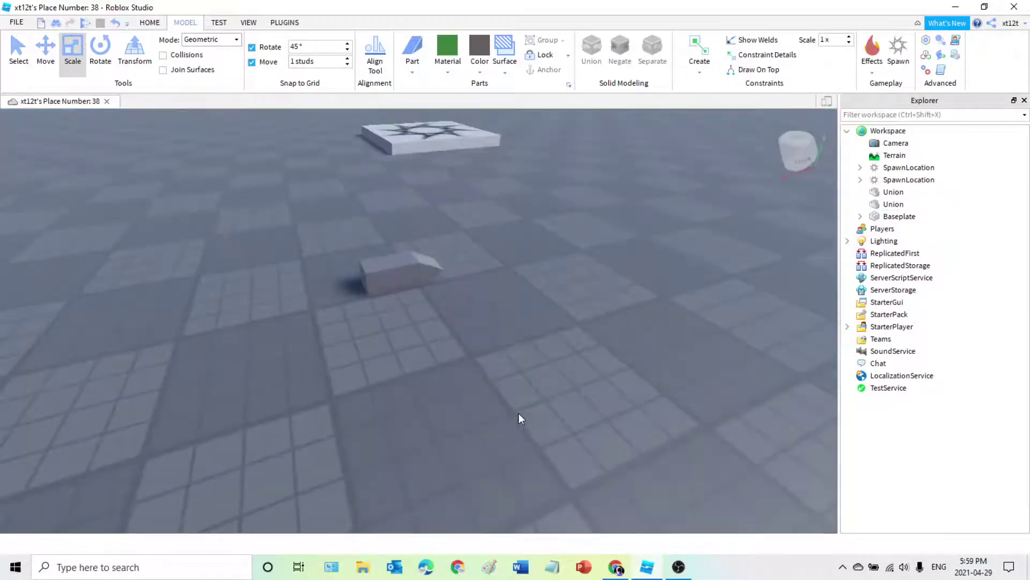
pyautogui.press('d')
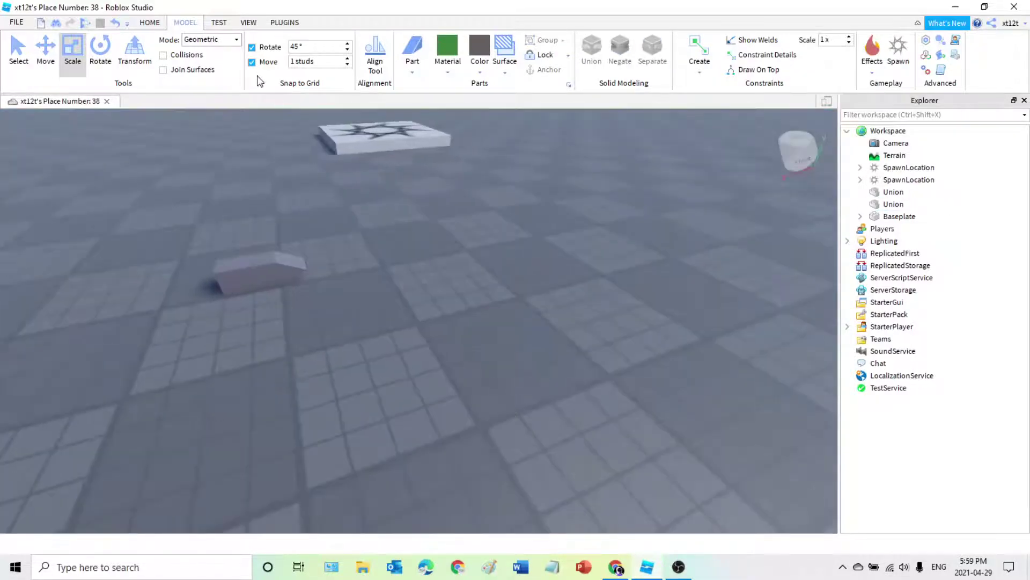
pyautogui.click(412, 72)
pyautogui.click(427, 87)
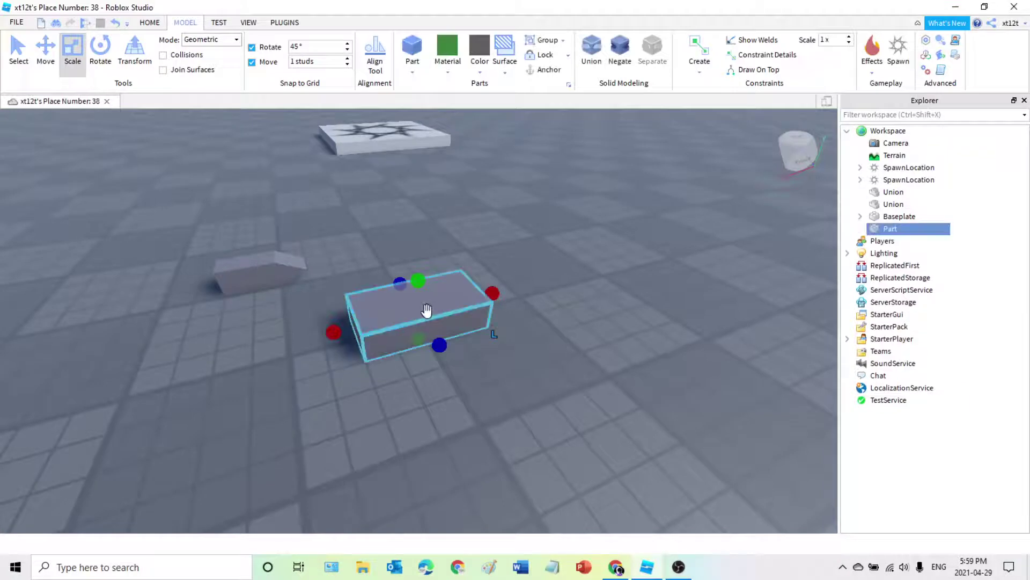
pyautogui.moveTo(425, 311); pyautogui.dragTo(421, 364)
pyautogui.moveTo(310, 395); pyautogui.dragTo(658, 360)
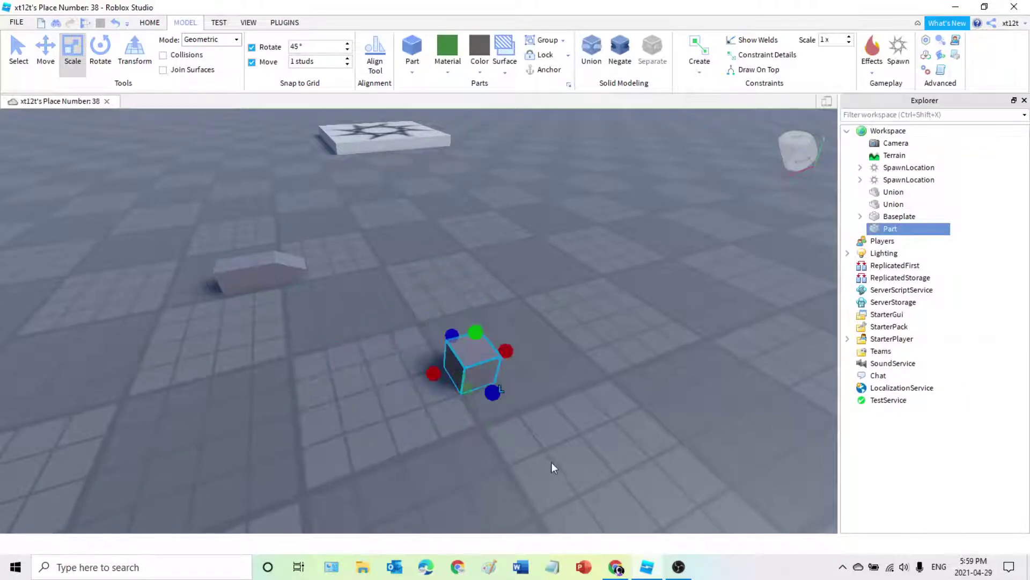
# - Place the cube and pointed union side by side, and turn off snapping with Rotate at 0° and Move at 0 studs
pyautogui.moveTo(484, 363); pyautogui.dragTo(391, 372)
pyautogui.moveTo(283, 271); pyautogui.dragTo(482, 365)
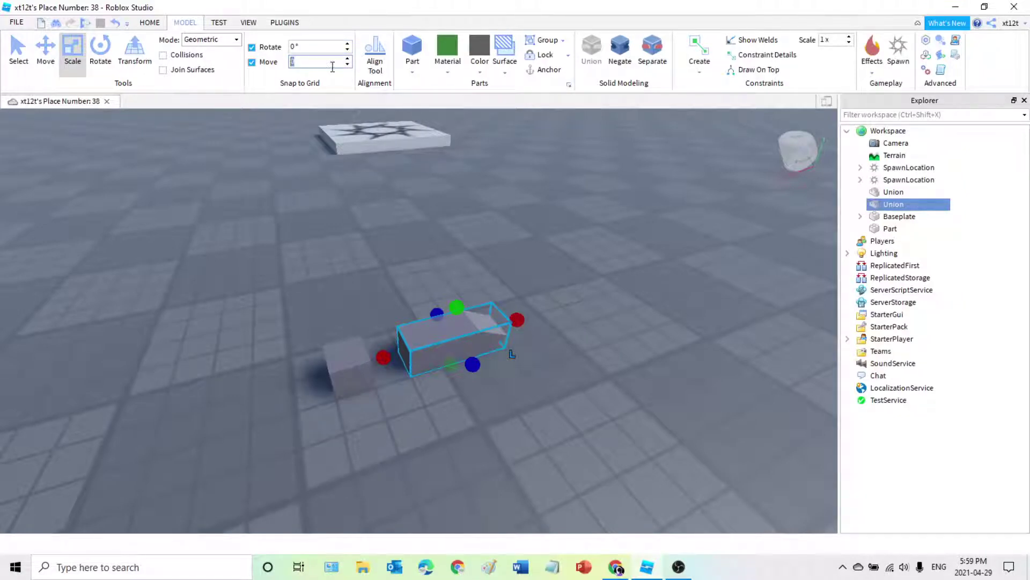
pyautogui.click(512, 301)
# - Shrink the pointed union beside the cube to a tiny size without snapping, and undo the scaling
pyautogui.moveTo(449, 358)
pyautogui.mouseDown()
pyautogui.moveTo(479, 370)
pyautogui.moveTo(467, 365)
pyautogui.mouseUp()
pyautogui.moveTo(542, 328); pyautogui.dragTo(448, 365)
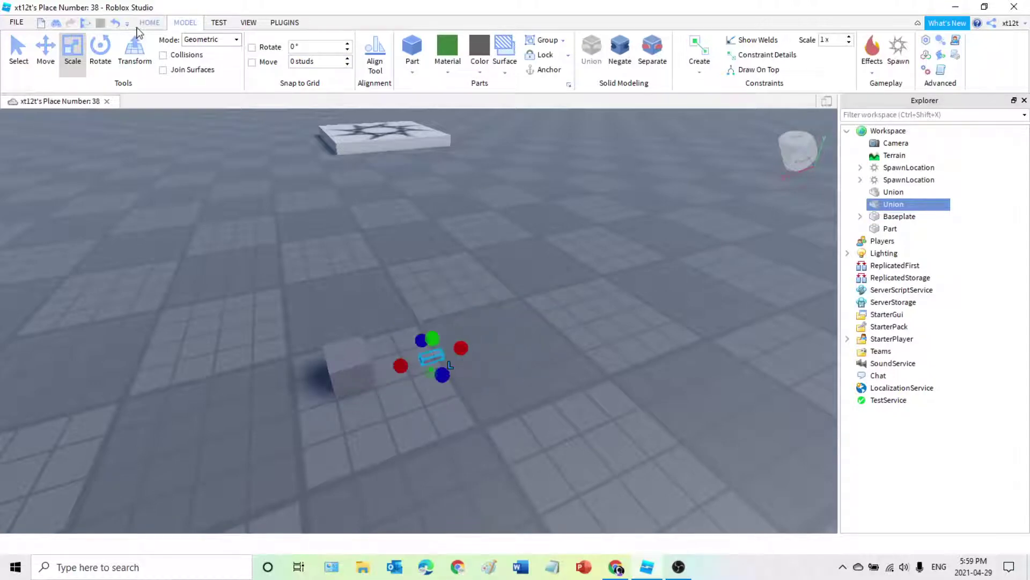
pyautogui.click(116, 23)
# - Try enlarging the pointed union from its tip end without snapping, and undo the change
pyautogui.click(588, 305)
pyautogui.moveTo(584, 305); pyautogui.dragTo(575, 306, button='right')
pyautogui.click(422, 299)
pyautogui.moveTo(468, 316); pyautogui.dragTo(498, 314)
pyautogui.click(118, 23)
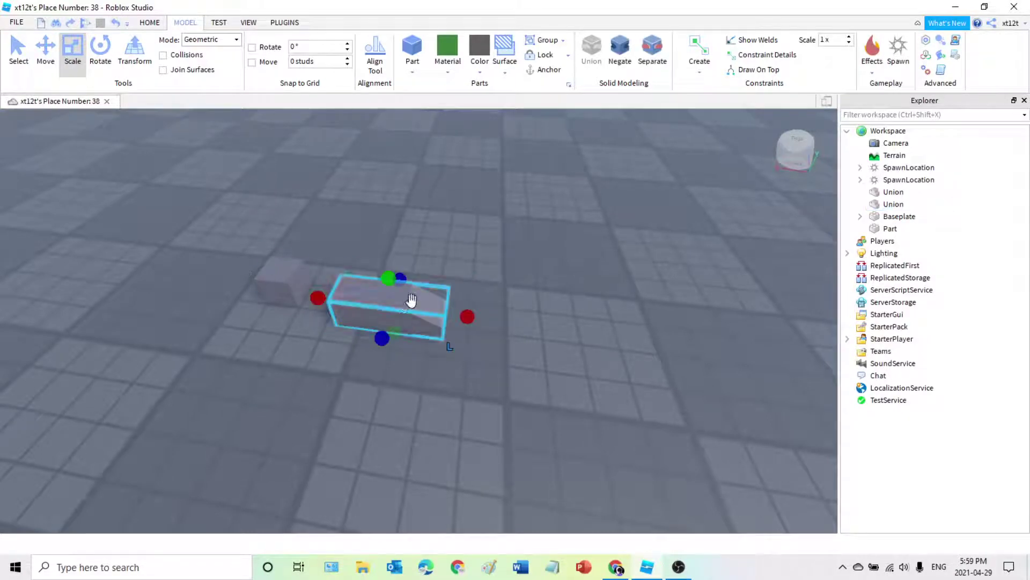
# - Move the pointed union next to the small cube, positioning it freely along its length
pyautogui.moveTo(412, 299); pyautogui.dragTo(391, 299)
pyautogui.click(46, 61)
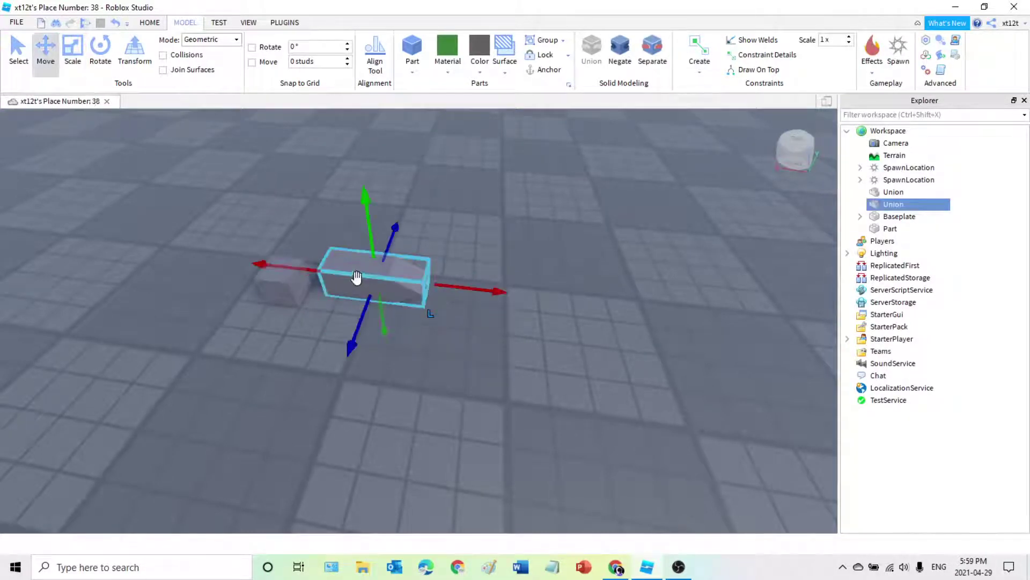
pyautogui.moveTo(310, 269); pyautogui.dragTo(307, 311)
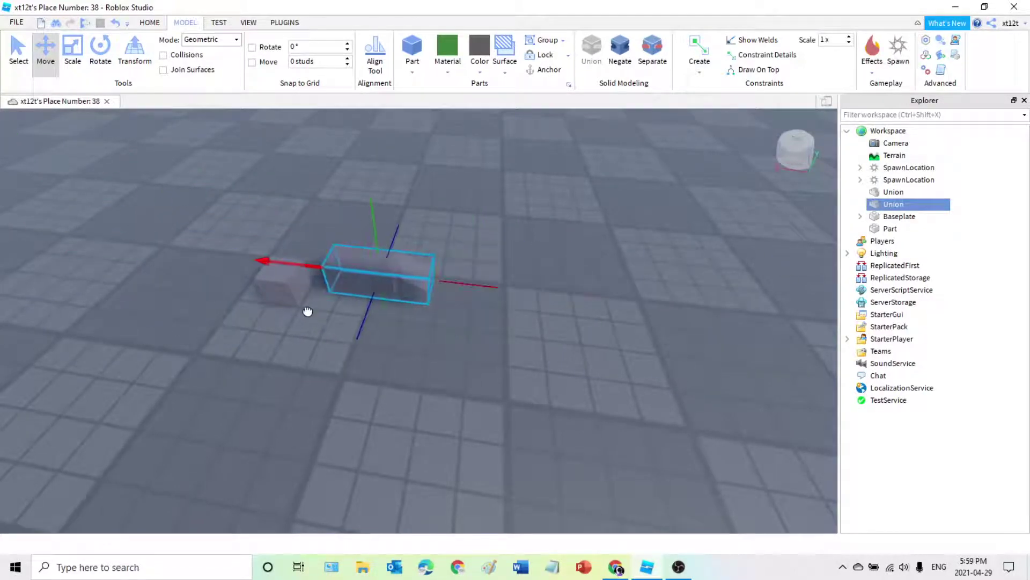
pyautogui.click(72, 54)
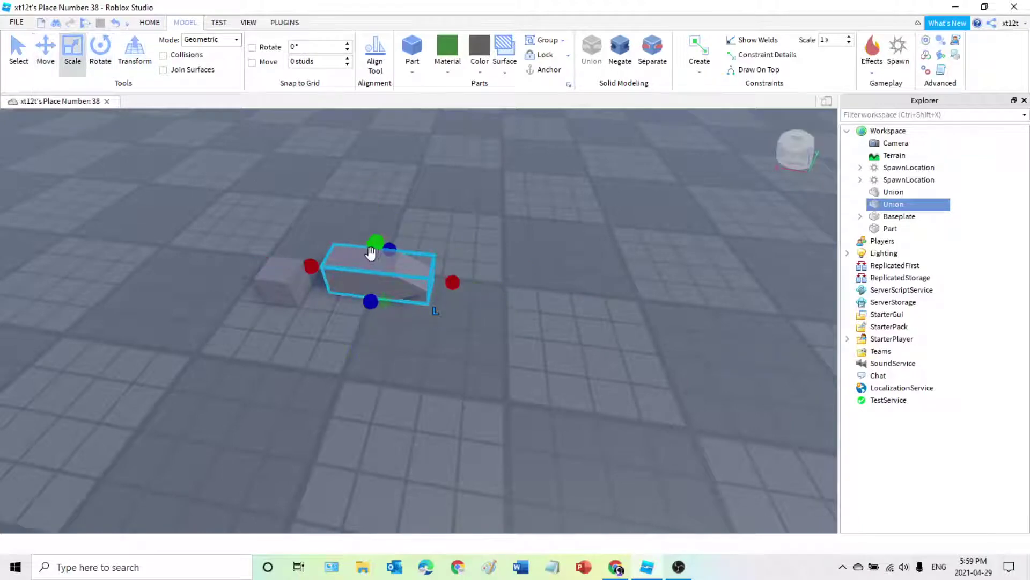
# - Try rotating the pointed union slightly beside the cube, and undo the rotation
pyautogui.click(101, 53)
pyautogui.moveTo(396, 318); pyautogui.dragTo(413, 300)
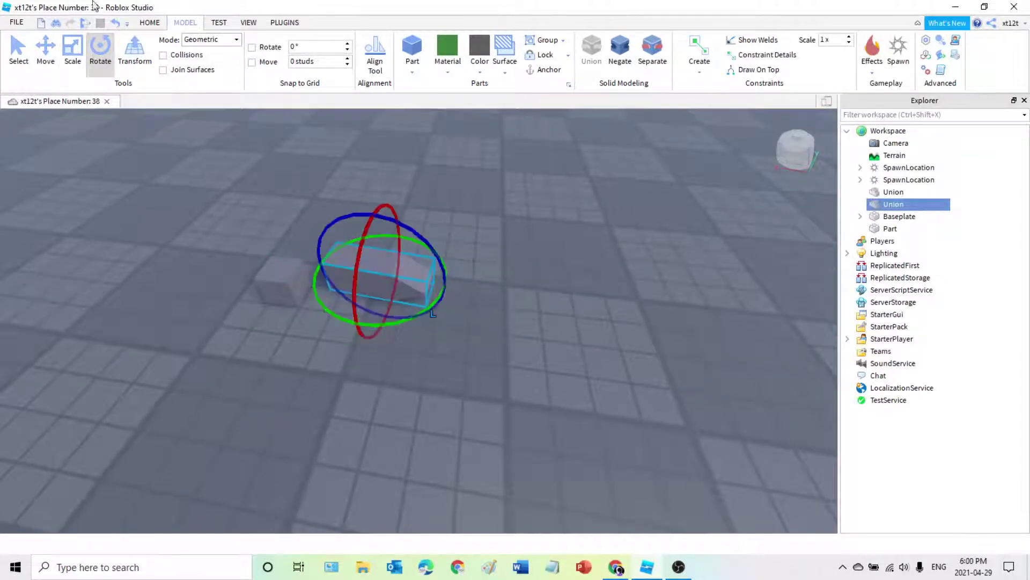
pyautogui.click(115, 25)
pyautogui.click(302, 385)
pyautogui.scroll(5, 301, 364)
pyautogui.moveTo(301, 364); pyautogui.dragTo(322, 372, button='right')
pyautogui.scroll(-5, 301, 363)
pyautogui.click(352, 340)
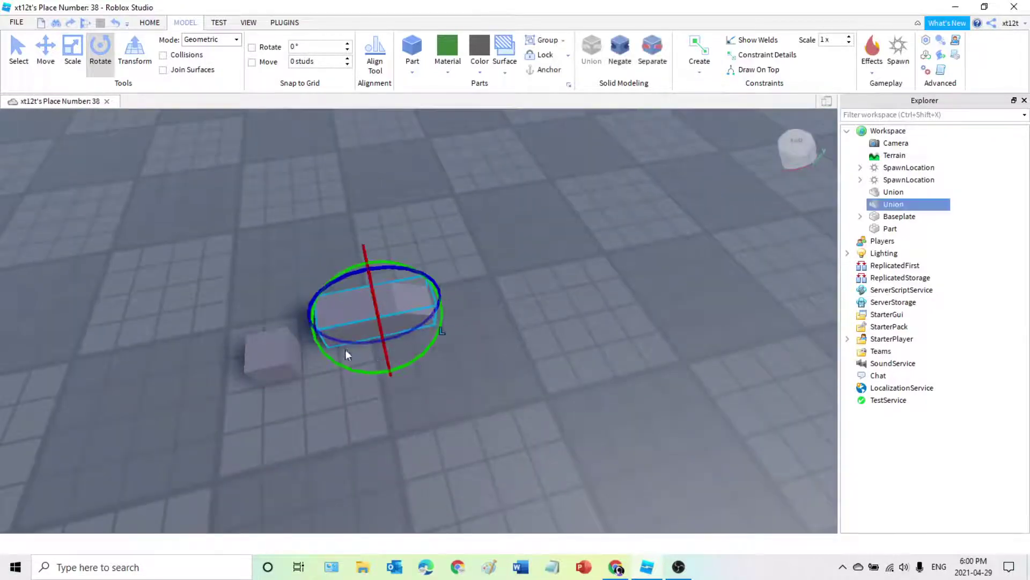
pyautogui.click(65, 53)
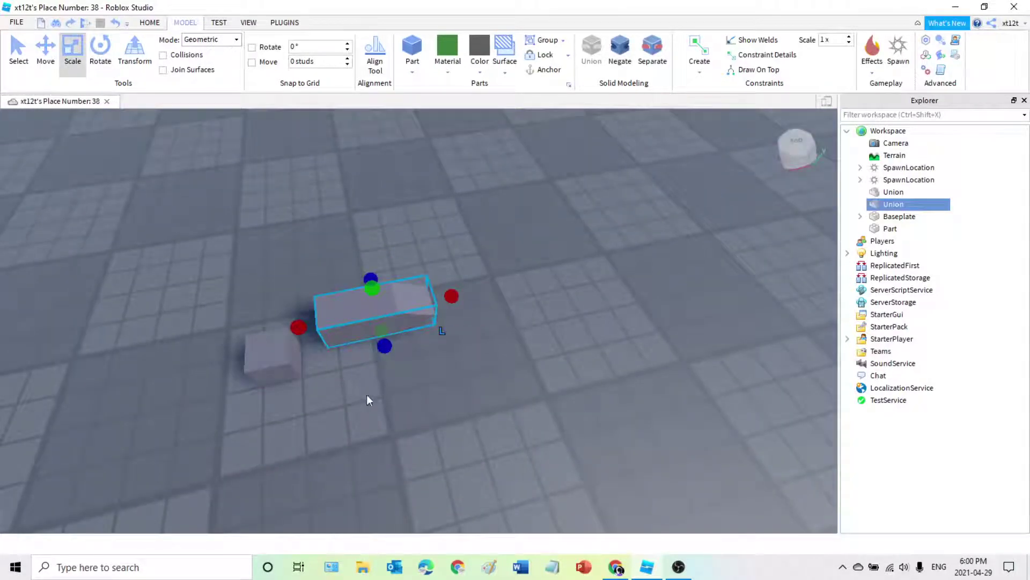
# - Move the pointed union in line with the cube so that its blunt end meets the cube
pyautogui.click(59, 49)
pyautogui.moveTo(392, 373); pyautogui.dragTo(402, 401)
pyautogui.moveTo(433, 370); pyautogui.dragTo(454, 369, button='right')
pyautogui.moveTo(473, 334); pyautogui.dragTo(503, 318)
# - Rotate the pointed union freely so that its tip tilts upward, away from the cube
pyautogui.click(554, 368)
pyautogui.scroll(-3, 554, 369)
pyautogui.moveTo(553, 368); pyautogui.dragTo(552, 364, button='right')
pyautogui.click(435, 303)
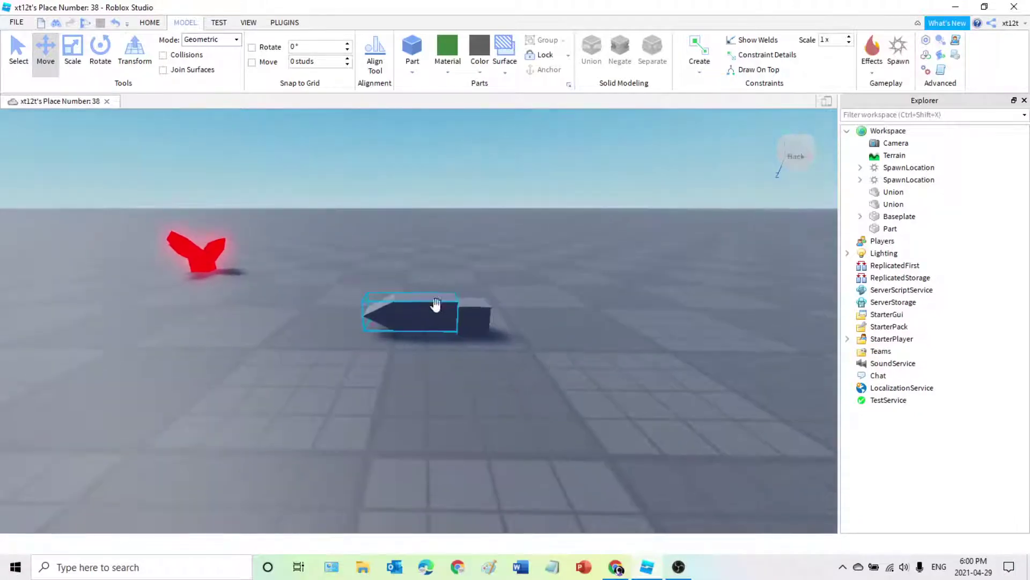
pyautogui.moveTo(442, 251); pyautogui.dragTo(445, 253)
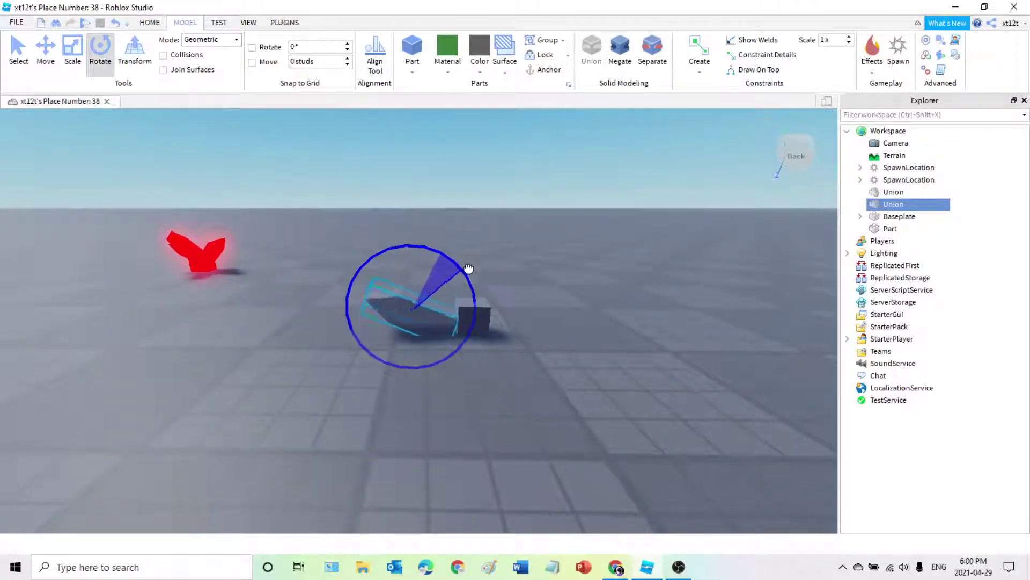
pyautogui.moveTo(483, 297); pyautogui.dragTo(479, 300)
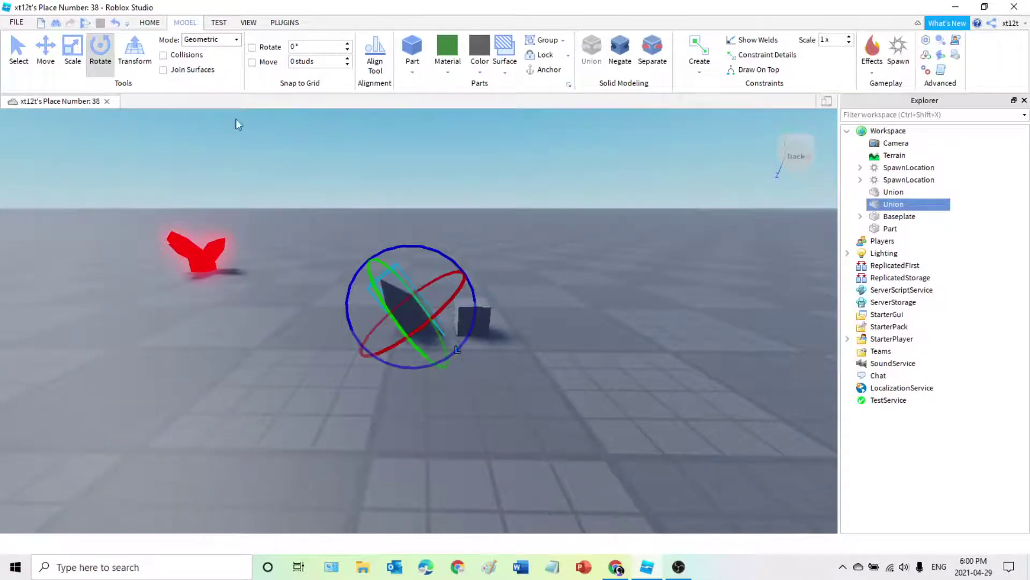
# - Move the tilted union down against the cube and align it with the cube's width
pyautogui.click(46, 53)
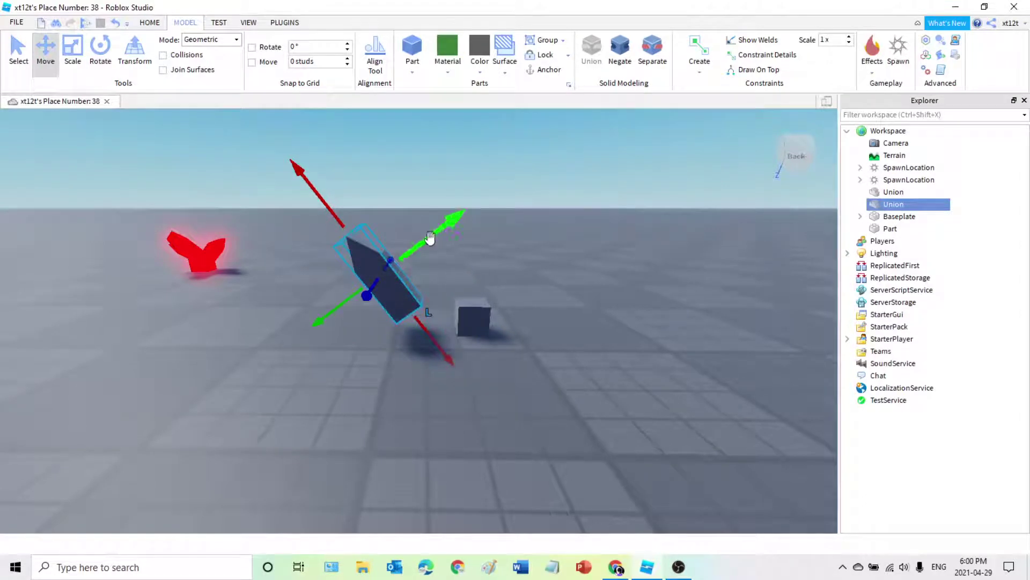
pyautogui.moveTo(430, 237); pyautogui.dragTo(490, 354)
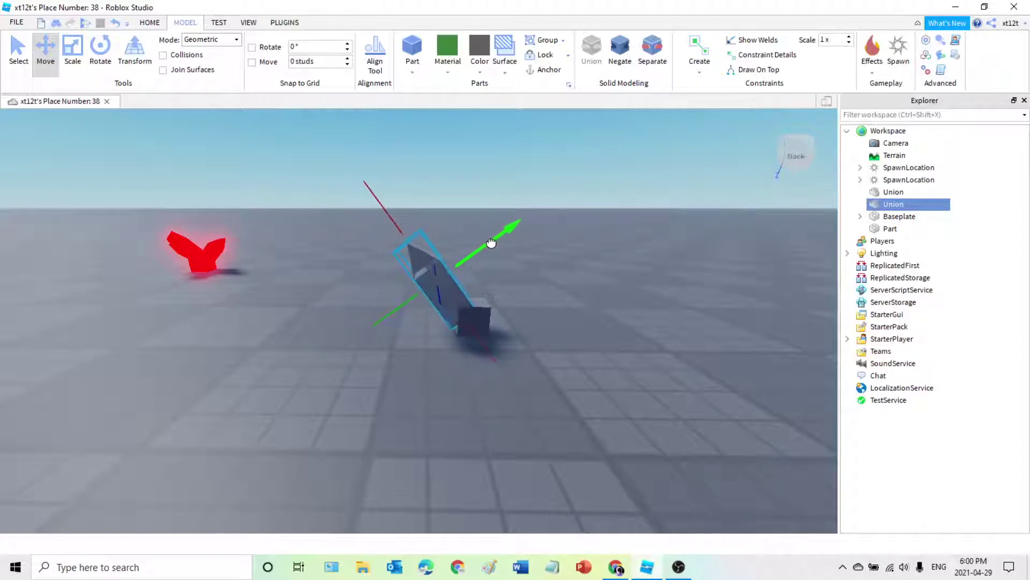
pyautogui.moveTo(491, 243); pyautogui.dragTo(494, 241)
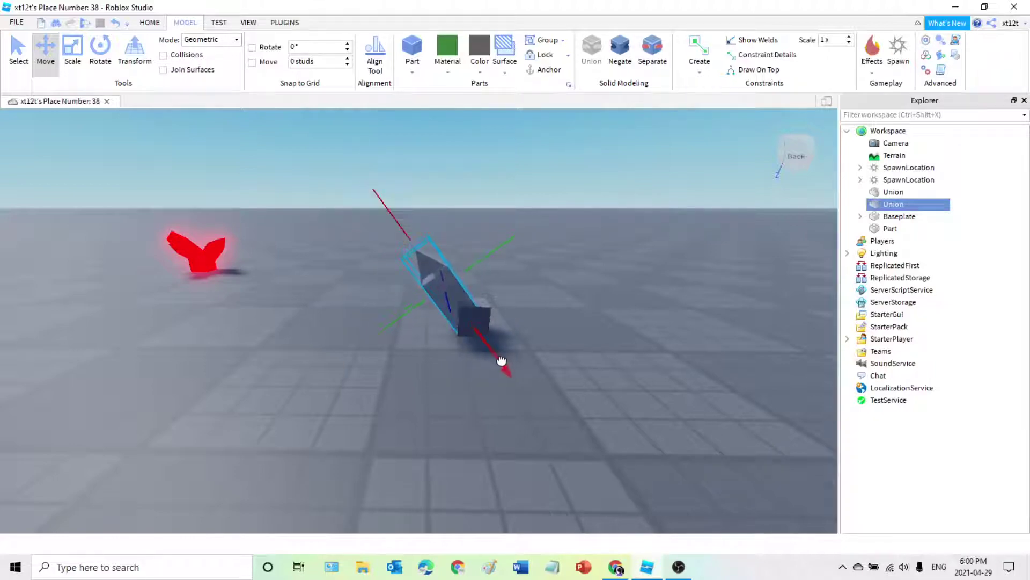
pyautogui.click(537, 330)
pyautogui.press('d')
pyautogui.moveTo(539, 326); pyautogui.dragTo(539, 326, button='right')
pyautogui.moveTo(549, 398); pyautogui.dragTo(549, 398, button='right')
pyautogui.press('a')
pyautogui.moveTo(553, 324); pyautogui.dragTo(553, 324, button='right')
pyautogui.click(539, 311)
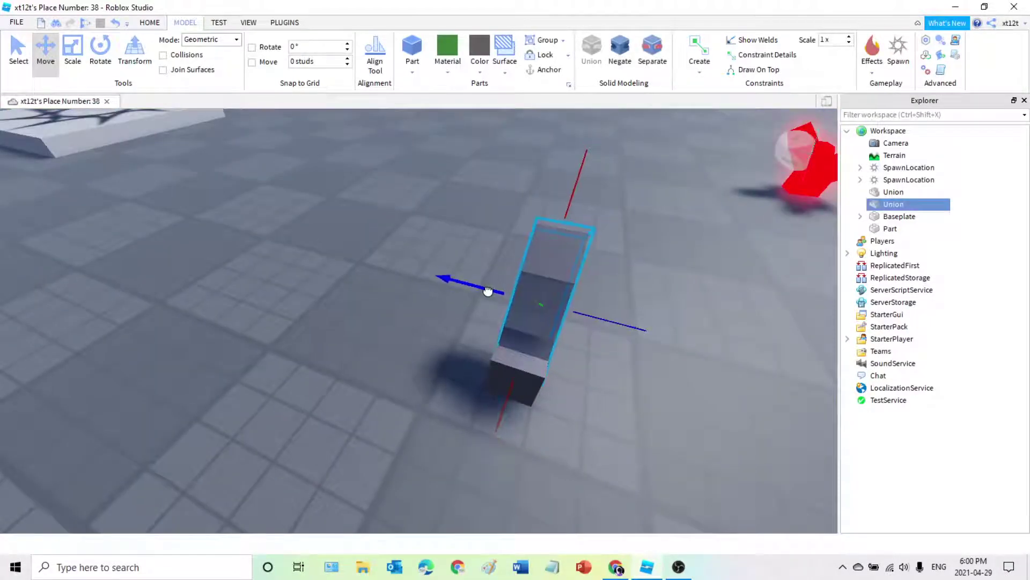
# - Duplicate the tilted union and place the copy on the opposite side of the cube
pyautogui.click(616, 405)
pyautogui.moveTo(608, 398); pyautogui.dragTo(600, 402, button='right')
pyautogui.press('w')
pyautogui.rightClick(435, 338)
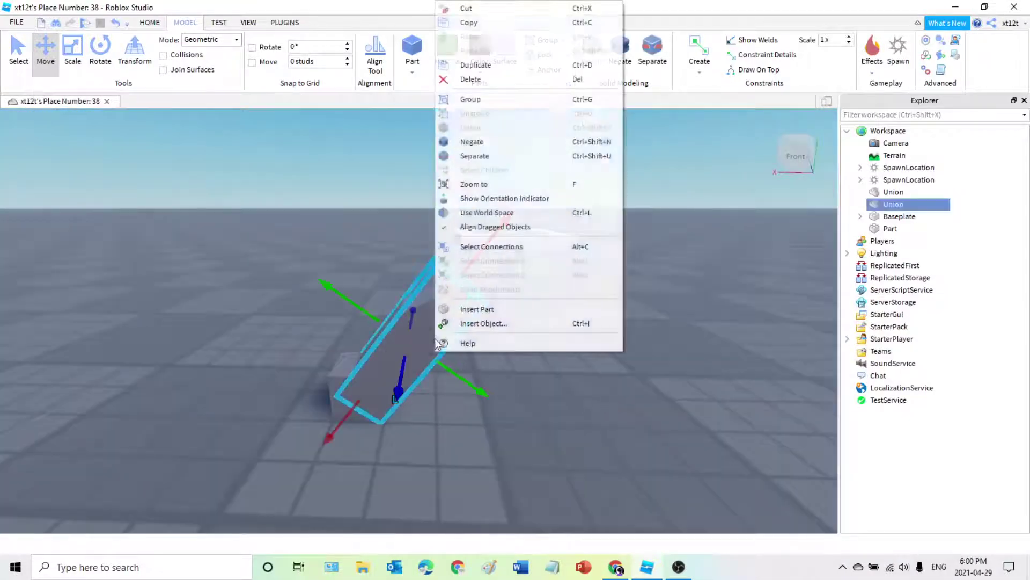
pyautogui.click(475, 65)
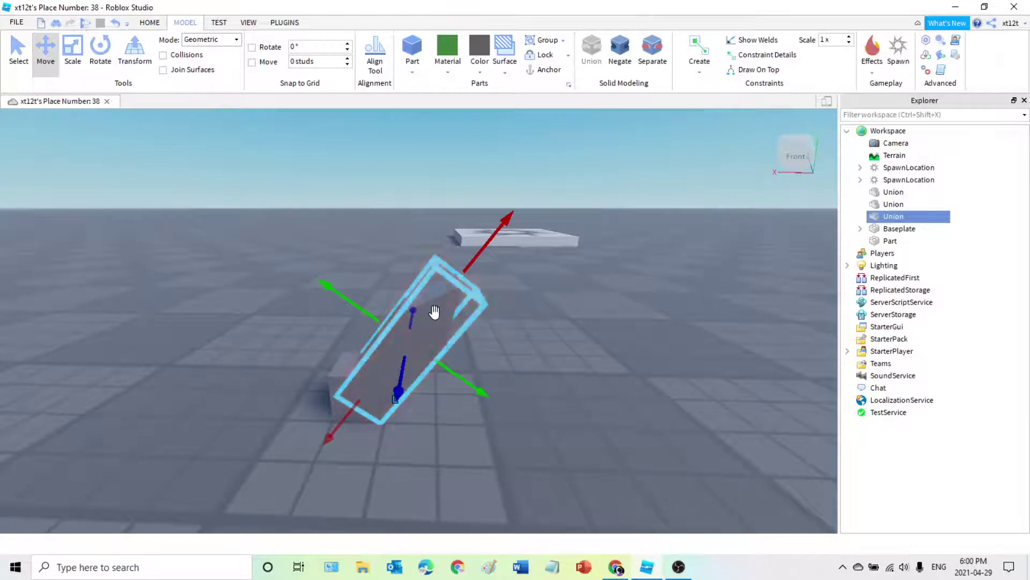
pyautogui.moveTo(435, 312); pyautogui.dragTo(293, 412)
pyautogui.press('a')
pyautogui.moveTo(293, 412); pyautogui.dragTo(326, 427, button='right')
pyautogui.press('d')
pyautogui.moveTo(304, 286); pyautogui.dragTo(175, 117, button='right')
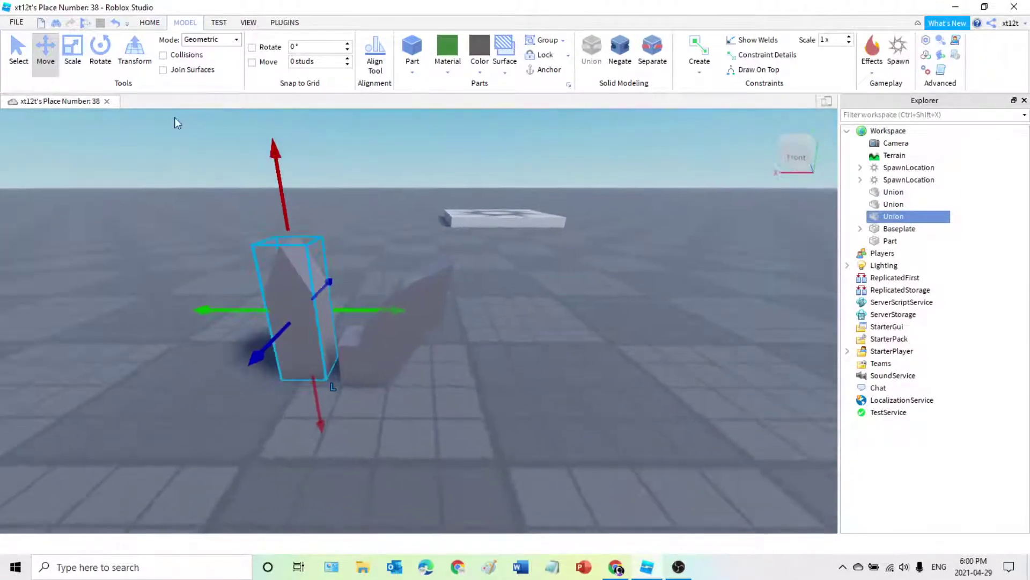
# - Rotate the copied union to tilt outward from the cube, mirroring the first arm
pyautogui.click(98, 53)
pyautogui.moveTo(253, 249); pyautogui.dragTo(191, 279)
pyautogui.click(382, 458)
pyautogui.press('a')
pyautogui.moveTo(382, 459); pyautogui.dragTo(382, 458, button='right')
pyautogui.press('d')
# - Turn the copied union until it lines up with the cube and the first arm as seen from above
pyautogui.click(379, 359)
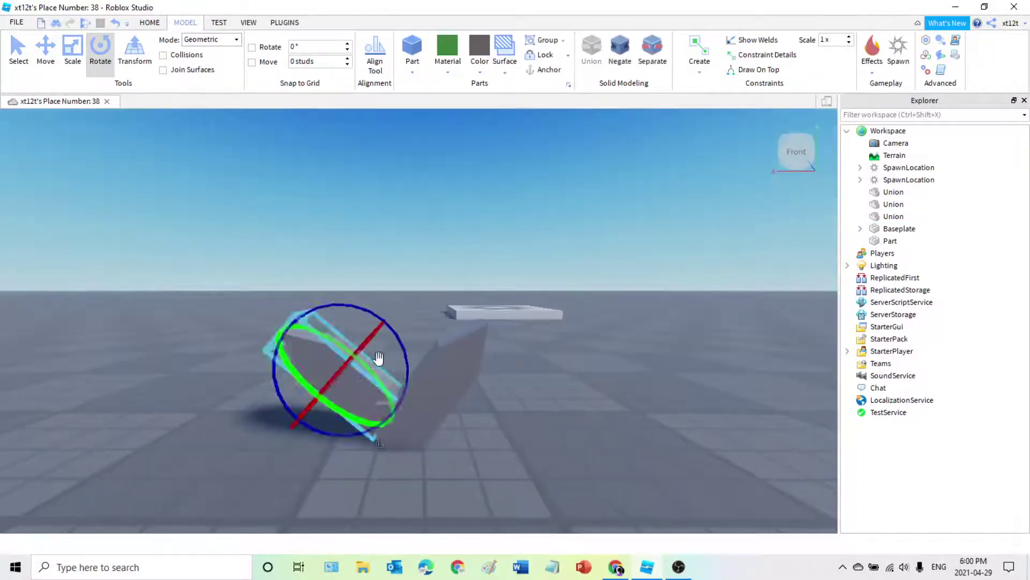
pyautogui.press('d')
pyautogui.moveTo(398, 355); pyautogui.dragTo(398, 355, button='right')
pyautogui.press('s')
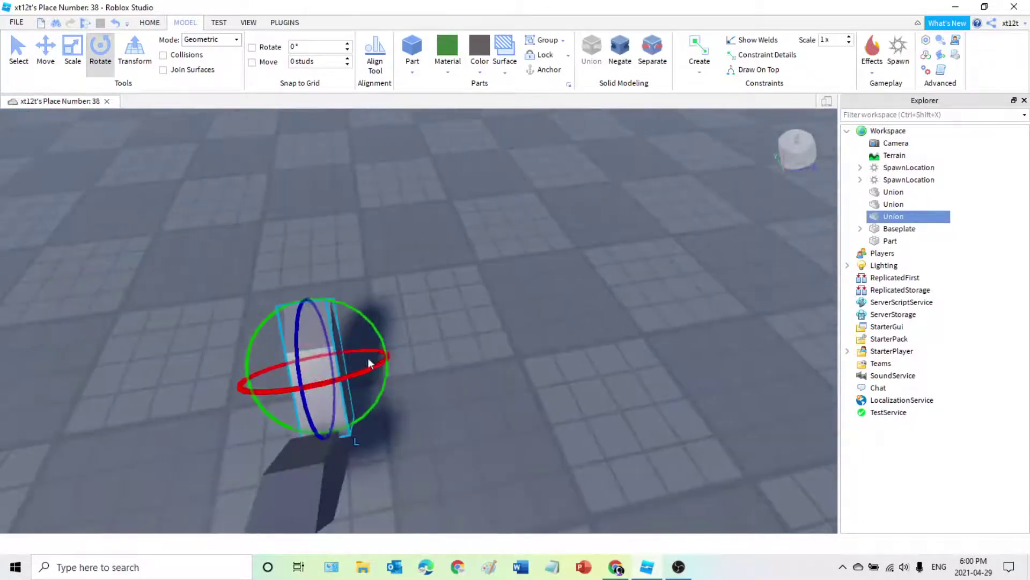
pyautogui.moveTo(350, 307); pyautogui.dragTo(358, 313)
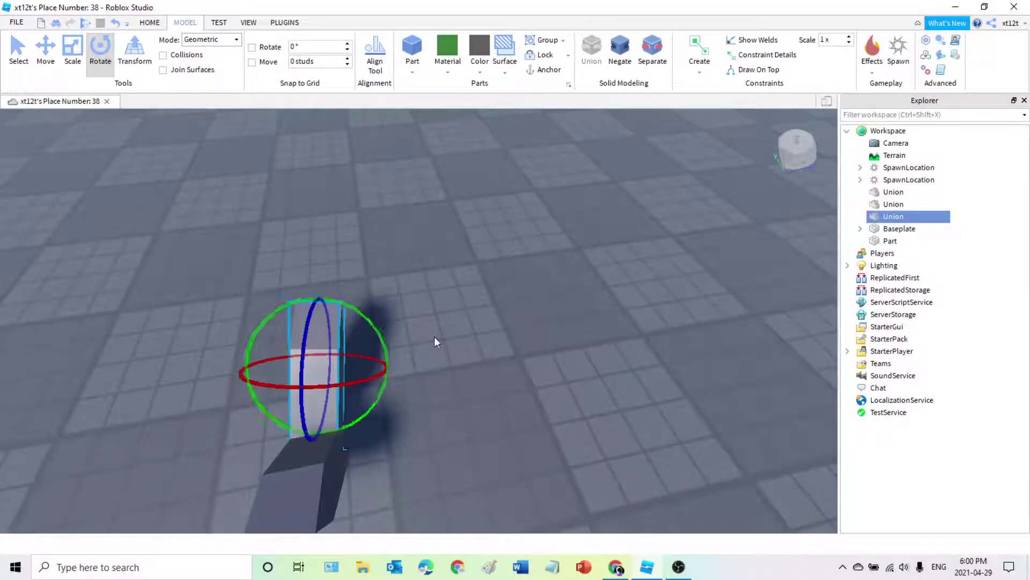
pyautogui.click(411, 342)
pyautogui.press('d')
pyautogui.moveTo(410, 342); pyautogui.dragTo(411, 342, button='right')
pyautogui.scroll(-5, 410, 343)
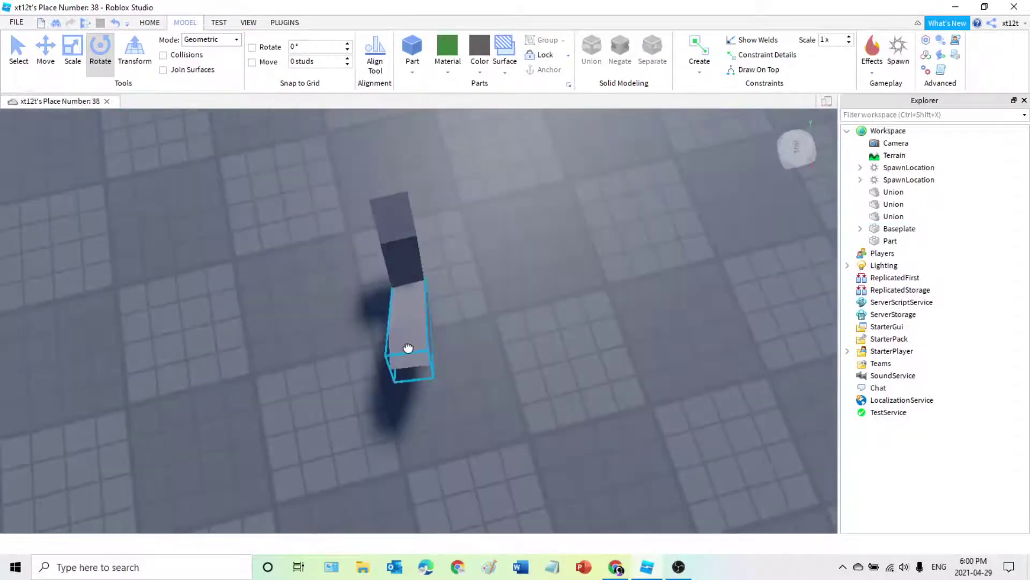
pyautogui.click(409, 345)
pyautogui.moveTo(475, 342); pyautogui.dragTo(464, 351)
pyautogui.click(512, 323)
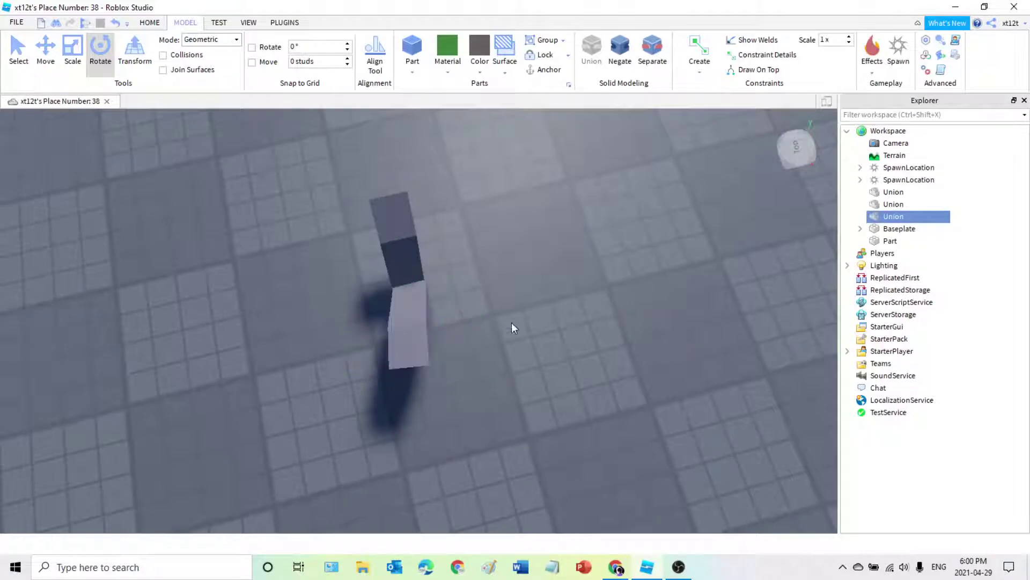
# - Move the copied union along its length so that its blunt end meets the cube opposite the first arm
pyautogui.click(54, 55)
pyautogui.moveTo(421, 344); pyautogui.dragTo(420, 344, button='right')
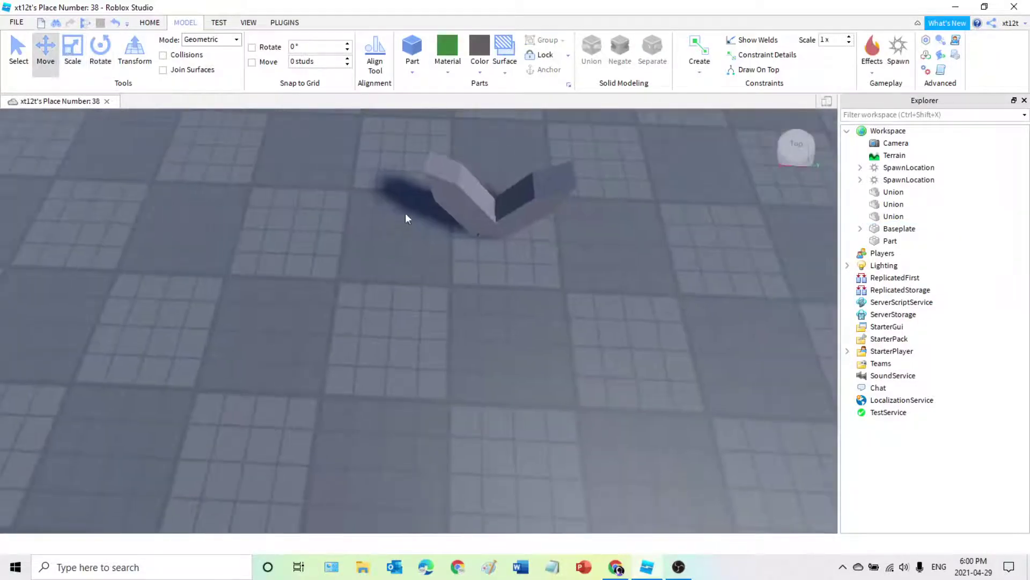
pyautogui.click(466, 219)
pyautogui.moveTo(488, 293); pyautogui.dragTo(487, 302, button='right')
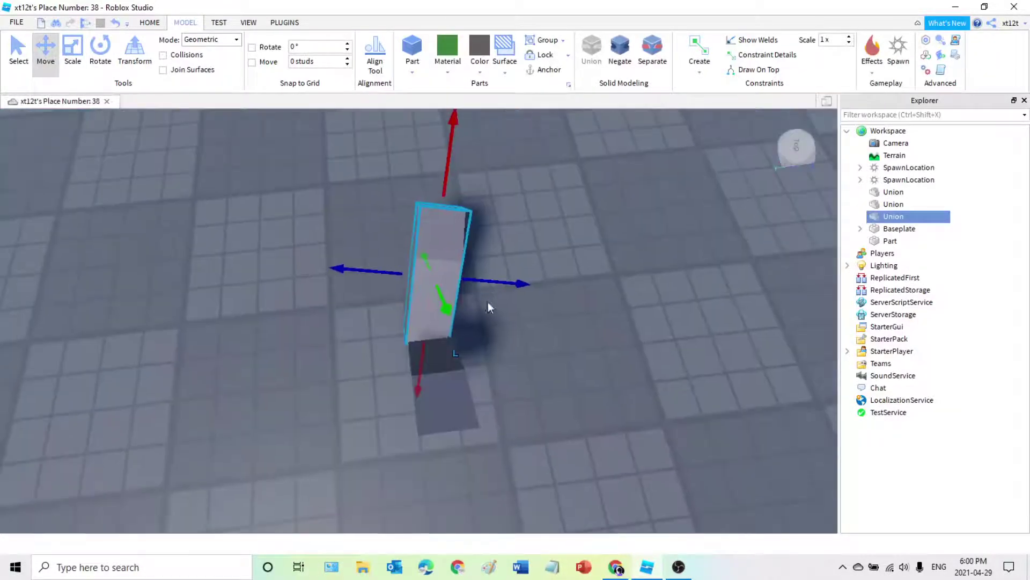
pyautogui.moveTo(424, 348); pyautogui.dragTo(428, 364)
pyautogui.click(438, 355)
pyautogui.click(412, 365)
pyautogui.moveTo(411, 364); pyautogui.dragTo(411, 364, button='right')
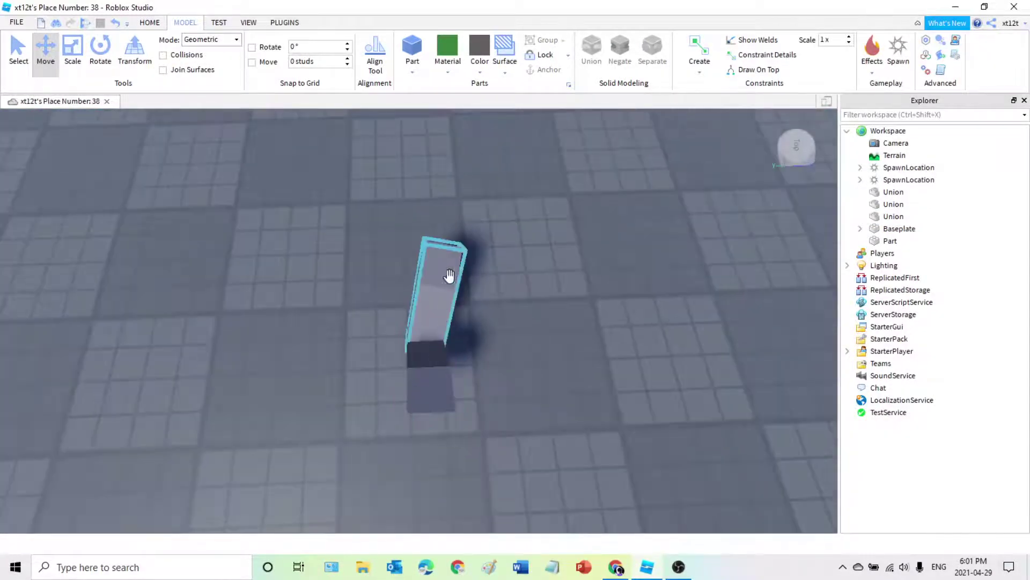
pyautogui.click(450, 276)
pyautogui.click(427, 381)
pyautogui.click(509, 396)
pyautogui.moveTo(509, 395)
pyautogui.mouseDown(button='right')
pyautogui.moveTo(454, 386)
pyautogui.moveTo(493, 390)
pyautogui.mouseUp(button='right')
pyautogui.click(396, 373)
pyautogui.click(409, 252)
pyautogui.click(493, 390)
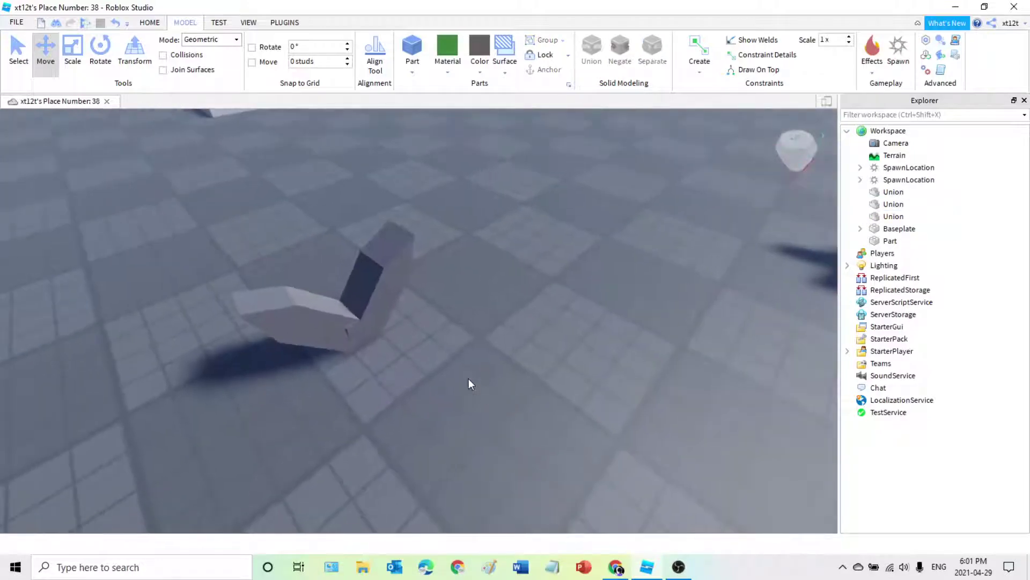
# - Duplicate the first tilted union again and place this copy beside a free side of the cube
pyautogui.click(351, 272)
pyautogui.rightClick(361, 267)
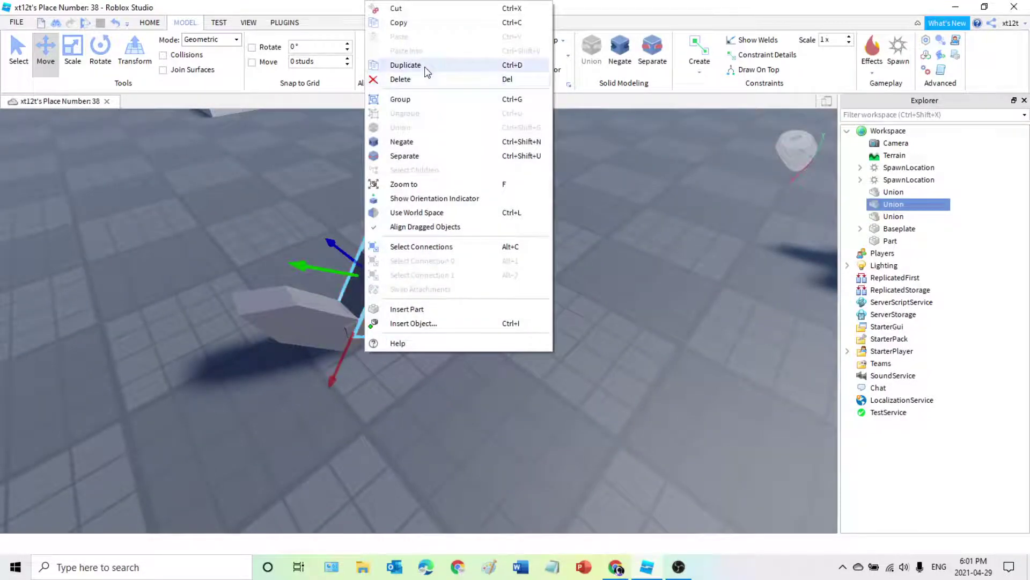
pyautogui.click(408, 64)
pyautogui.moveTo(401, 285); pyautogui.dragTo(437, 393)
pyautogui.moveTo(421, 253); pyautogui.dragTo(421, 253, button='right')
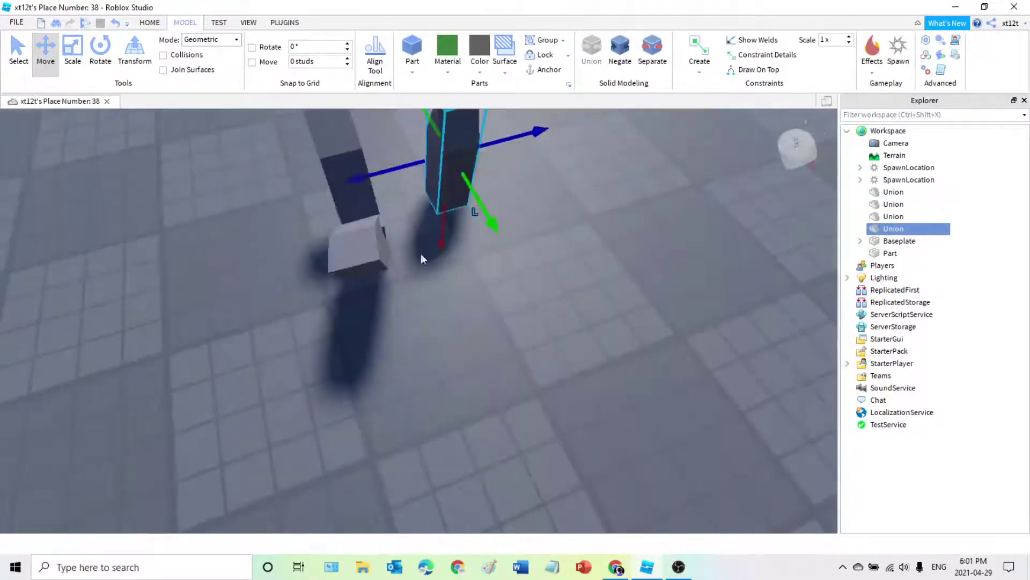
pyautogui.moveTo(388, 211); pyautogui.dragTo(465, 307, button='right')
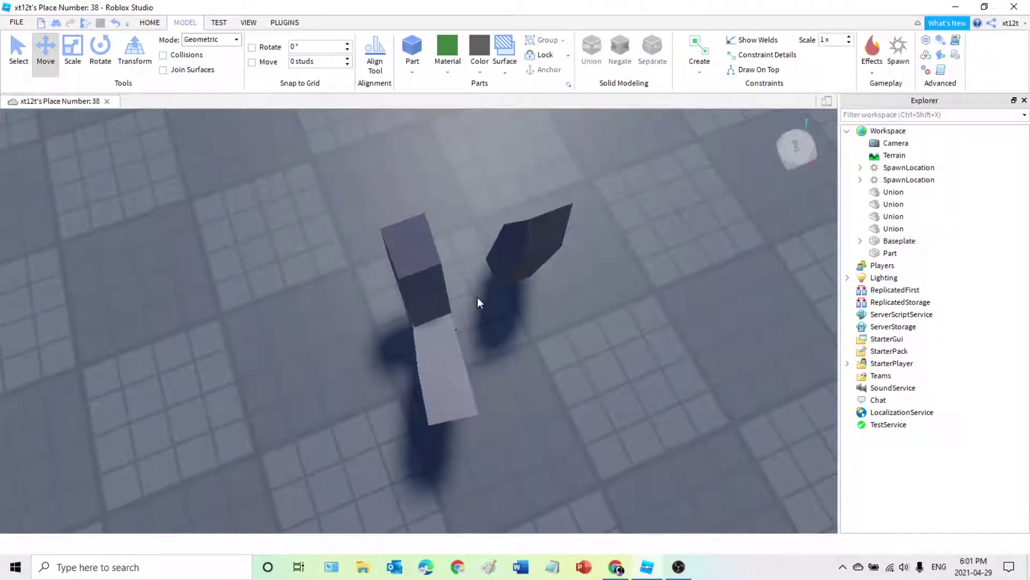
pyautogui.moveTo(525, 244); pyautogui.dragTo(488, 313)
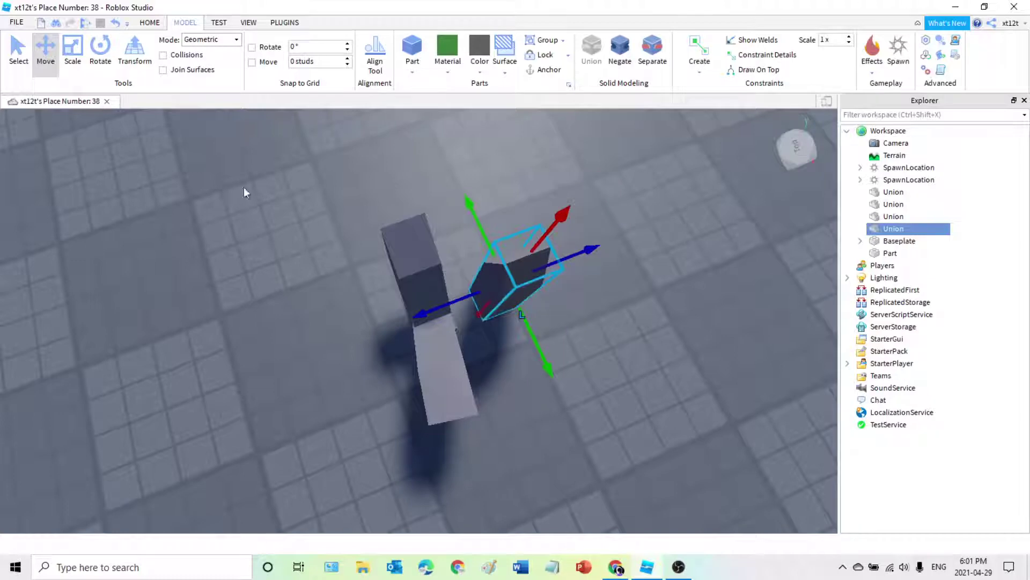
# - Rotate the third arm to point outward, perpendicular to the two arms already attached to the cube
pyautogui.click(99, 62)
pyautogui.moveTo(507, 251); pyautogui.dragTo(582, 304)
pyautogui.click(616, 359)
pyautogui.moveTo(616, 359); pyautogui.dragTo(614, 357, button='right')
pyautogui.scroll(-3, 440, 301)
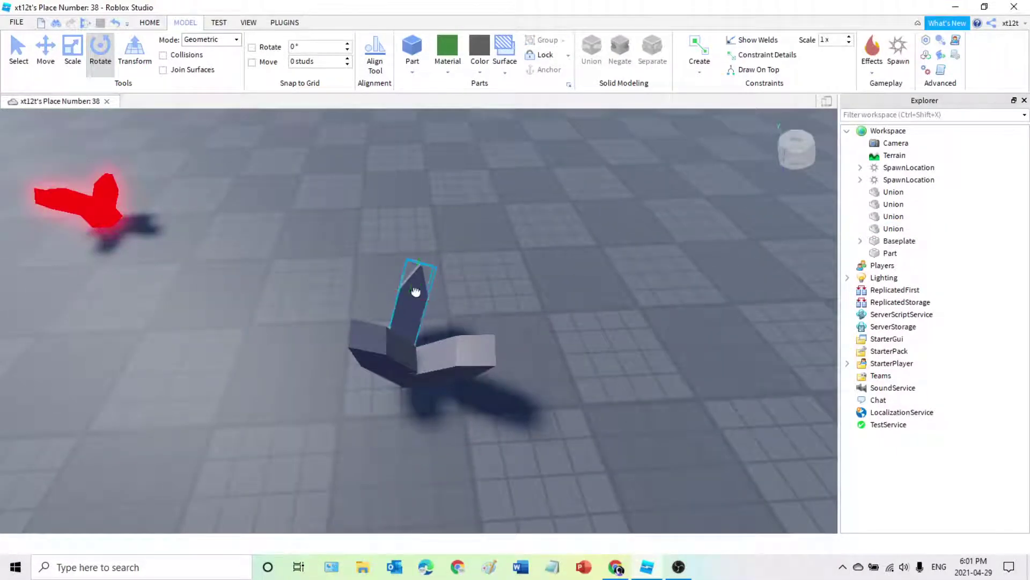
# - Move the third arm against the cube's free side so that its blunt end meets the cube
pyautogui.click(415, 292)
pyautogui.hotkey('ctrl', '2')
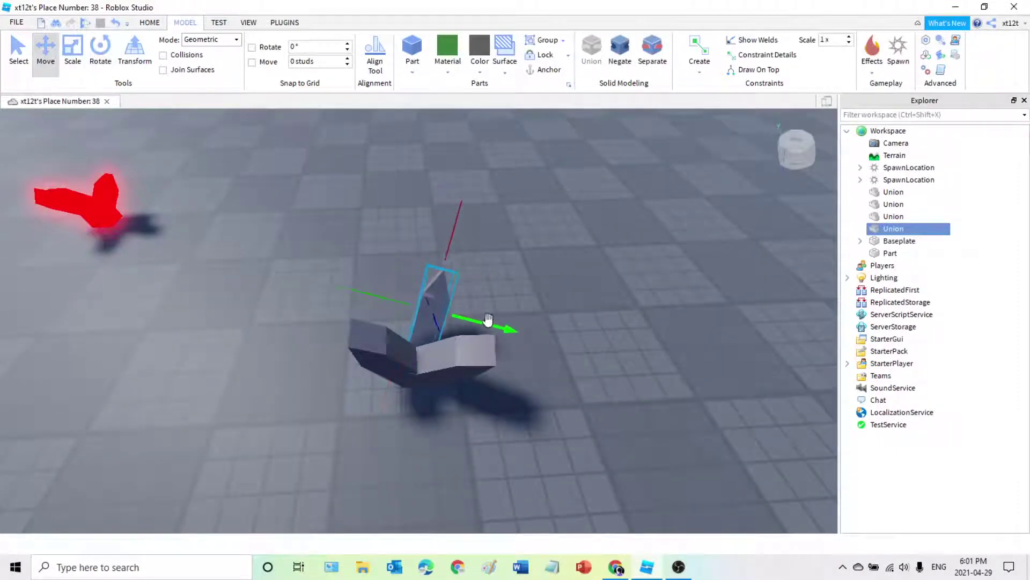
pyautogui.moveTo(440, 311)
pyautogui.mouseDown()
pyautogui.moveTo(449, 324)
pyautogui.moveTo(444, 315)
pyautogui.mouseUp()
pyautogui.moveTo(418, 366); pyautogui.dragTo(414, 382)
pyautogui.click(536, 363)
pyautogui.moveTo(536, 363); pyautogui.dragTo(538, 368, button='right')
pyautogui.click(428, 327)
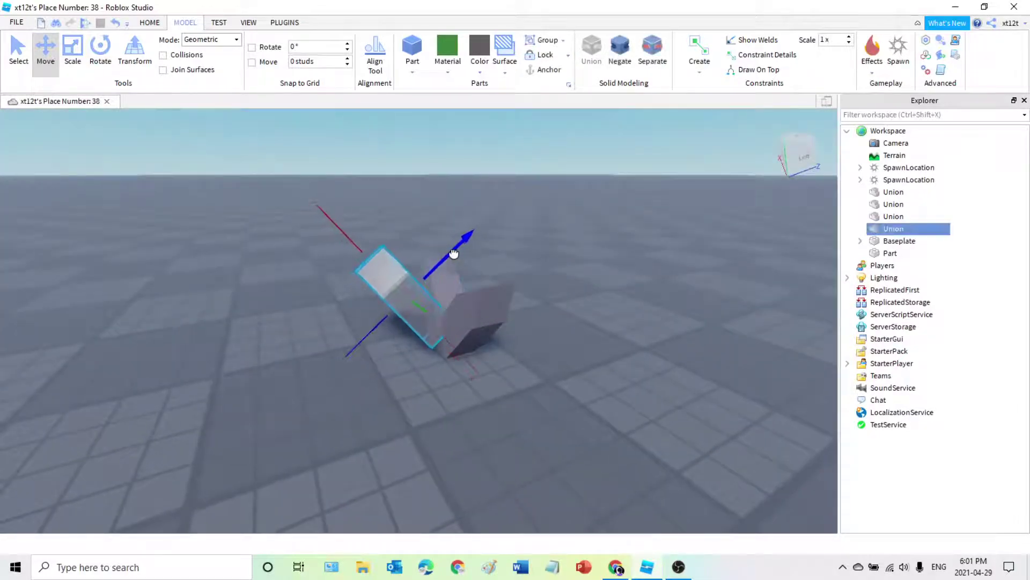
pyautogui.moveTo(453, 253); pyautogui.dragTo(461, 246)
pyautogui.moveTo(482, 369); pyautogui.dragTo(487, 371)
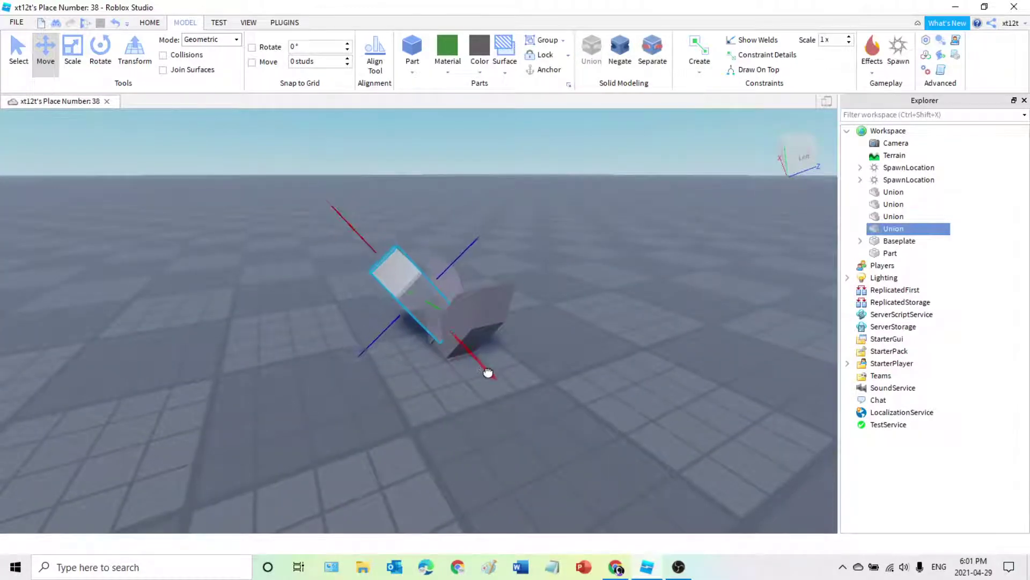
# - Rotate the third arm slightly around two of its axes to straighten it against the cube
pyautogui.click(533, 356)
pyautogui.moveTo(533, 356); pyautogui.dragTo(533, 356, button='right')
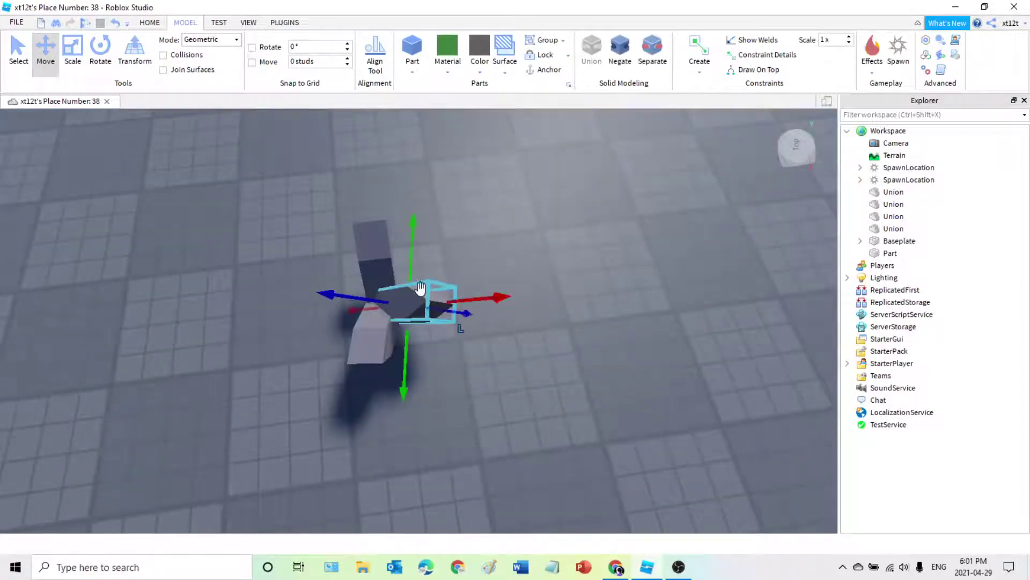
pyautogui.click(100, 51)
pyautogui.moveTo(387, 294); pyautogui.dragTo(389, 297)
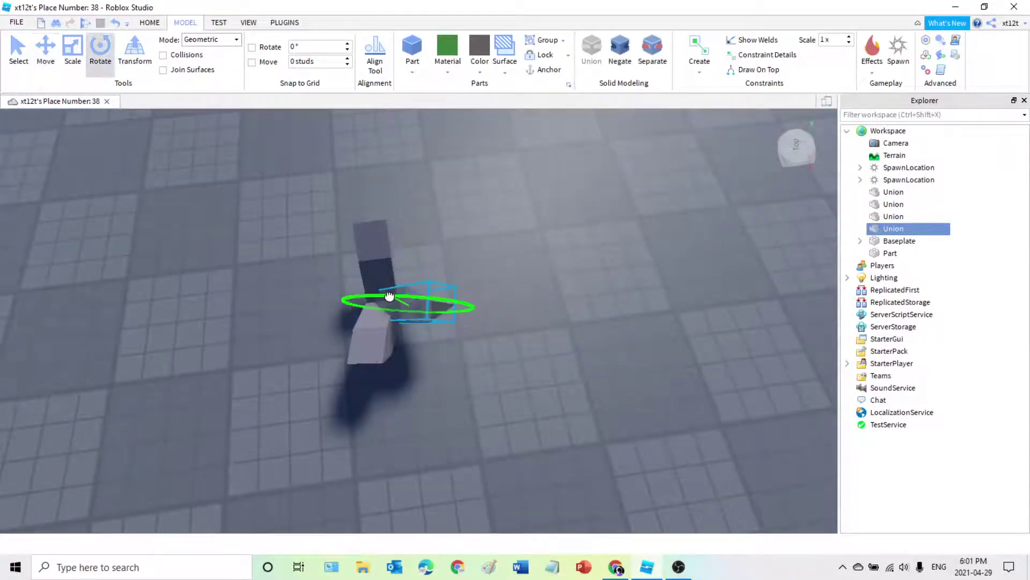
pyautogui.moveTo(451, 332); pyautogui.dragTo(452, 333)
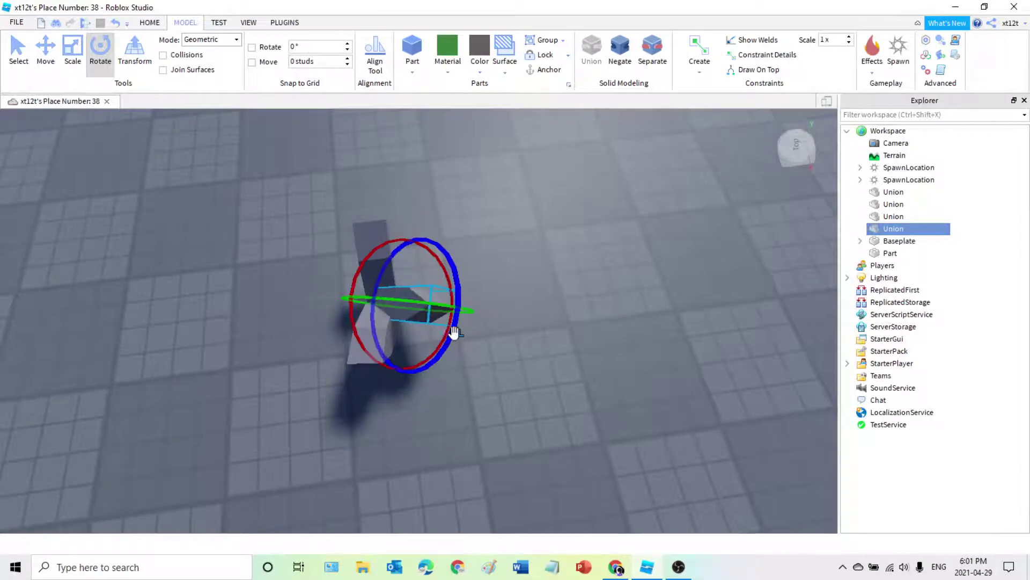
pyautogui.click(491, 336)
pyautogui.moveTo(491, 336)
pyautogui.mouseDown(button='right')
pyautogui.moveTo(469, 341)
pyautogui.moveTo(476, 335)
pyautogui.mouseUp(button='right')
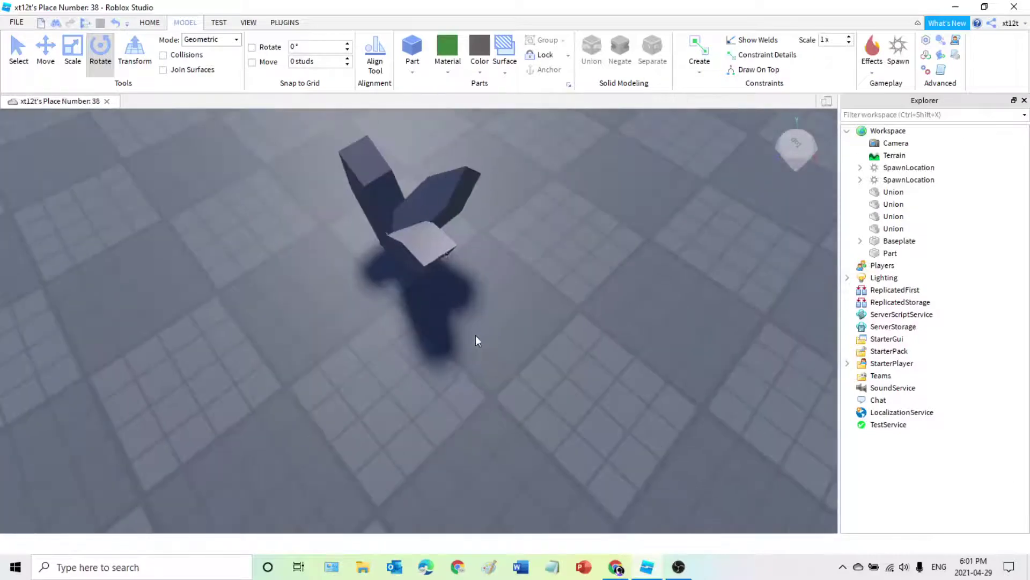
# - Duplicate a tilted arm, place the copy on open baseplate beside the shape and turn its blunt end toward the cube
pyautogui.click(412, 245)
pyautogui.rightClick(413, 245)
pyautogui.click(485, 66)
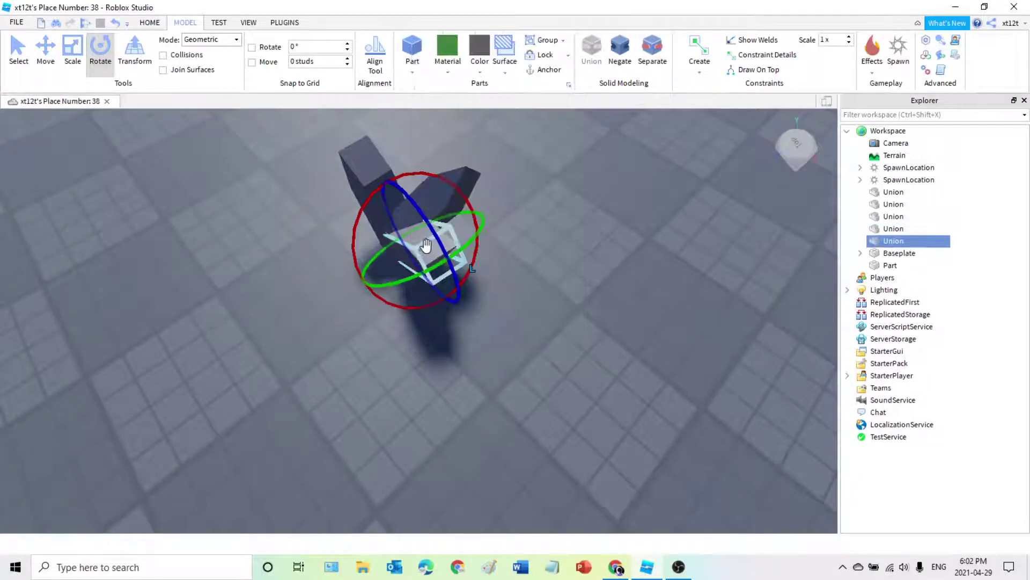
pyautogui.moveTo(426, 245); pyautogui.dragTo(318, 395)
pyautogui.moveTo(297, 291); pyautogui.dragTo(340, 288)
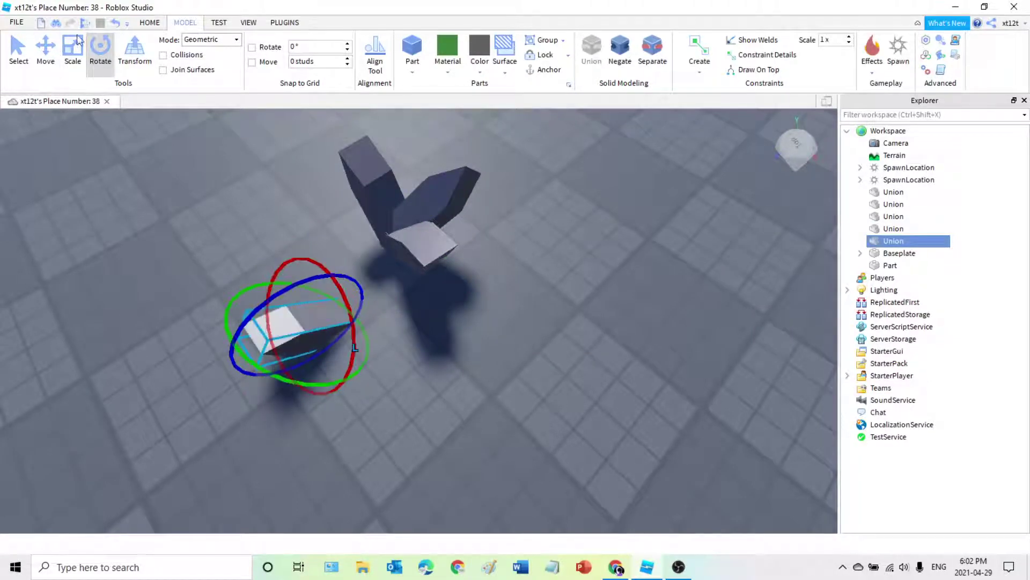
# - Rotate the fourth arm to line it up with the cube's last free side, pointing outward
pyautogui.moveTo(297, 322); pyautogui.dragTo(304, 316, button='right')
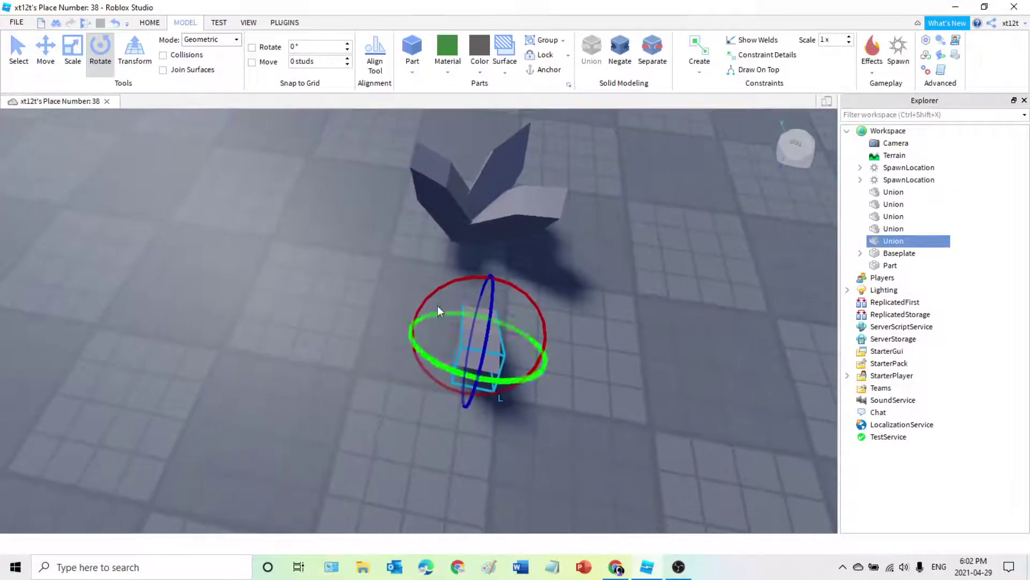
pyautogui.moveTo(443, 290); pyautogui.dragTo(510, 315)
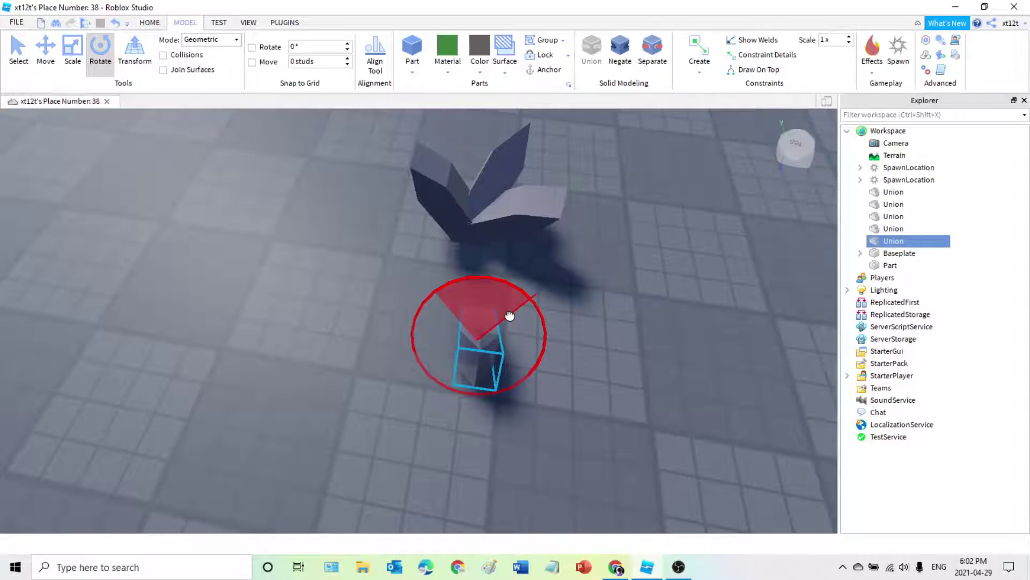
pyautogui.moveTo(510, 316); pyautogui.dragTo(505, 336)
pyautogui.moveTo(499, 374); pyautogui.dragTo(490, 374)
# - Move the fourth arm across to the cube's remaining free side, opposite the third arm
pyautogui.hotkey('ctrl', '2')
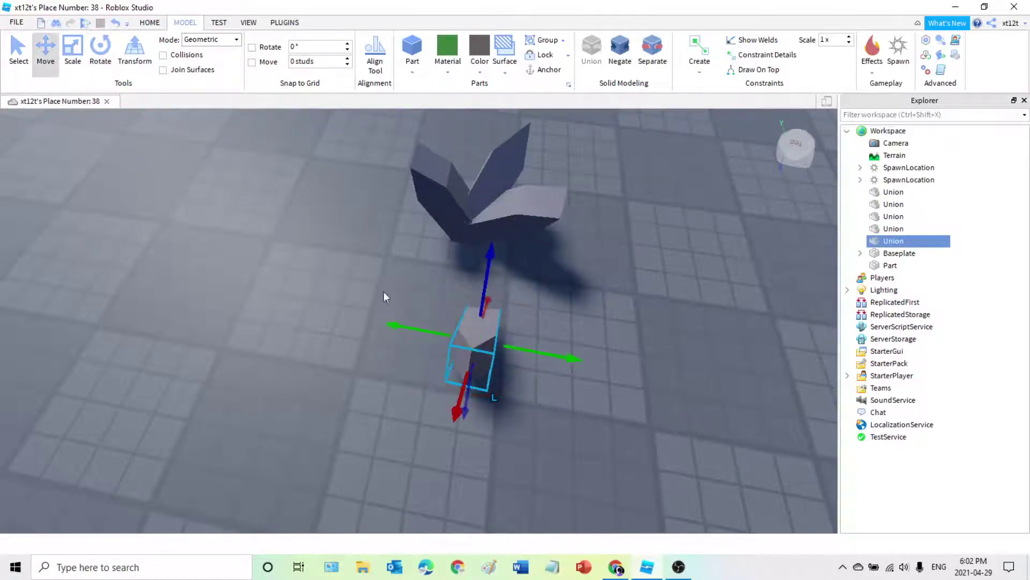
pyautogui.moveTo(383, 293); pyautogui.dragTo(506, 345, button='right')
pyautogui.moveTo(540, 318); pyautogui.dragTo(594, 250)
pyautogui.moveTo(593, 250); pyautogui.dragTo(594, 253, button='right')
pyautogui.moveTo(458, 330); pyautogui.dragTo(459, 335)
pyautogui.moveTo(459, 335); pyautogui.dragTo(446, 305, button='right')
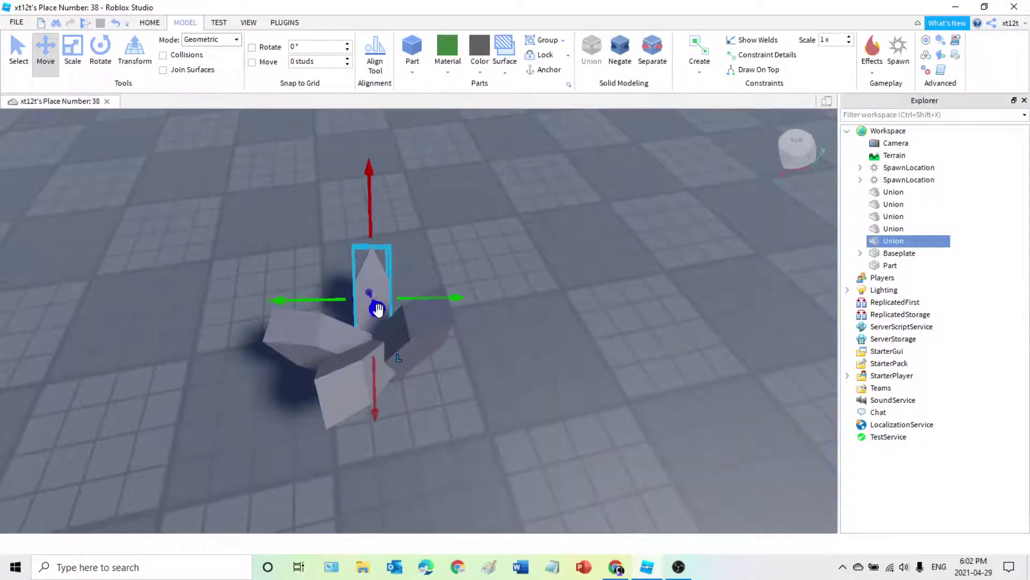
pyautogui.moveTo(375, 305); pyautogui.dragTo(275, 326, button='right')
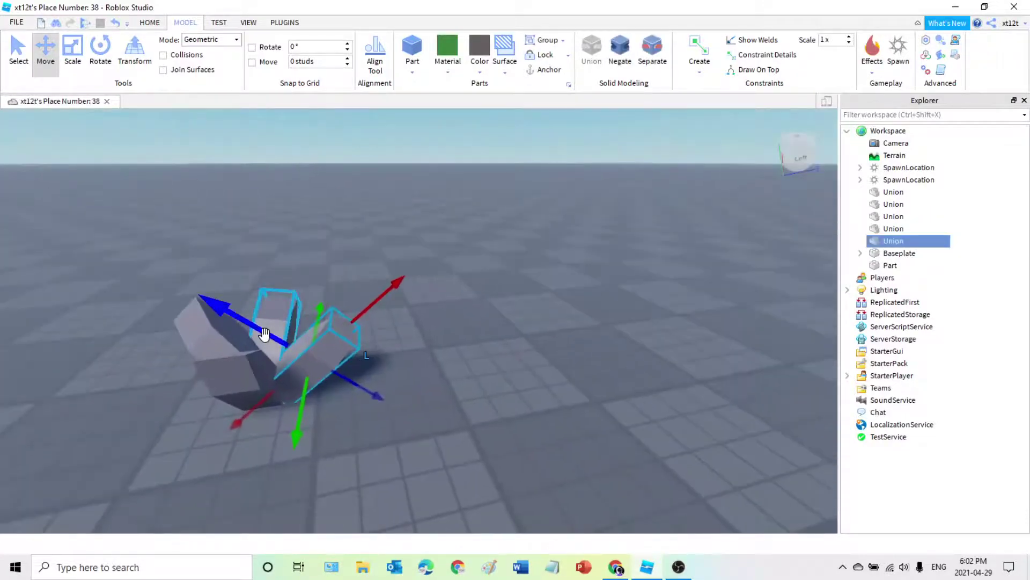
# - Shift the fourth arm along its tilted axes to bring its blunt end closer to the cube
pyautogui.moveTo(264, 334); pyautogui.dragTo(251, 325)
pyautogui.moveTo(365, 304); pyautogui.dragTo(380, 291)
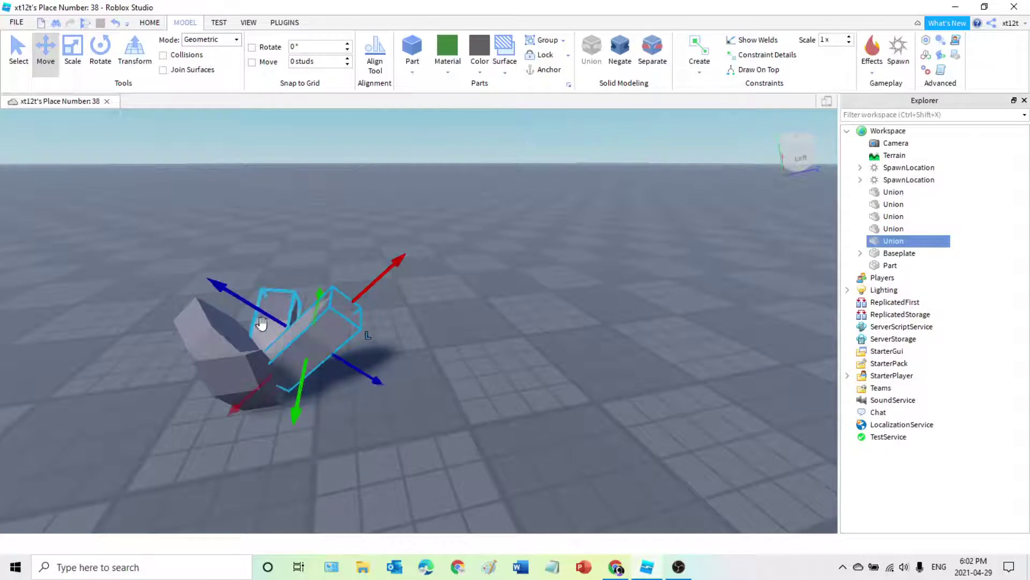
pyautogui.moveTo(263, 317); pyautogui.dragTo(264, 316)
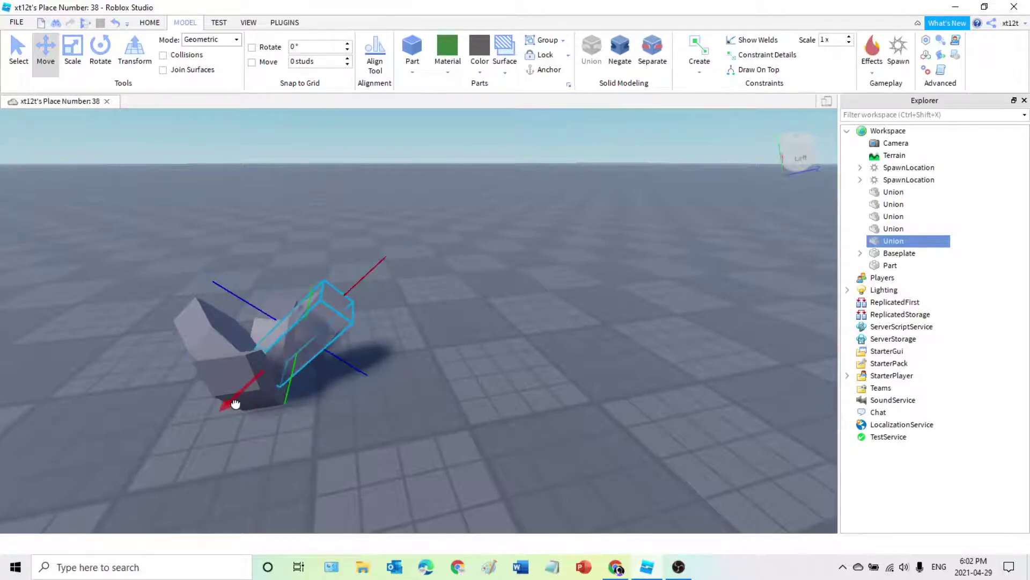
pyautogui.moveTo(229, 410); pyautogui.dragTo(231, 409)
# - Nudge the selected arm downward and inward along its length to close its gap at the cube
pyautogui.press('f')
pyautogui.click(338, 434)
pyautogui.scroll(-4, 337, 434)
pyautogui.moveTo(338, 434); pyautogui.dragTo(338, 434, button='right')
pyautogui.moveTo(394, 352); pyautogui.dragTo(468, 365, button='right')
pyautogui.scroll(2, 393, 352)
pyautogui.click(454, 294)
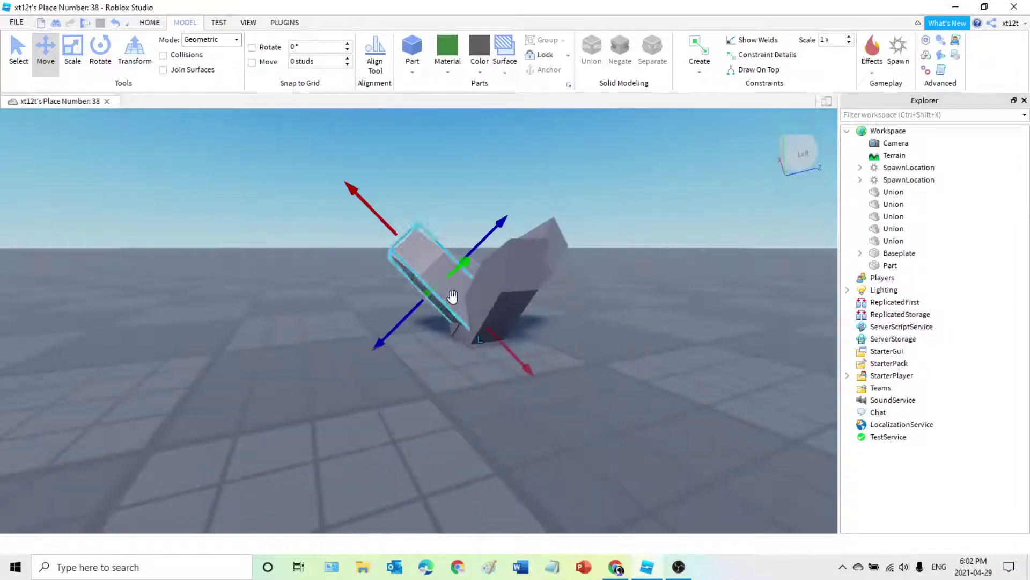
pyautogui.moveTo(405, 321); pyautogui.dragTo(399, 328)
pyautogui.moveTo(516, 359); pyautogui.dragTo(510, 376)
# - Fine-tune the fourth arm's position inward and sideways so that it aligns with the other arms around the cube
pyautogui.moveTo(506, 389); pyautogui.dragTo(487, 283, button='right')
pyautogui.click(505, 389)
pyautogui.moveTo(349, 190); pyautogui.dragTo(614, 400)
pyautogui.click(455, 284)
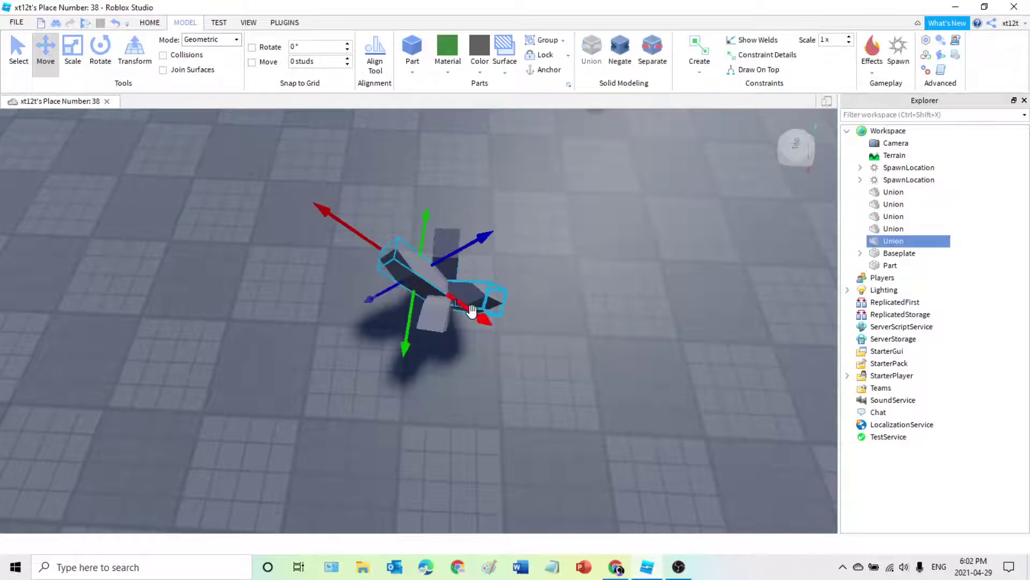
pyautogui.moveTo(472, 310); pyautogui.dragTo(478, 318)
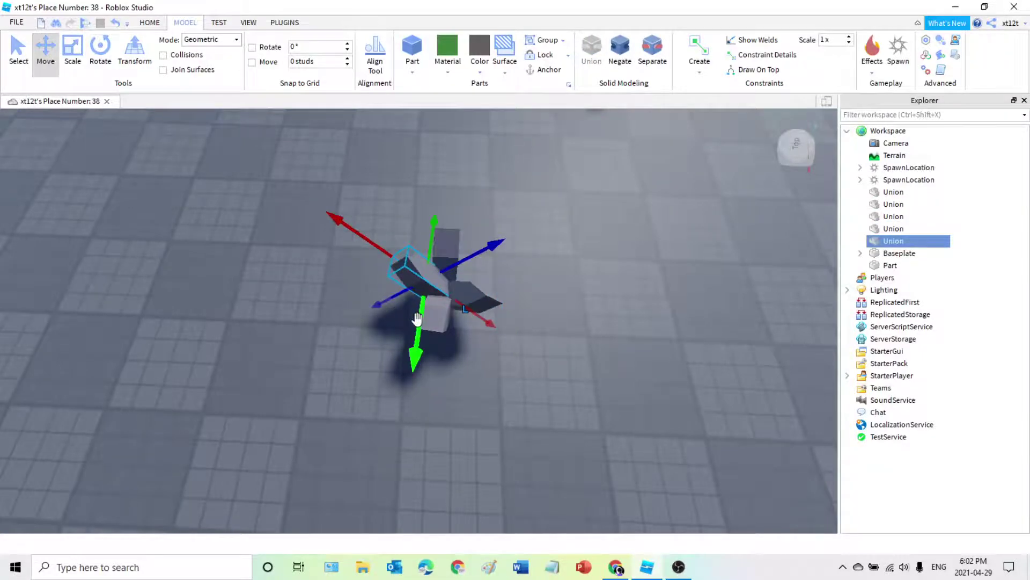
pyautogui.moveTo(414, 320); pyautogui.dragTo(437, 262, button='right')
pyautogui.moveTo(425, 256); pyautogui.dragTo(423, 258)
pyautogui.click(451, 332)
pyautogui.moveTo(451, 333); pyautogui.dragTo(453, 341, button='right')
# - Select the four arms together with the small cube and combine them into one part with Union
pyautogui.moveTo(322, 217); pyautogui.dragTo(616, 494)
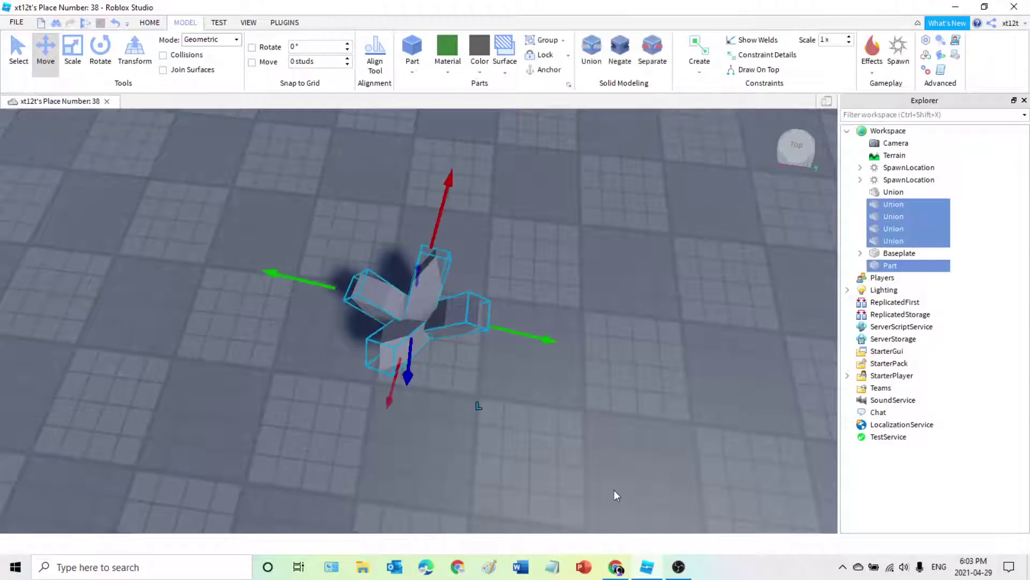
pyautogui.click(294, 182)
pyautogui.moveTo(340, 169); pyautogui.dragTo(719, 468)
pyautogui.click(886, 204)
pyautogui.click(886, 216)
pyautogui.click(886, 228)
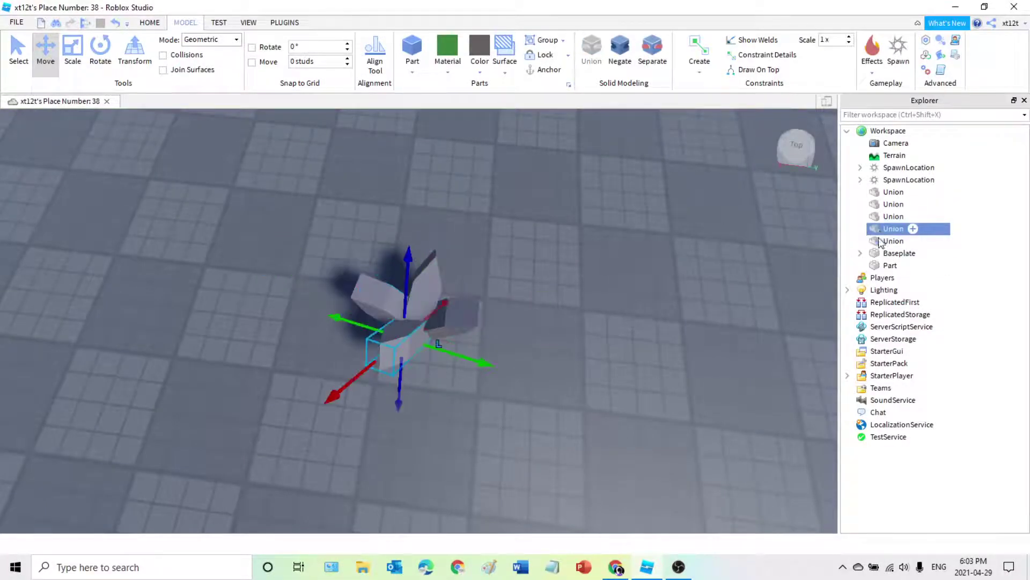
pyautogui.click(885, 240)
pyautogui.click(886, 265)
pyautogui.moveTo(271, 216); pyautogui.dragTo(713, 459)
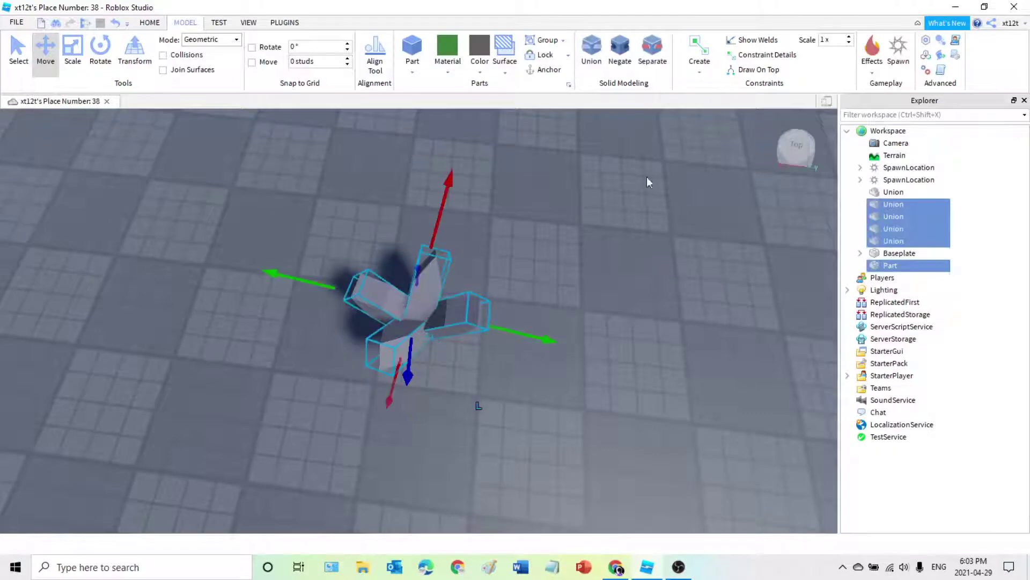
pyautogui.hotkey('ctrl', 'u')
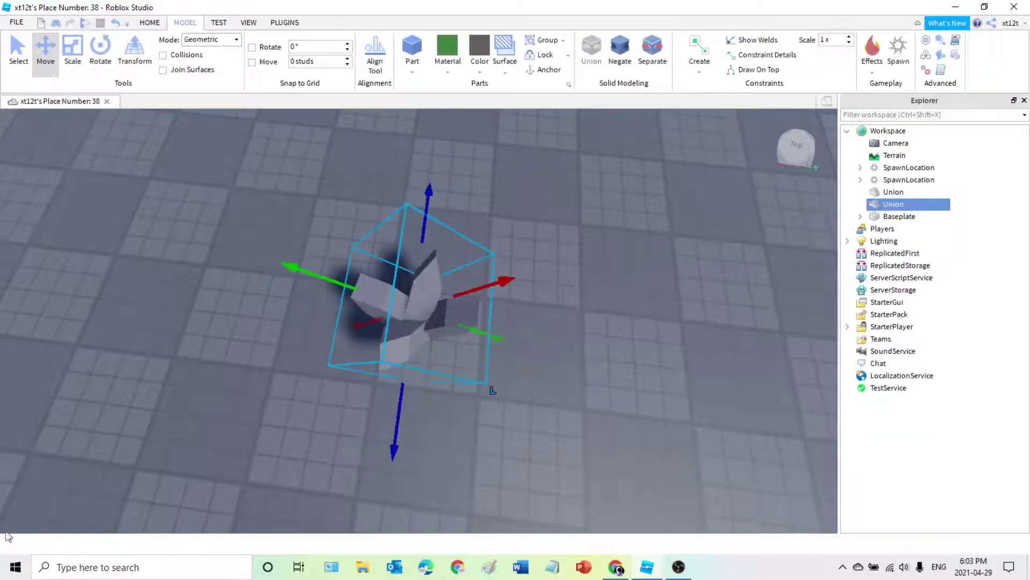
# - Reposition the combined union on the baseplate
pyautogui.click(630, 381)
pyautogui.moveTo(629, 382); pyautogui.dragTo(630, 382, button='right')
pyautogui.moveTo(458, 313); pyautogui.dragTo(516, 275)
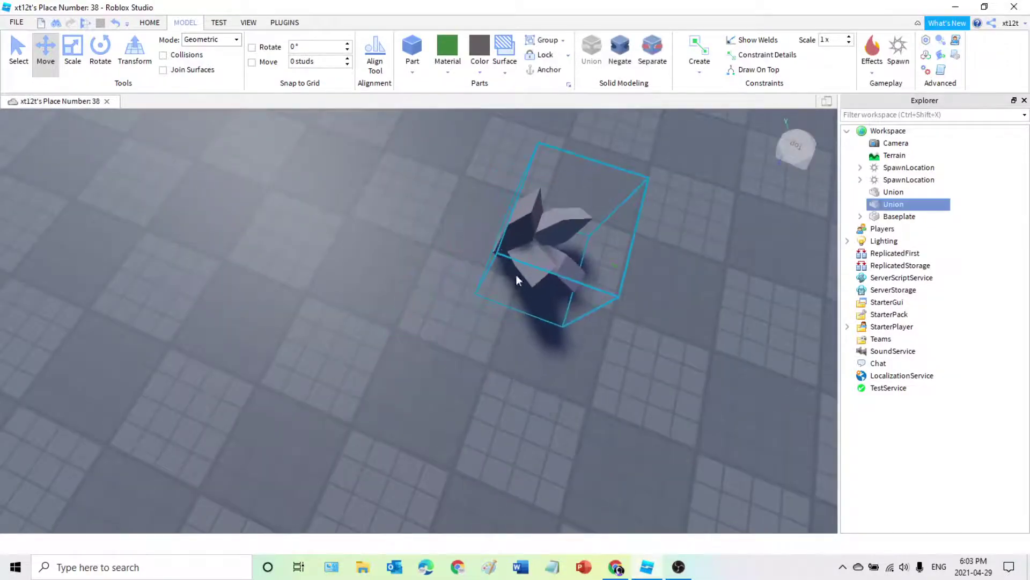
pyautogui.click(516, 259)
pyautogui.moveTo(591, 237); pyautogui.dragTo(591, 236, button='right')
pyautogui.press('w')
pyautogui.moveTo(506, 303); pyautogui.dragTo(505, 302, button='right')
pyautogui.scroll(-4, 506, 303)
pyautogui.moveTo(481, 336); pyautogui.dragTo(453, 319)
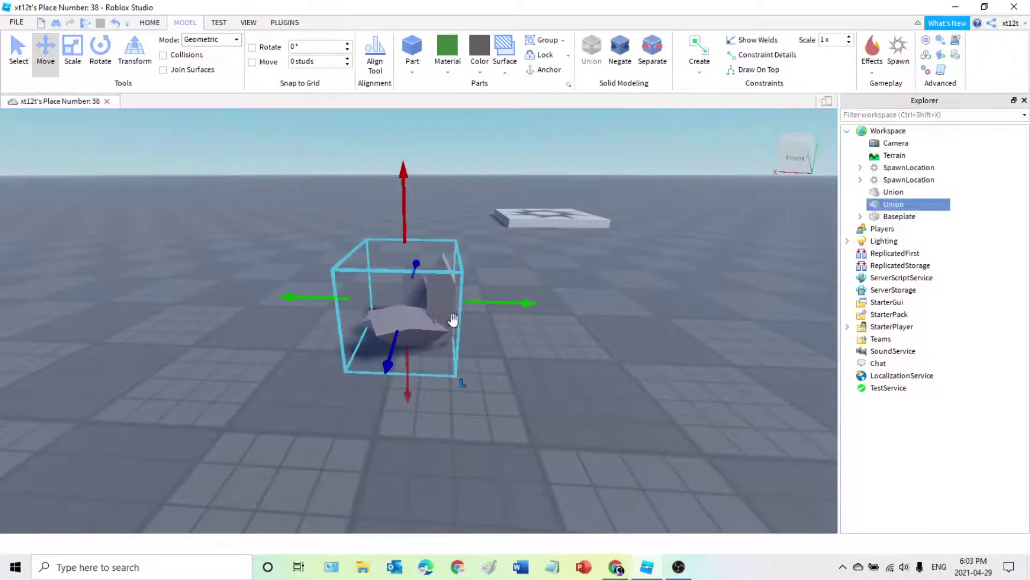
# - Rotate the combined union sideways so that it sits at a tilt
pyautogui.click(68, 58)
pyautogui.click(100, 51)
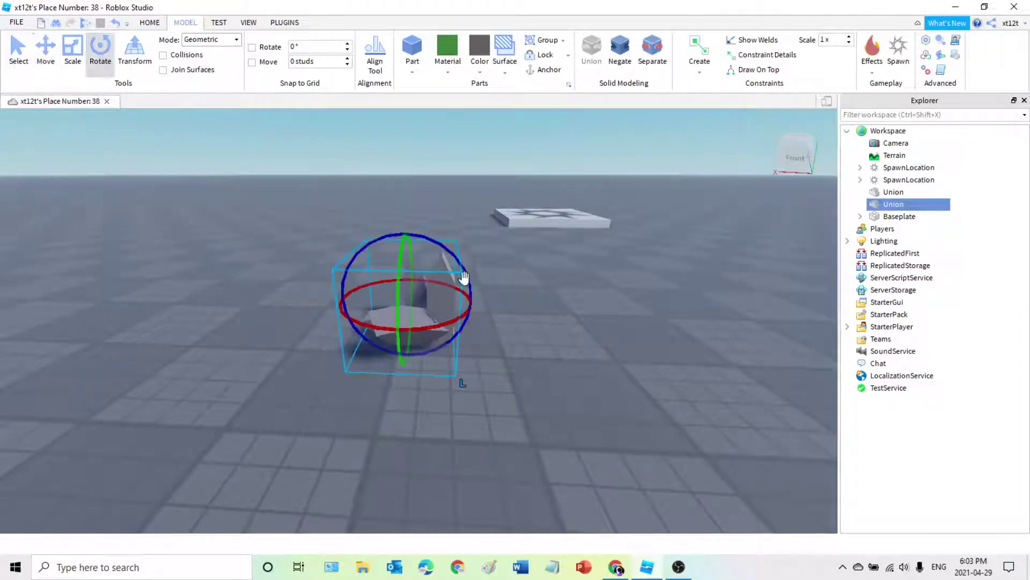
pyautogui.moveTo(460, 276); pyautogui.dragTo(489, 331)
# - Move the tilted union farther back and along its slanted axis above the baseplate
pyautogui.click(37, 61)
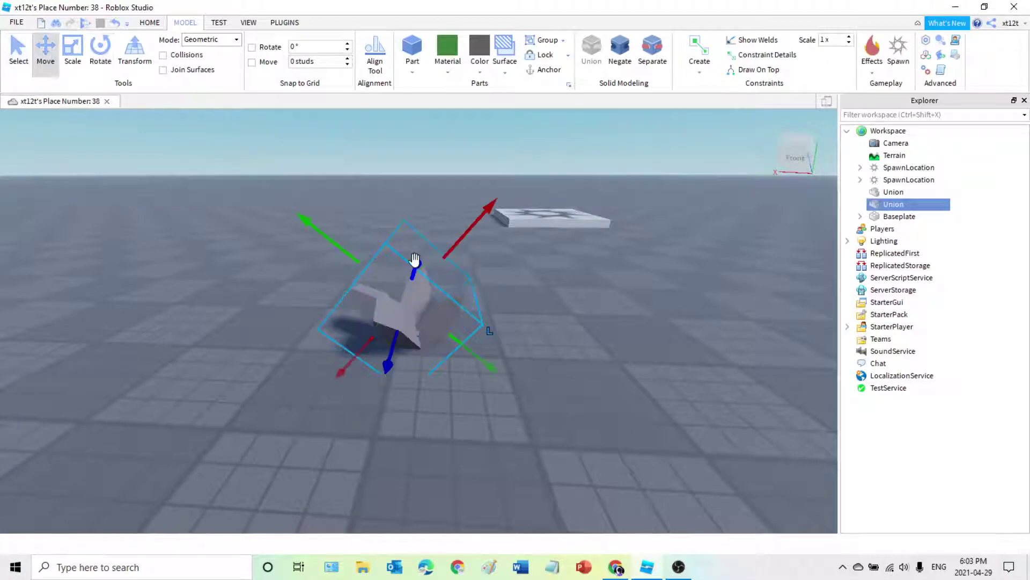
pyautogui.moveTo(415, 263); pyautogui.dragTo(417, 248)
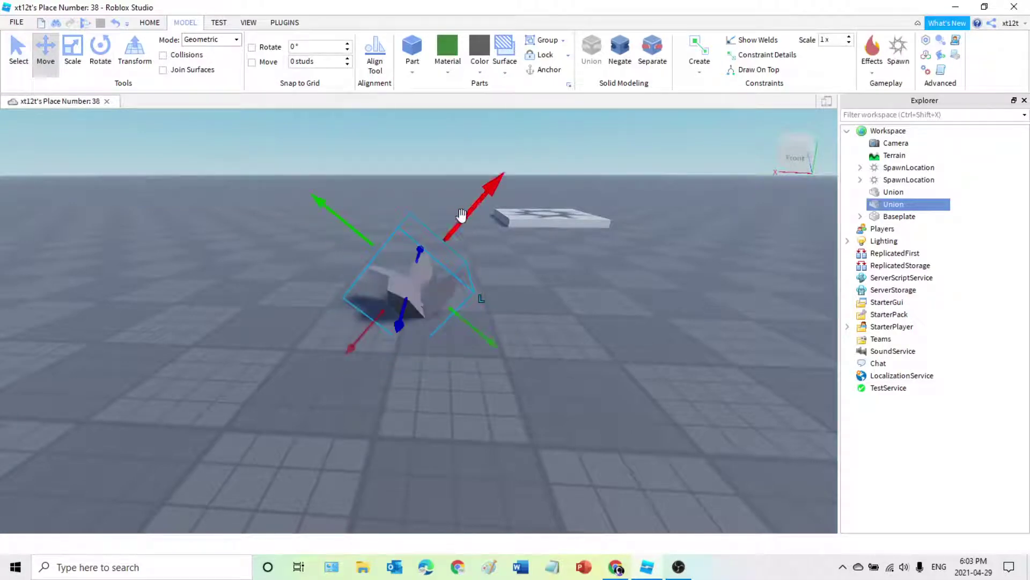
pyautogui.moveTo(493, 248); pyautogui.dragTo(493, 248, button='right')
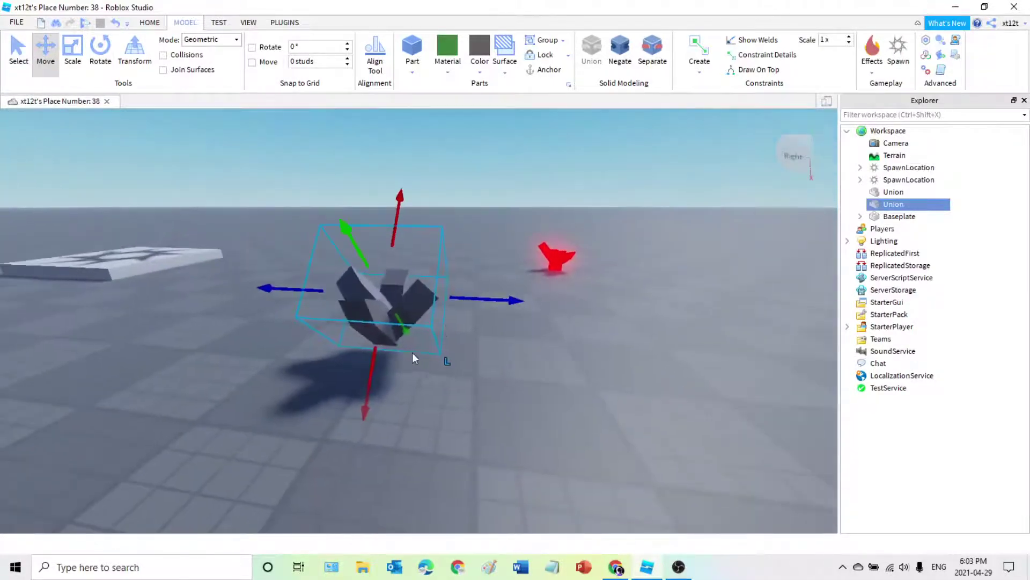
pyautogui.moveTo(412, 352); pyautogui.dragTo(404, 355, button='right')
pyautogui.moveTo(342, 339); pyautogui.dragTo(328, 352)
# - Set the combined union's material to Neon
pyautogui.click(328, 389)
pyautogui.moveTo(327, 388); pyautogui.dragTo(329, 349, button='right')
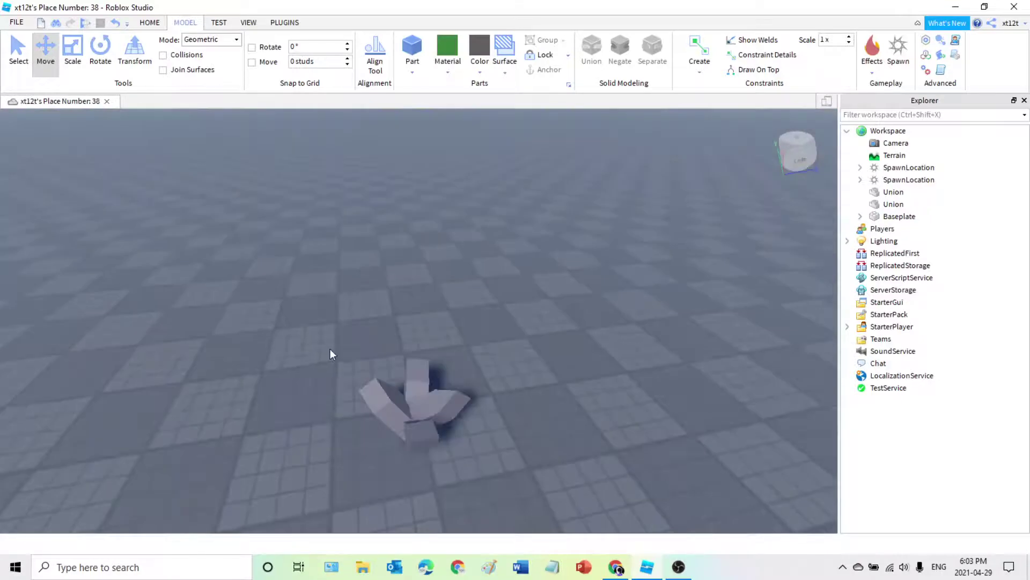
pyautogui.moveTo(601, 317); pyautogui.dragTo(572, 315, button='right')
pyautogui.click(572, 315)
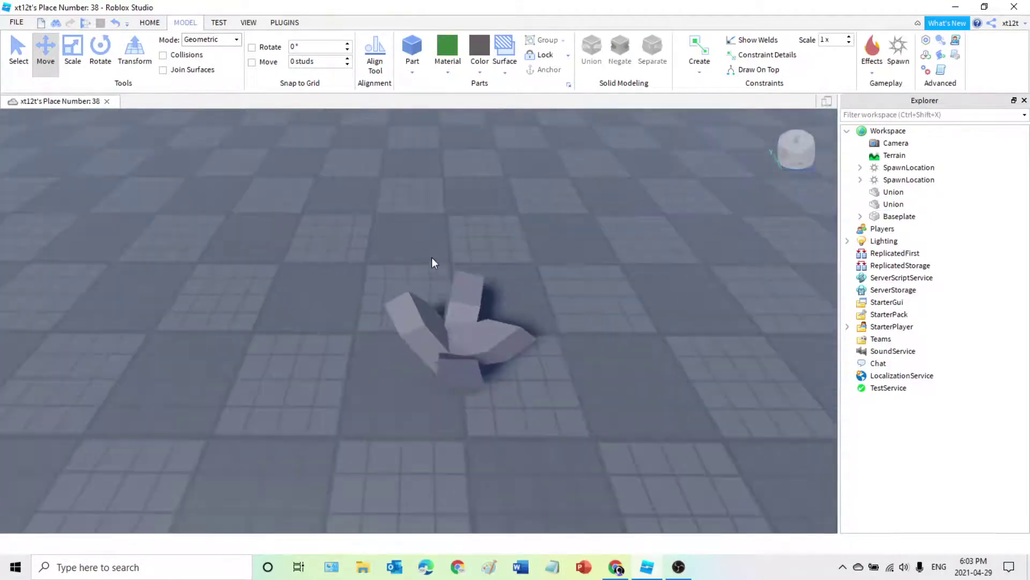
pyautogui.scroll(-3, 432, 256)
pyautogui.click(441, 324)
pyautogui.click(447, 66)
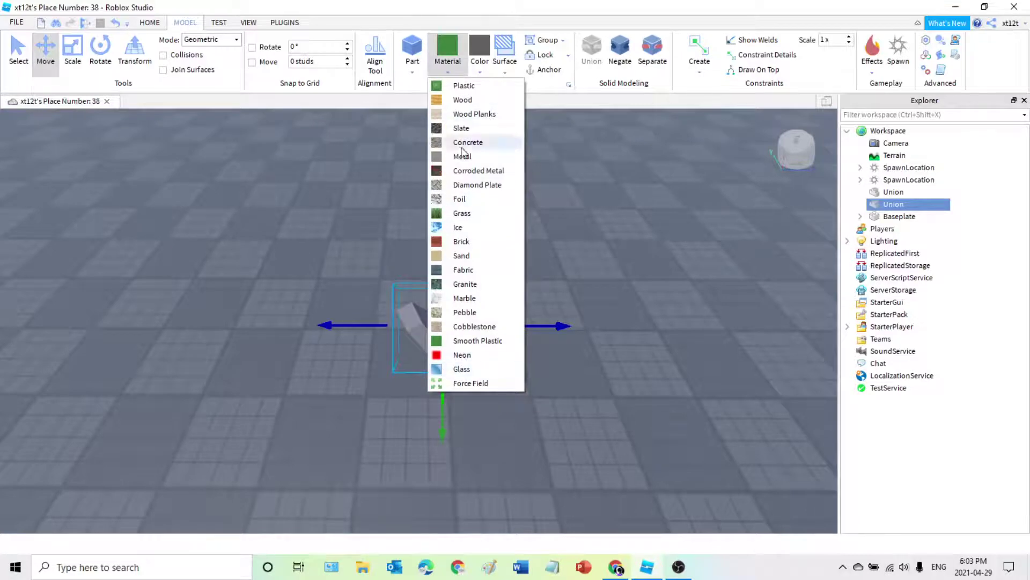
pyautogui.click(460, 355)
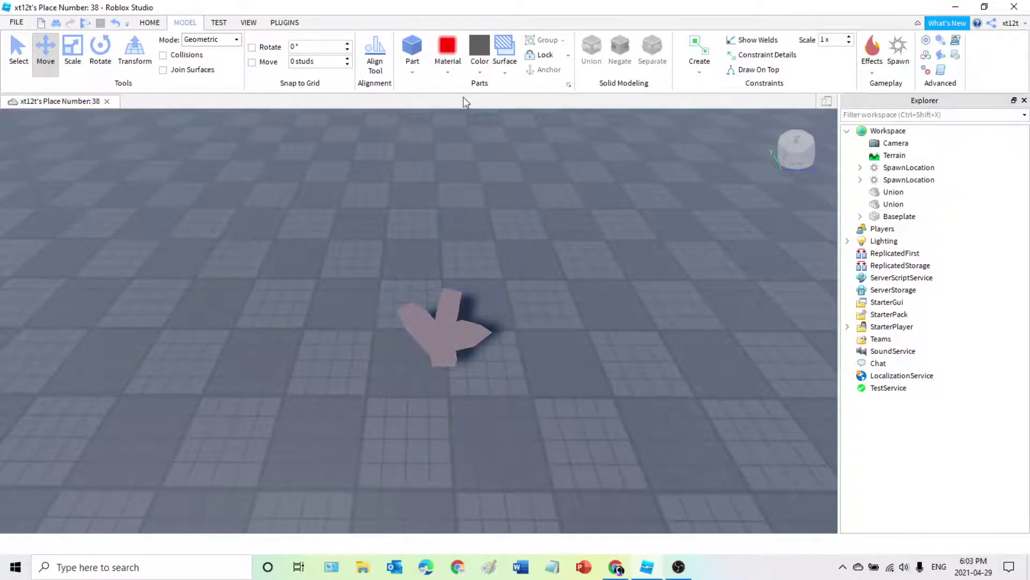
# - Try to recolour the Neon union bright green
pyautogui.click(481, 63)
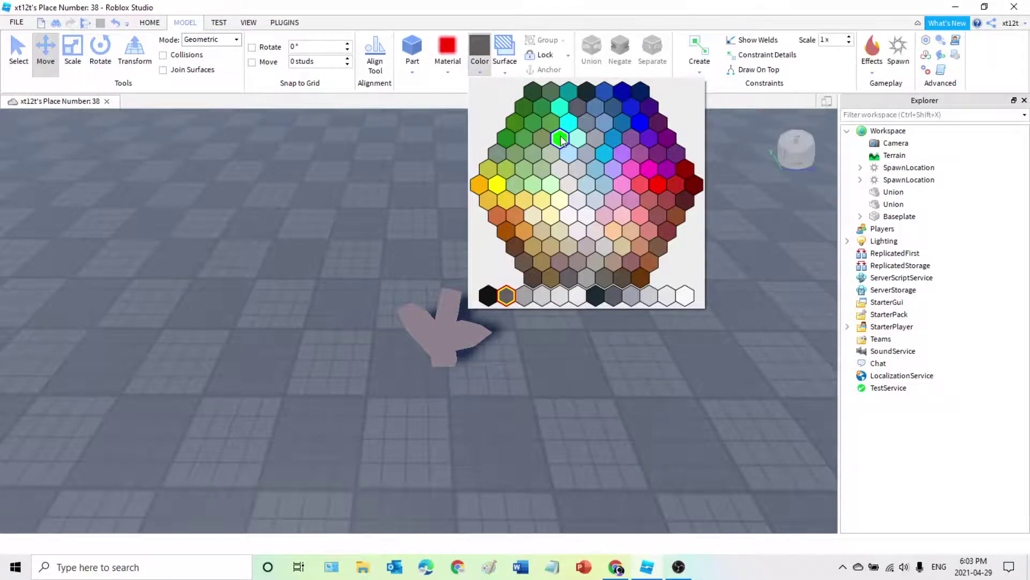
pyautogui.click(560, 137)
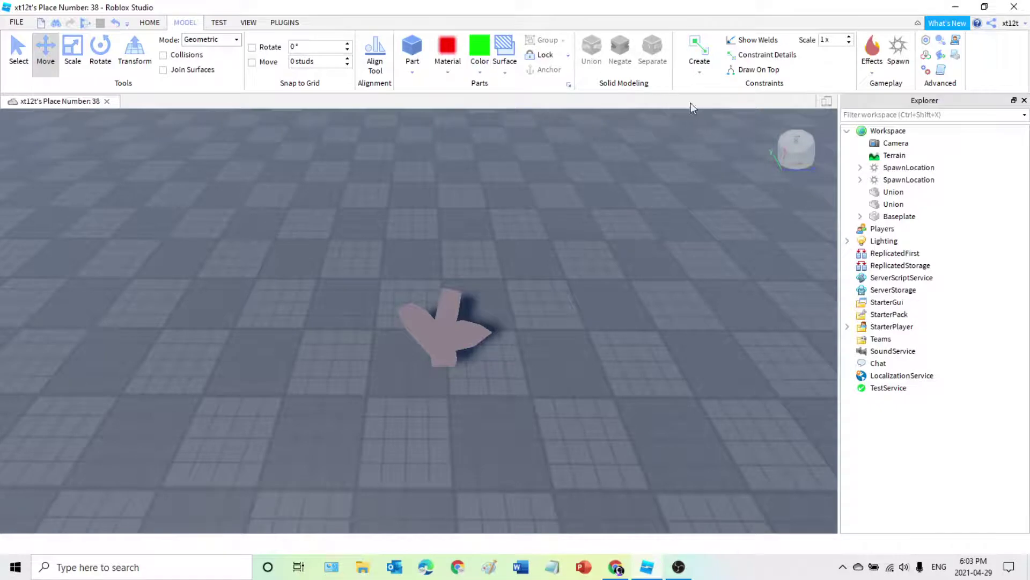
pyautogui.click(464, 330)
pyautogui.click(561, 300)
# - Select the combined union, try to recolour it light mint green, and reselect it
pyautogui.click(460, 305)
pyautogui.click(479, 65)
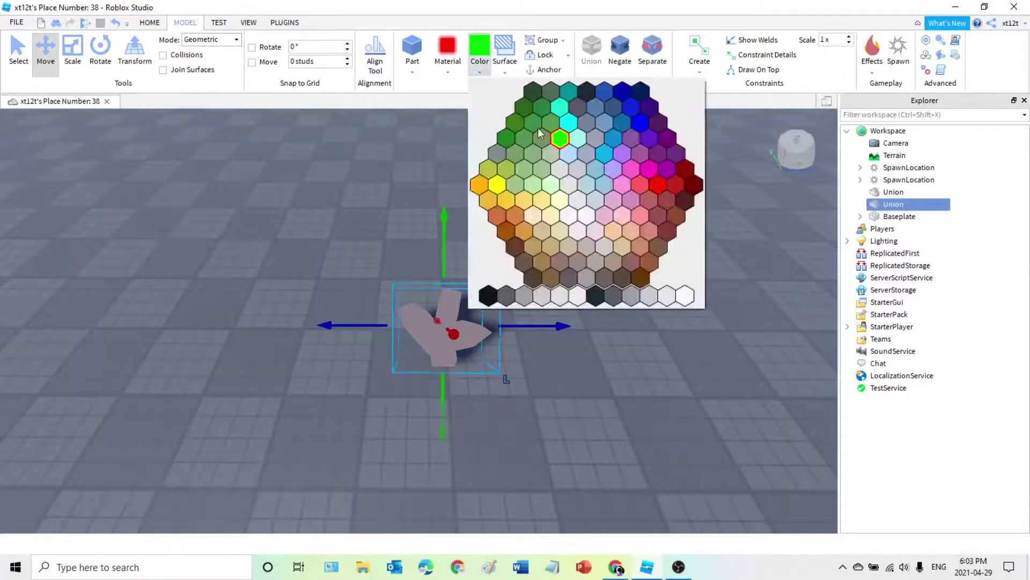
pyautogui.click(577, 140)
pyautogui.click(582, 247)
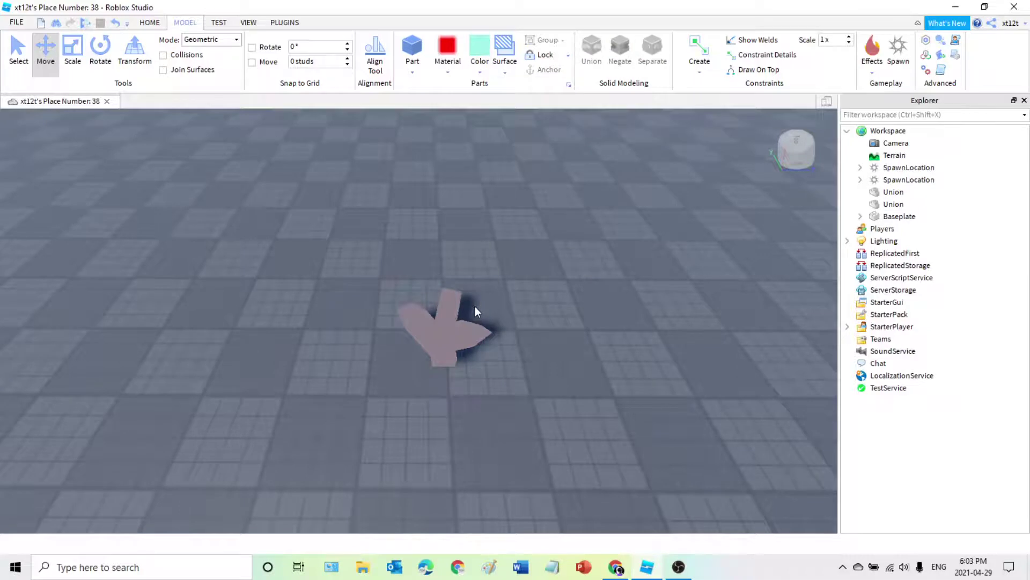
pyautogui.click(456, 326)
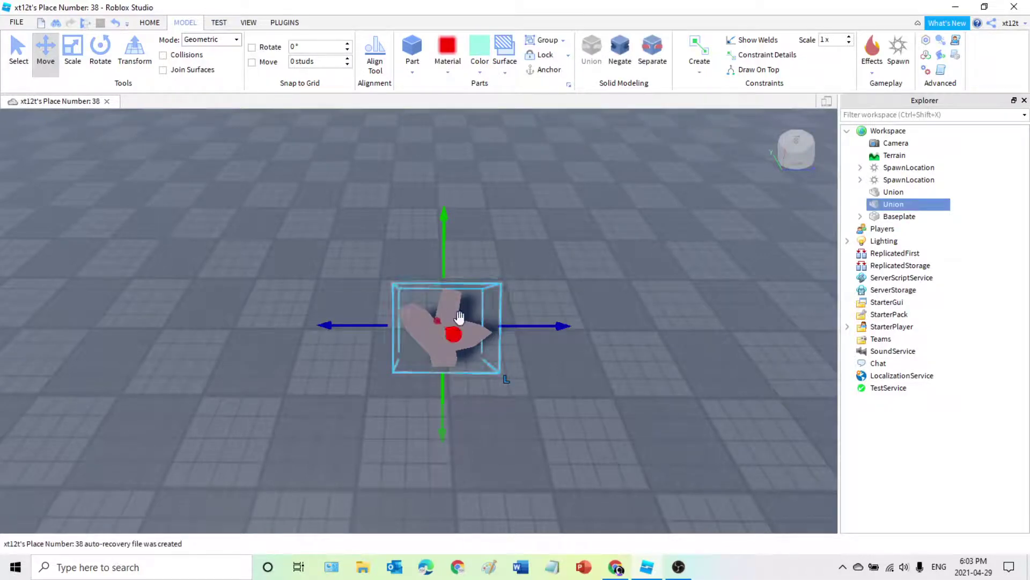
# - Show the selected union's properties, enable UsePartColor for it, and reselect the union
pyautogui.click(248, 22)
pyautogui.click(63, 56)
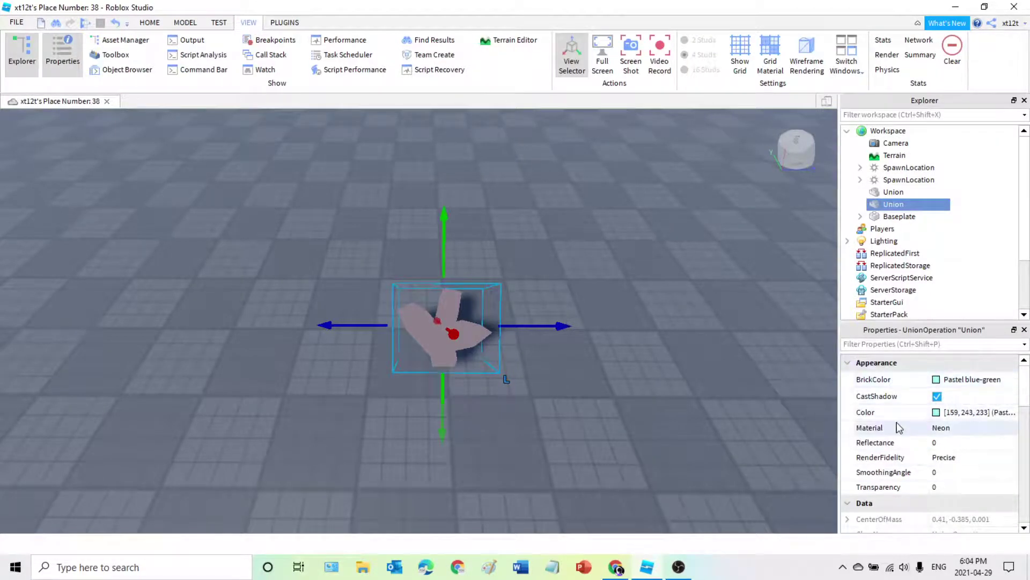
pyautogui.scroll(-5, 916, 419)
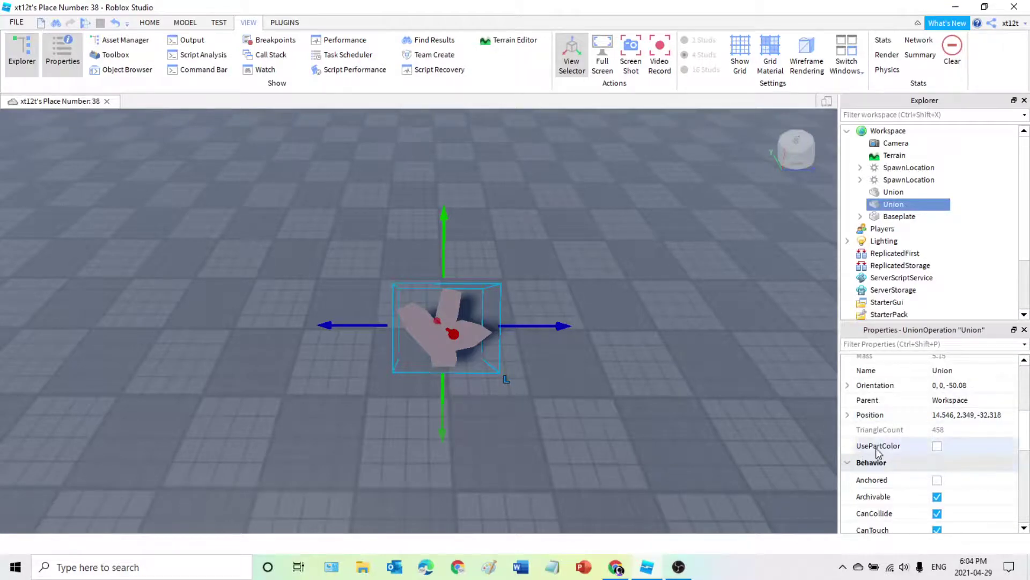
pyautogui.click(937, 446)
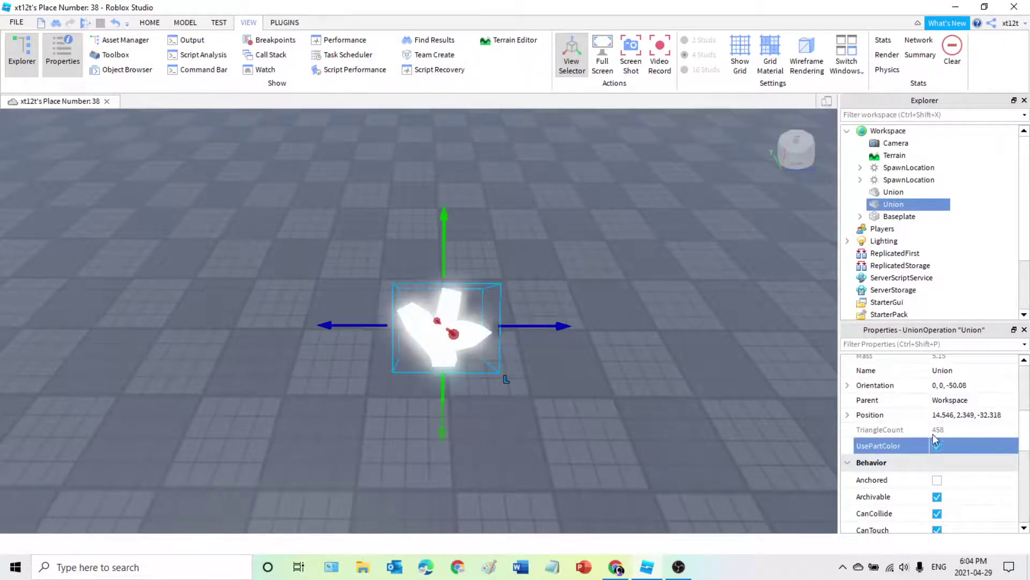
pyautogui.click(650, 436)
pyautogui.click(460, 331)
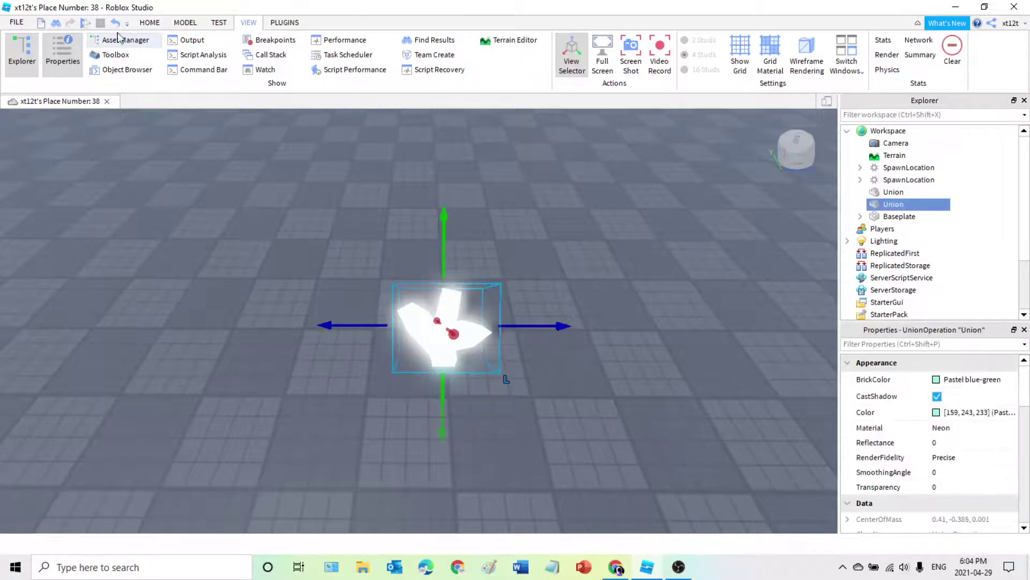
# - Recolour the selected Neon union Really red
pyautogui.click(159, 24)
pyautogui.click(471, 72)
pyautogui.click(554, 138)
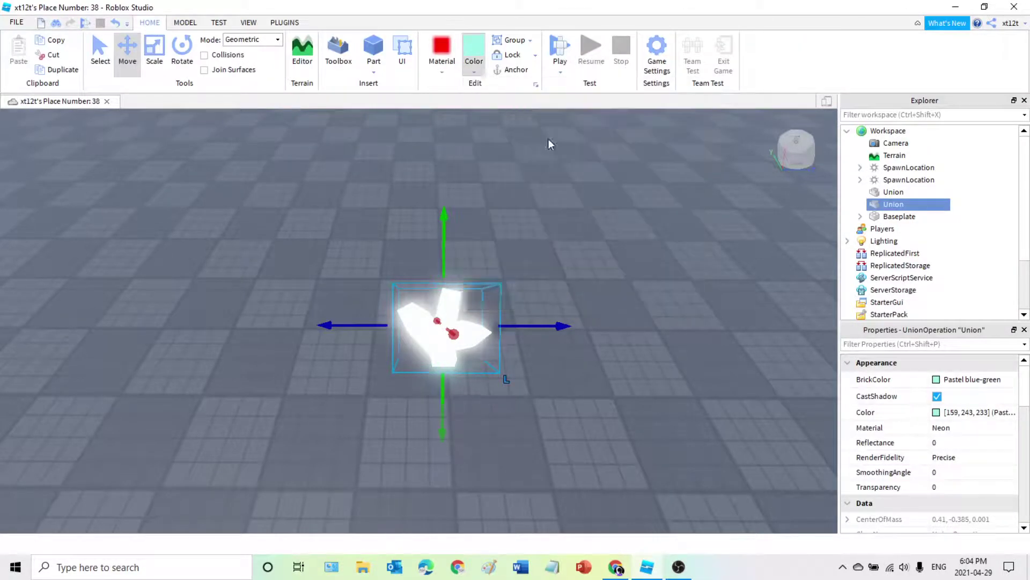
pyautogui.click(475, 72)
pyautogui.click(652, 185)
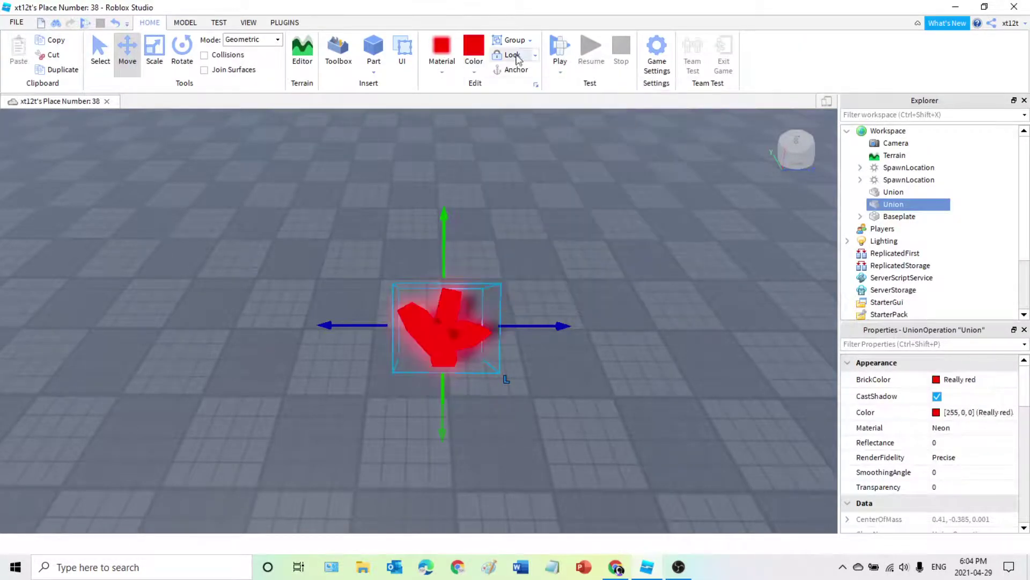
# - Try Hot pink and Pink as colours for the selected Neon union
pyautogui.click(470, 73)
pyautogui.click(609, 175)
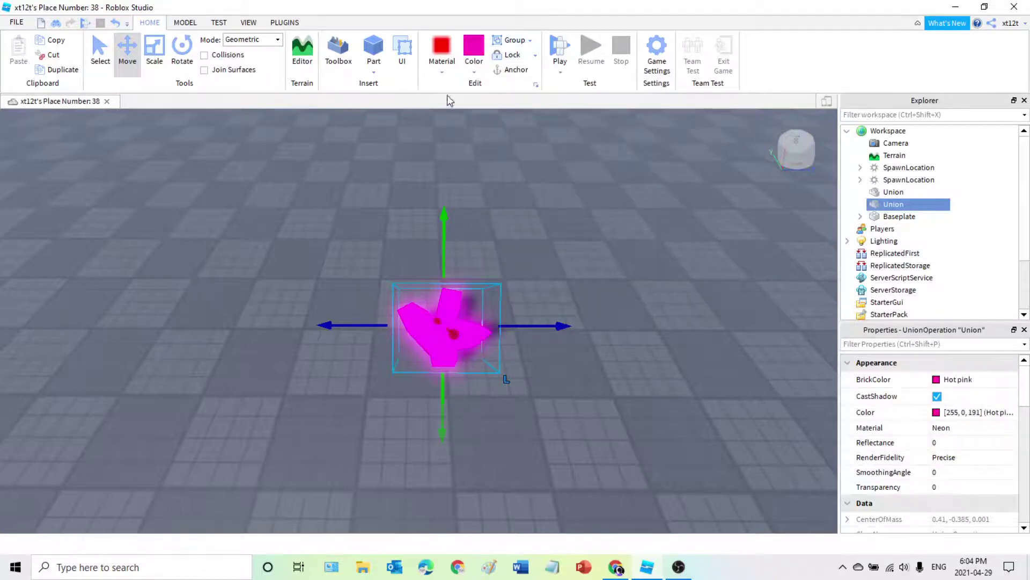
pyautogui.click(472, 72)
pyautogui.click(624, 168)
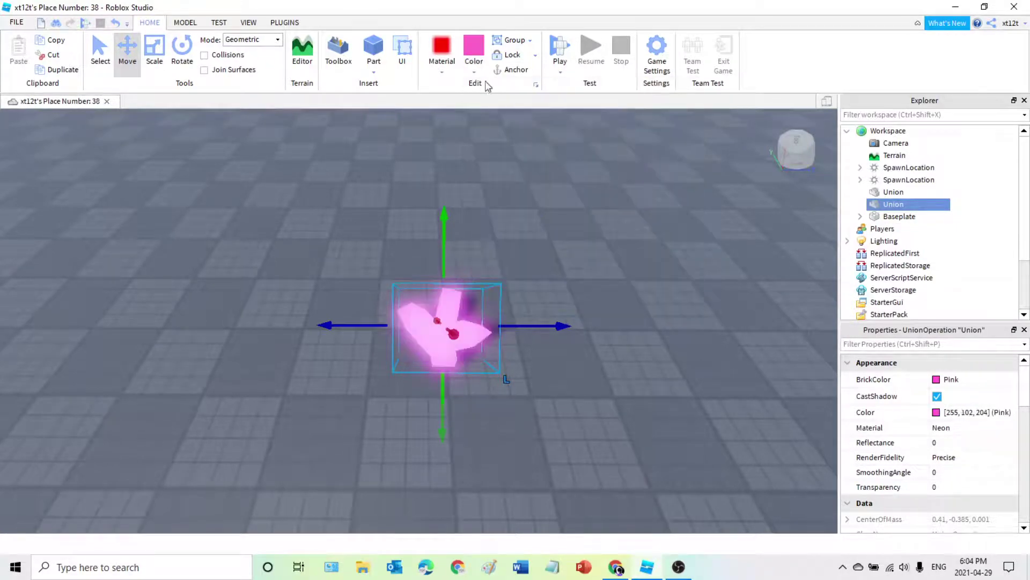
# - Try Toothpaste and Really blue as colours for the selected Neon union
pyautogui.click(472, 72)
pyautogui.click(563, 123)
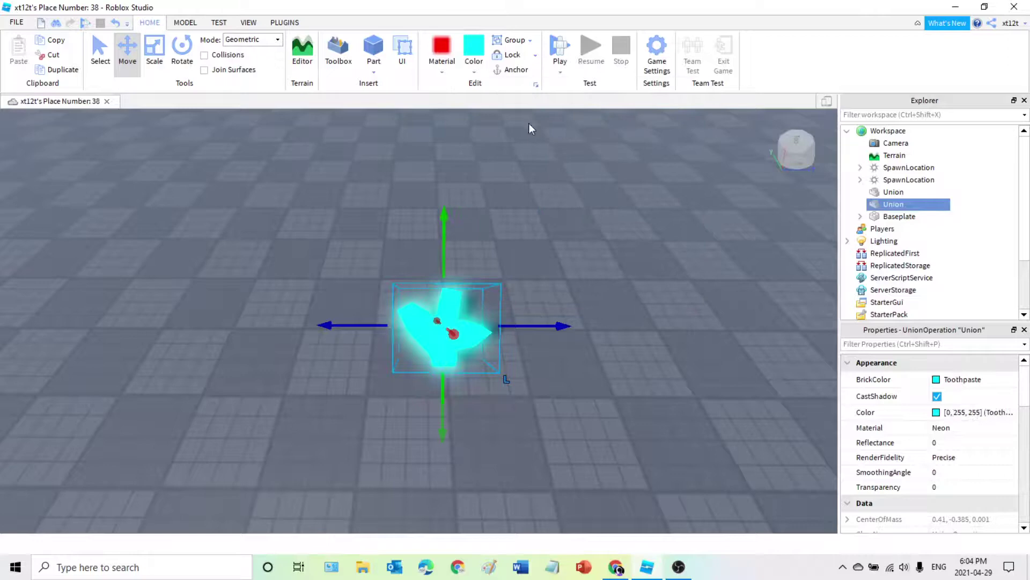
pyautogui.click(474, 72)
pyautogui.click(634, 123)
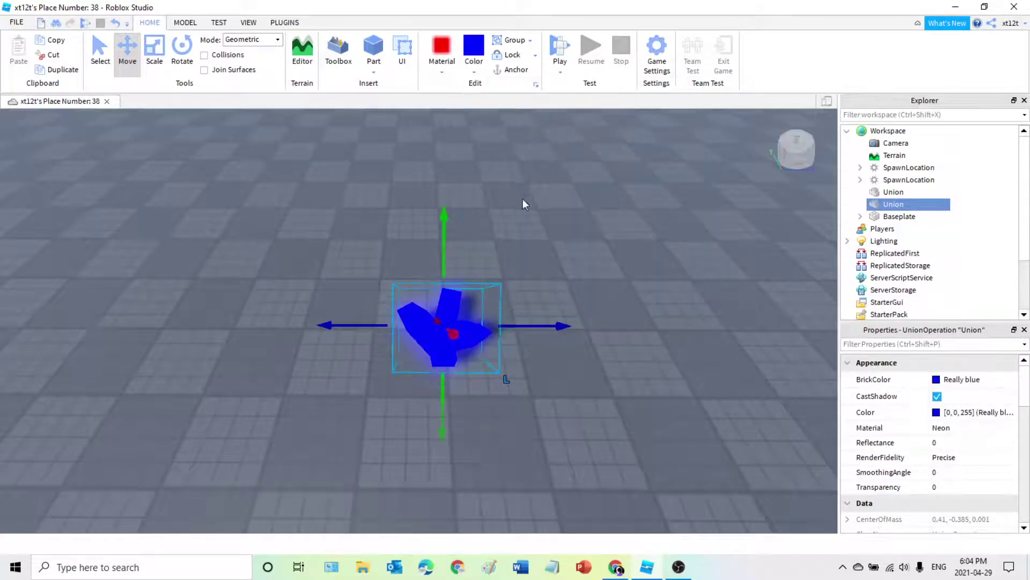
# - Recolour the Neon union Olive, deselect it, and inspect the glowing shape from several sides
pyautogui.click(470, 68)
pyautogui.click(482, 169)
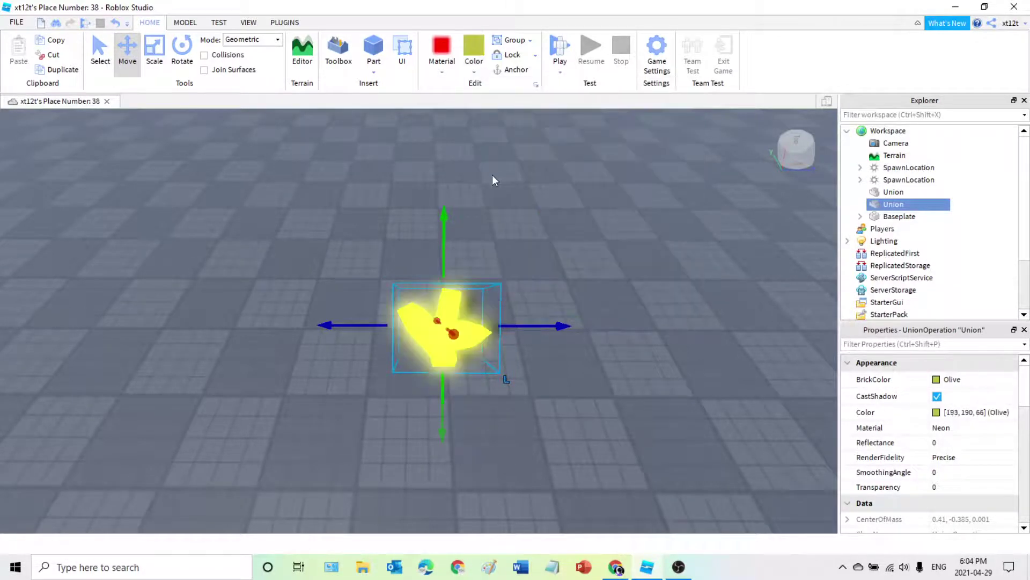
pyautogui.click(550, 266)
pyautogui.moveTo(550, 267); pyautogui.dragTo(475, 327, button='right')
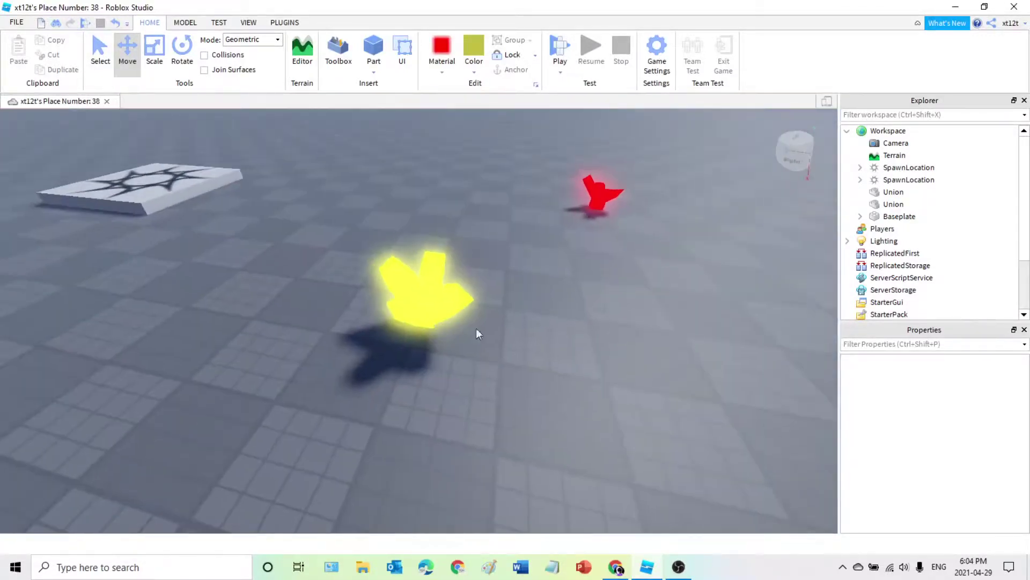
pyautogui.scroll(5, 483, 327)
pyautogui.scroll(-5, 483, 327)
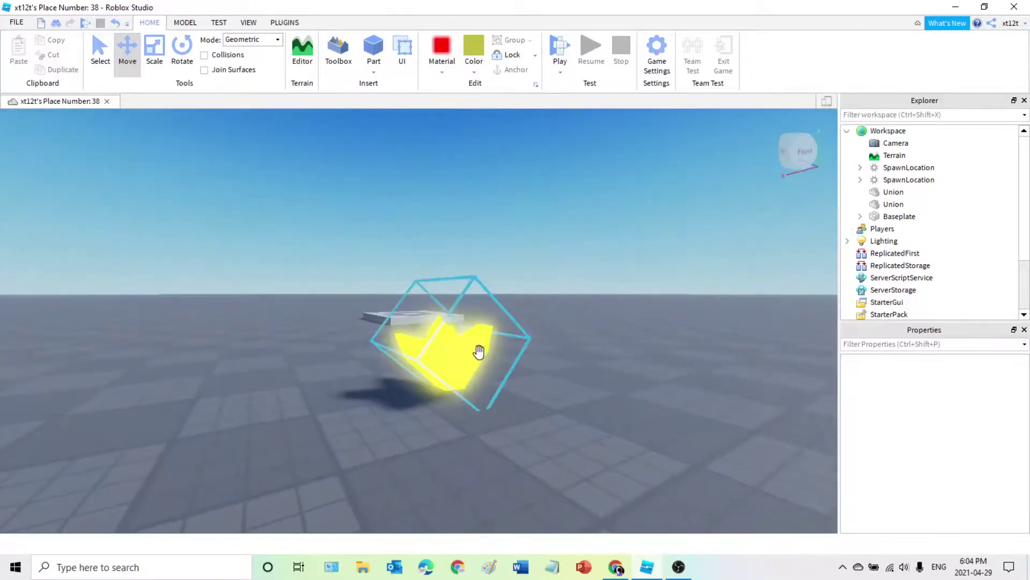